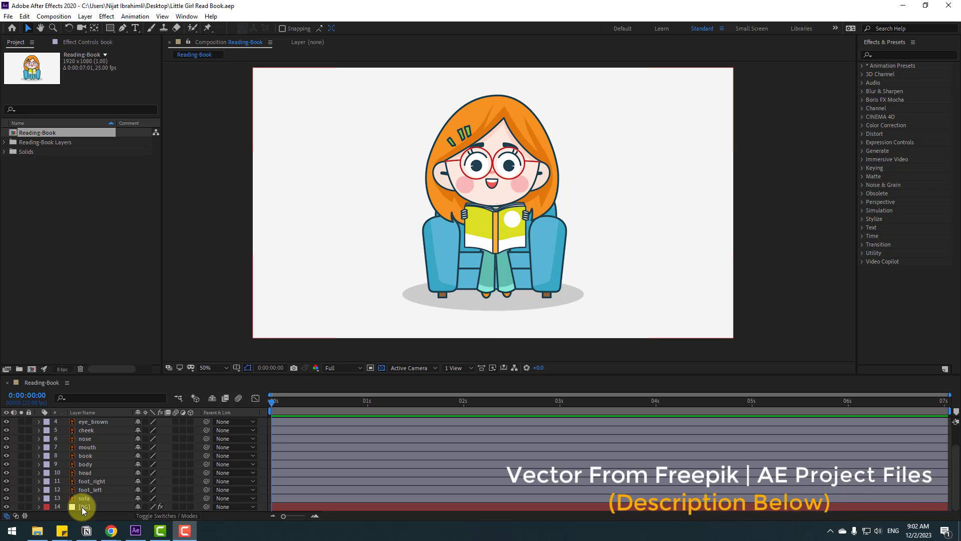
# - Lock the BG background layer so it cannot be selected in the composition
pyautogui.click(83, 507)
pyautogui.click(29, 506)
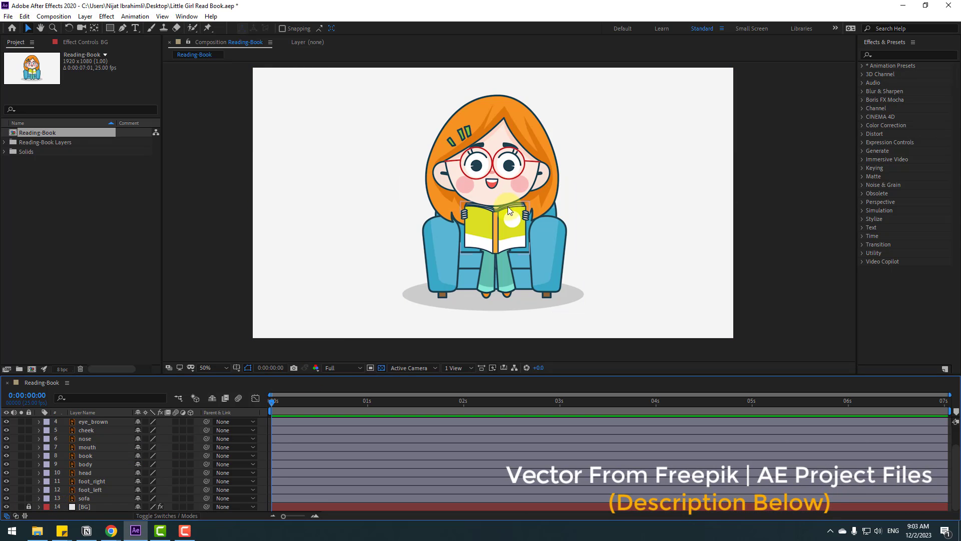
# - Isolate the book layer, move its anchor point lower along the orange spine, and show all layers again
pyautogui.click(486, 223)
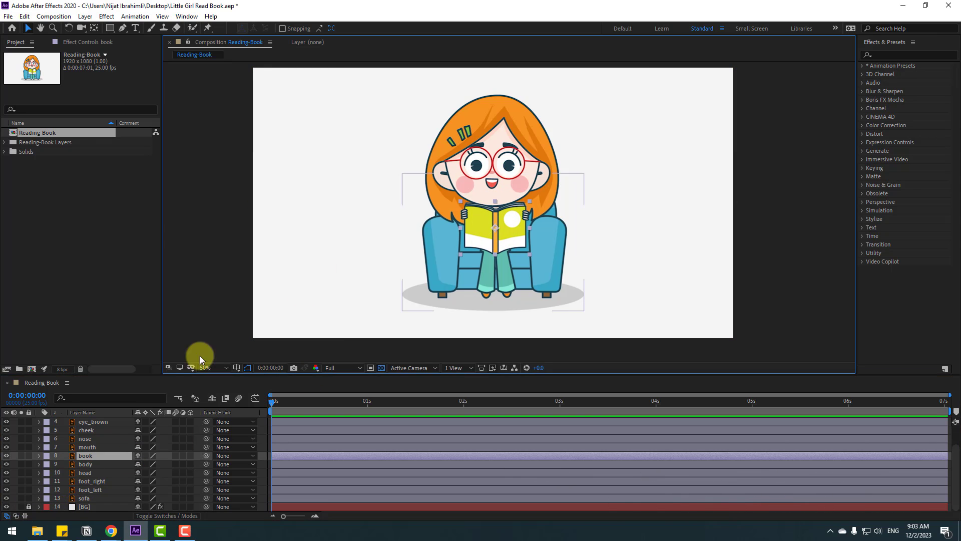
pyautogui.click(21, 455)
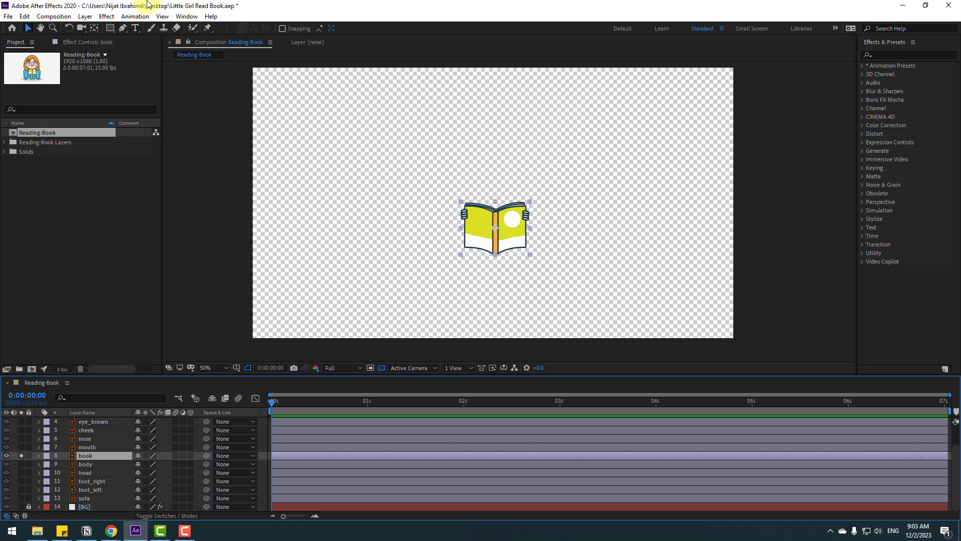
pyautogui.click(95, 28)
pyautogui.scroll(2, 500, 224)
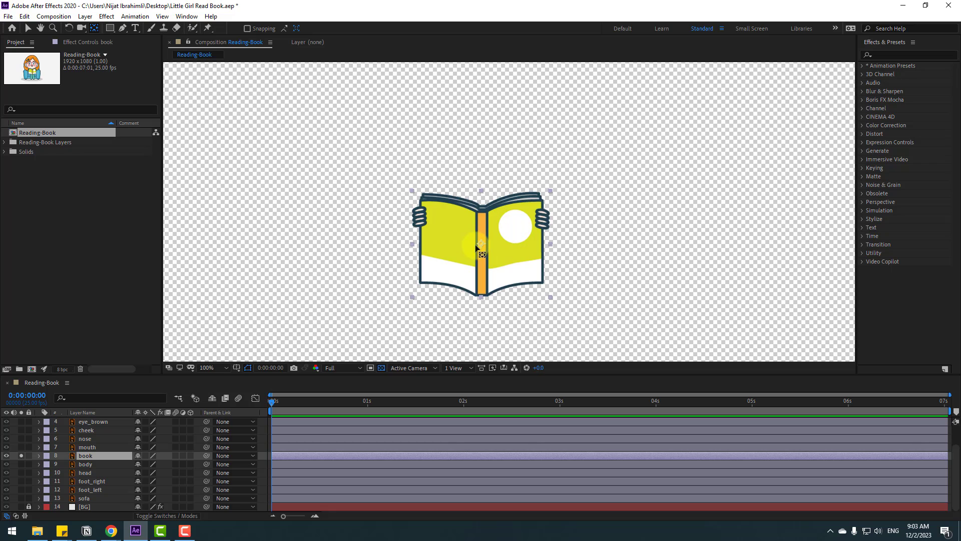
pyautogui.moveTo(482, 250); pyautogui.dragTo(482, 268)
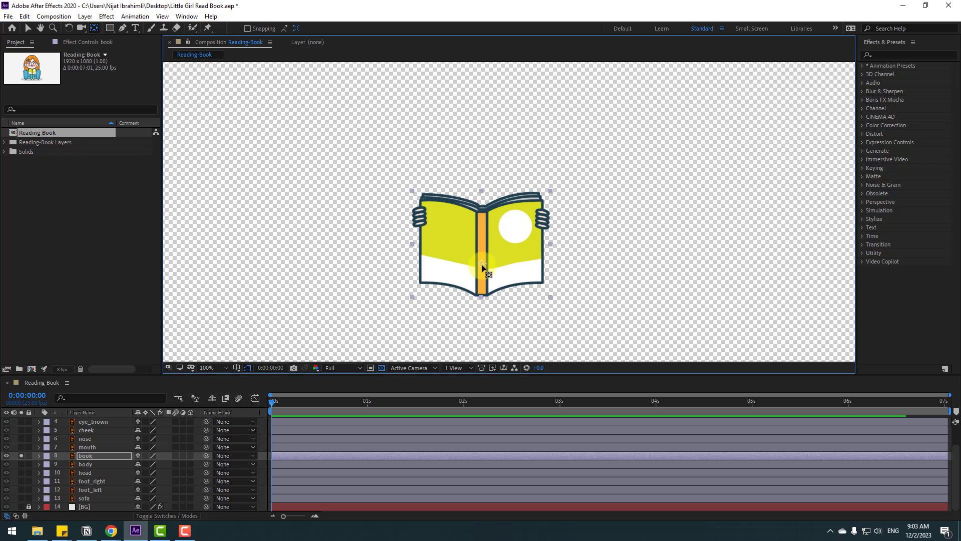
pyautogui.click(28, 29)
pyautogui.click(20, 455)
# - Move the isolated head layer's anchor point down to the chin, show all layers, and parent head to body
pyautogui.scroll(1, 95, 458)
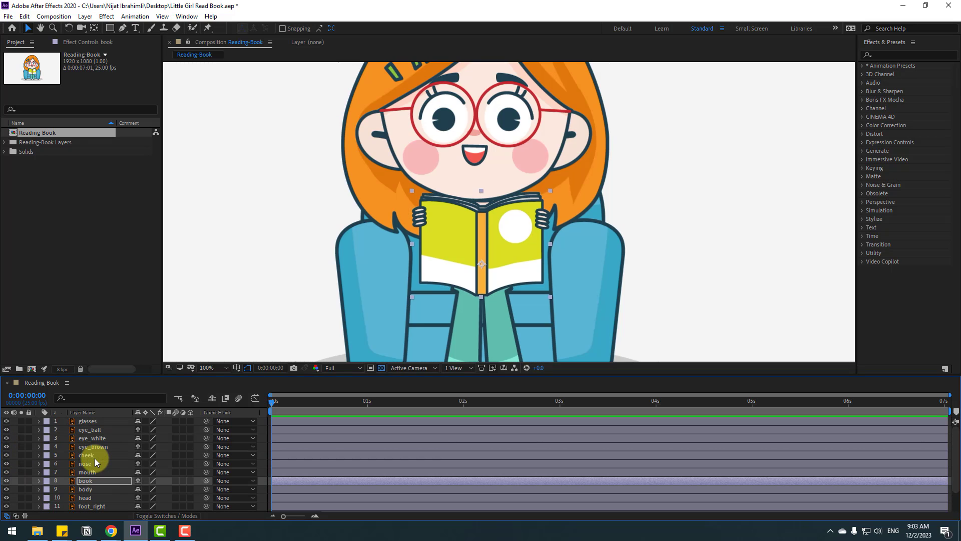
pyautogui.click(89, 497)
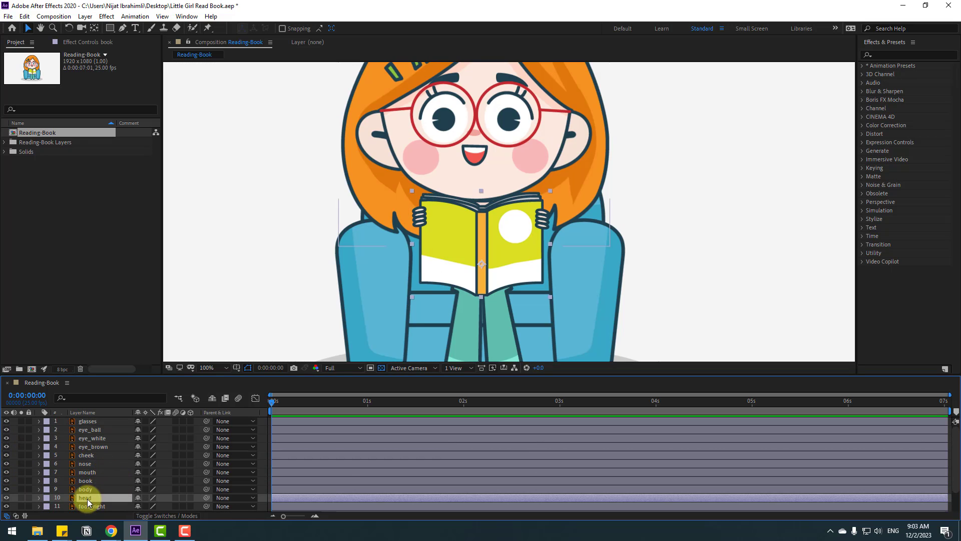
pyautogui.click(21, 497)
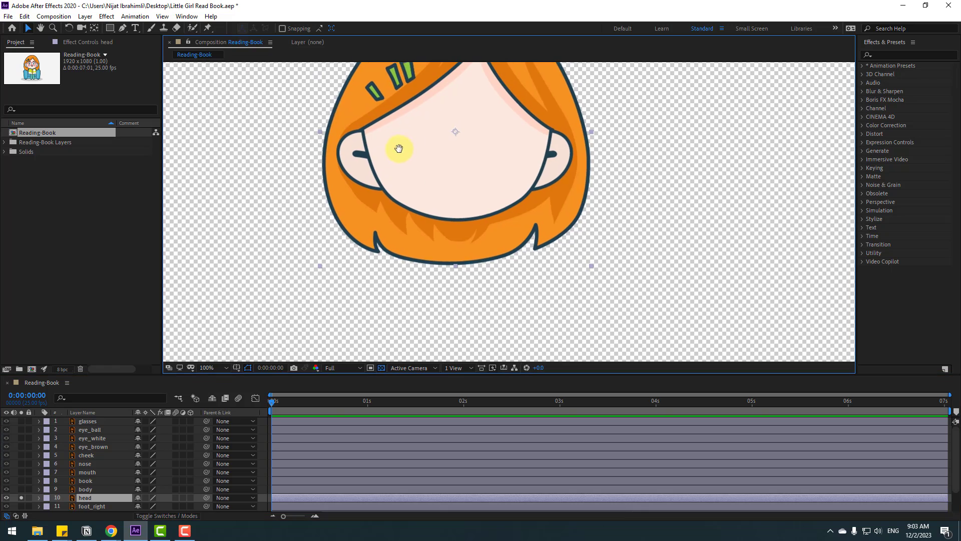
pyautogui.click(95, 27)
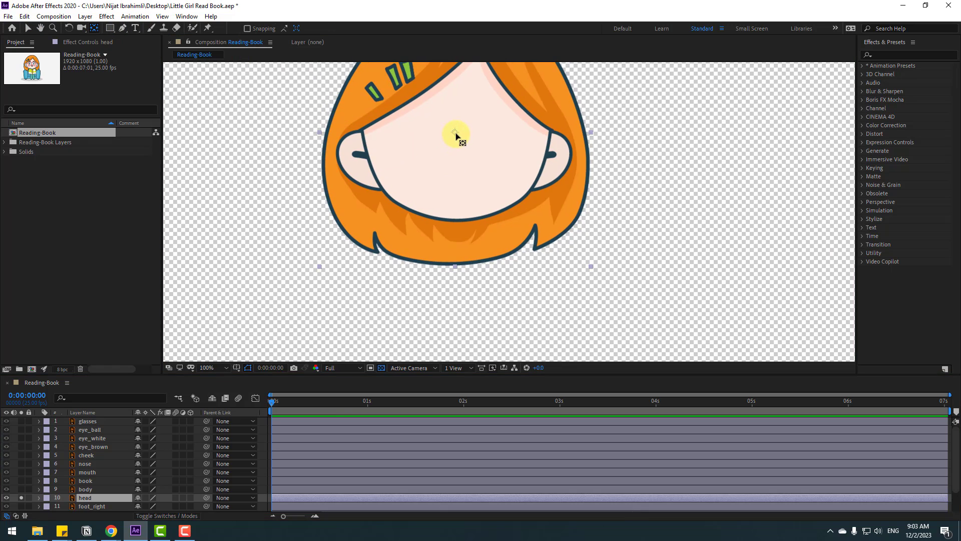
pyautogui.moveTo(456, 134); pyautogui.dragTo(452, 215)
pyautogui.click(27, 29)
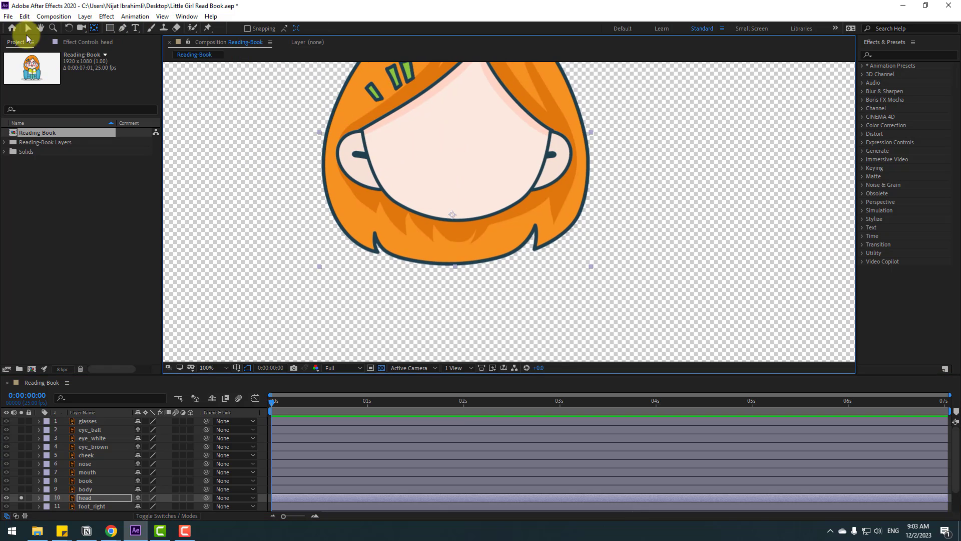
pyautogui.click(21, 498)
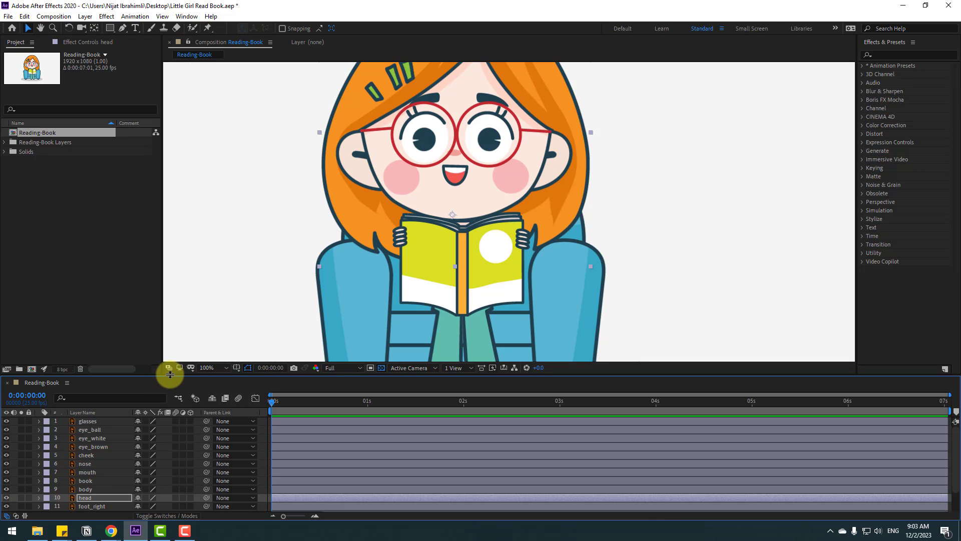
pyautogui.moveTo(170, 371); pyautogui.dragTo(173, 326)
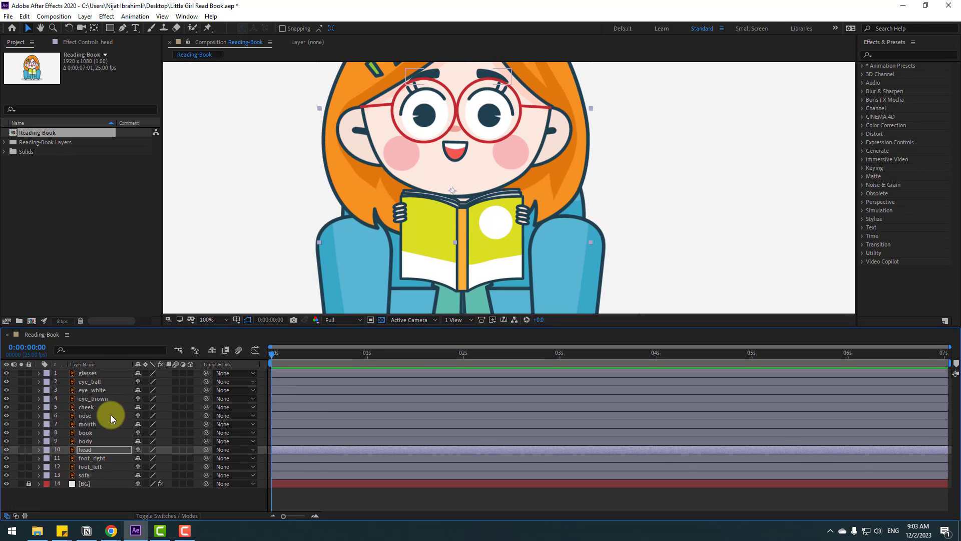
pyautogui.moveTo(207, 450); pyautogui.dragTo(86, 442)
# - Isolate the body layer, move its anchor point down to the shirt's lower hem, and show all layers again
pyautogui.click(86, 443)
pyautogui.click(21, 441)
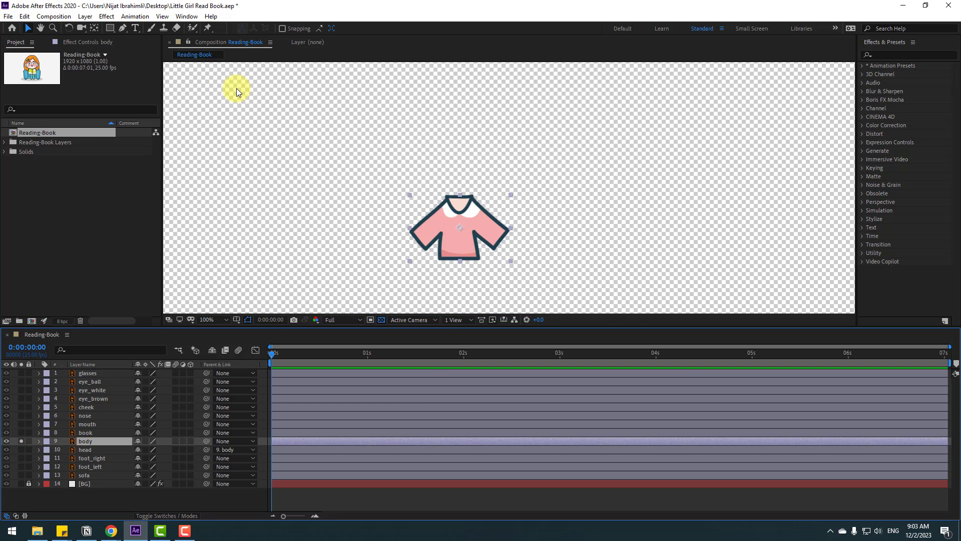
pyautogui.click(94, 28)
pyautogui.moveTo(461, 229); pyautogui.dragTo(461, 254)
pyautogui.click(28, 28)
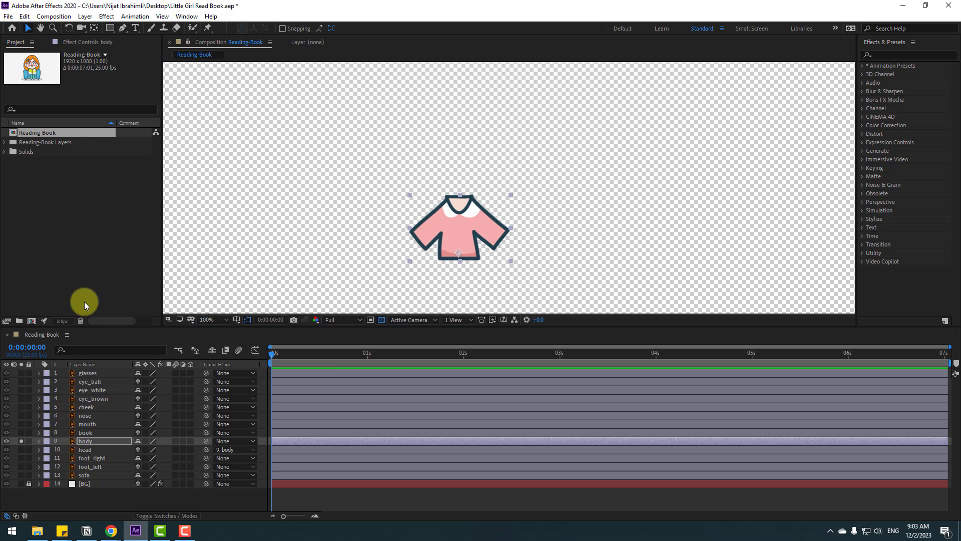
pyautogui.click(21, 440)
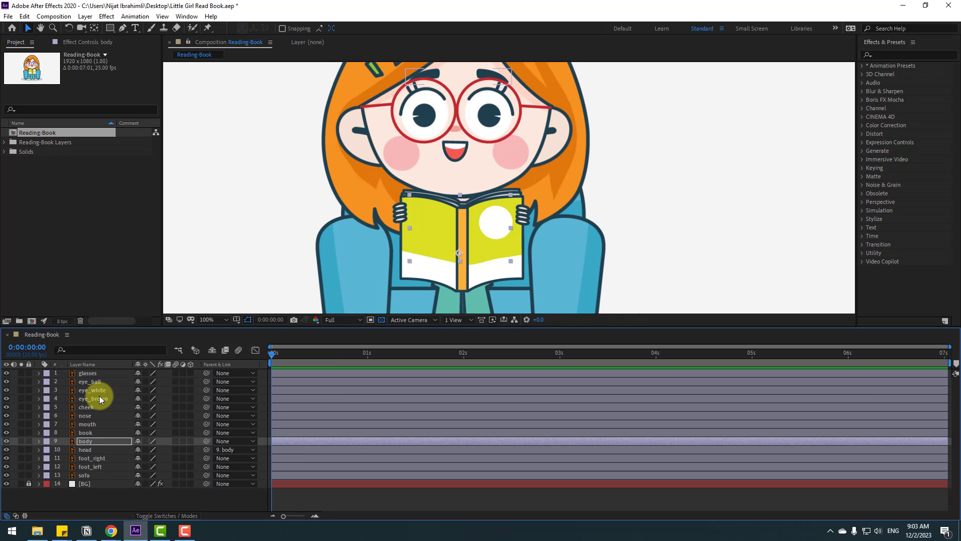
# - Parent the glasses, eye_ball, eye_white, eye_brown, cheek, nose and mouth layers to the head layer
pyautogui.click(95, 373)
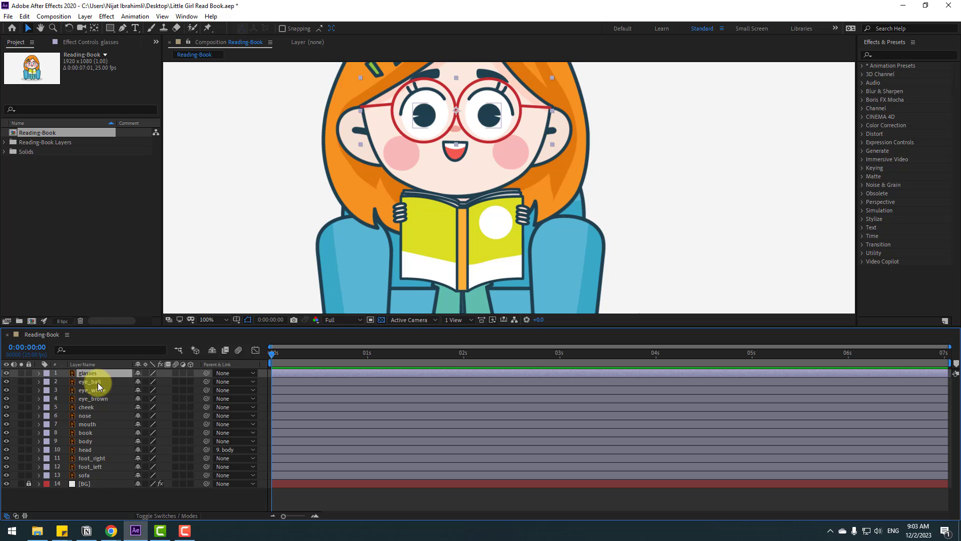
pyautogui.keyDown('shift'); pyautogui.click(97, 382); pyautogui.keyUp('shift')
pyautogui.keyDown('shift'); pyautogui.click(97, 390); pyautogui.keyUp('shift')
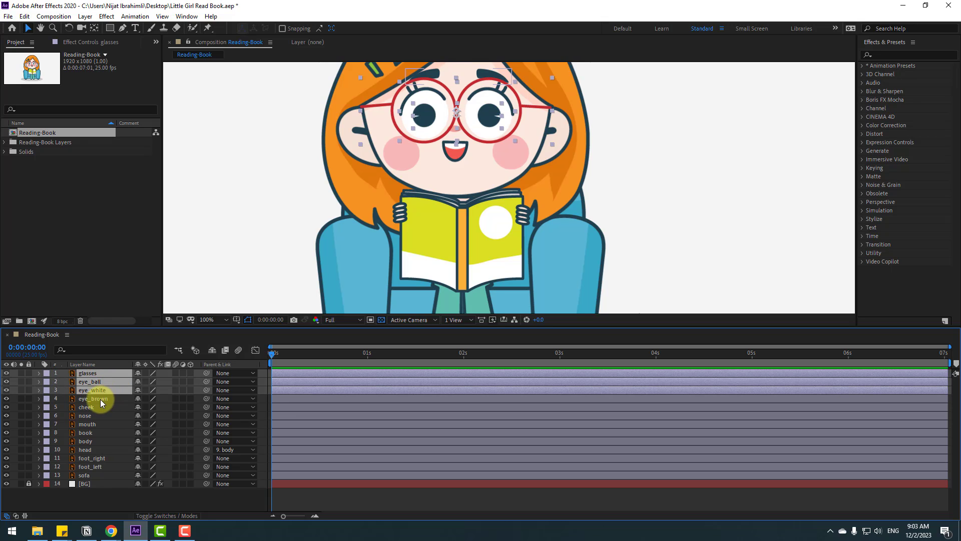
pyautogui.keyDown('shift'); pyautogui.click(100, 398); pyautogui.keyUp('shift')
pyautogui.keyDown('shift'); pyautogui.click(91, 408); pyautogui.keyUp('shift')
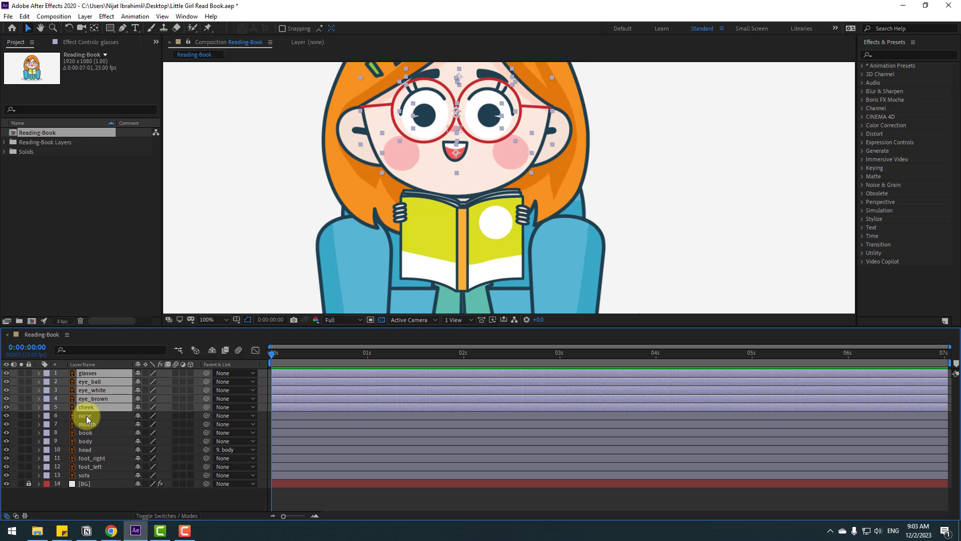
pyautogui.keyDown('shift'); pyautogui.click(88, 416); pyautogui.keyUp('shift')
pyautogui.keyDown('shift'); pyautogui.click(91, 424); pyautogui.keyUp('shift')
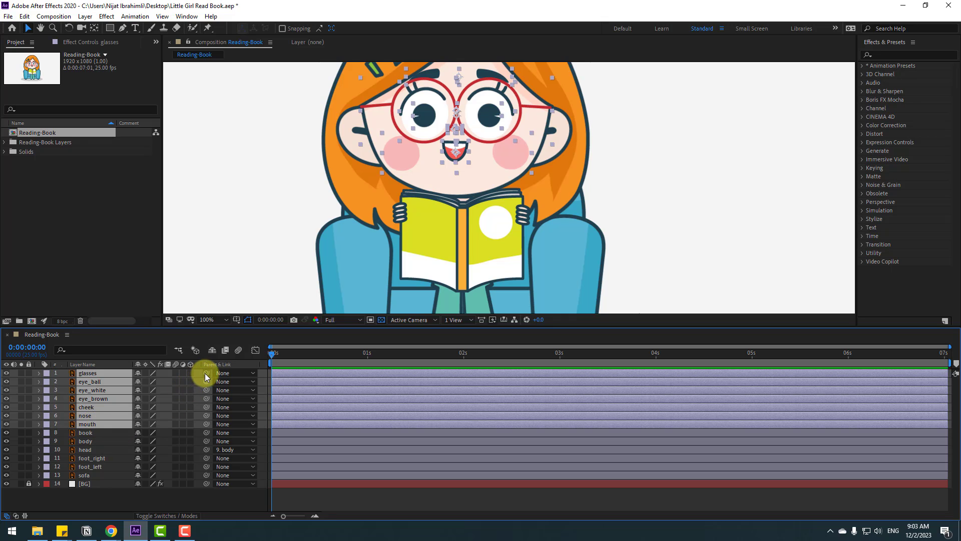
pyautogui.moveTo(206, 373); pyautogui.dragTo(93, 449)
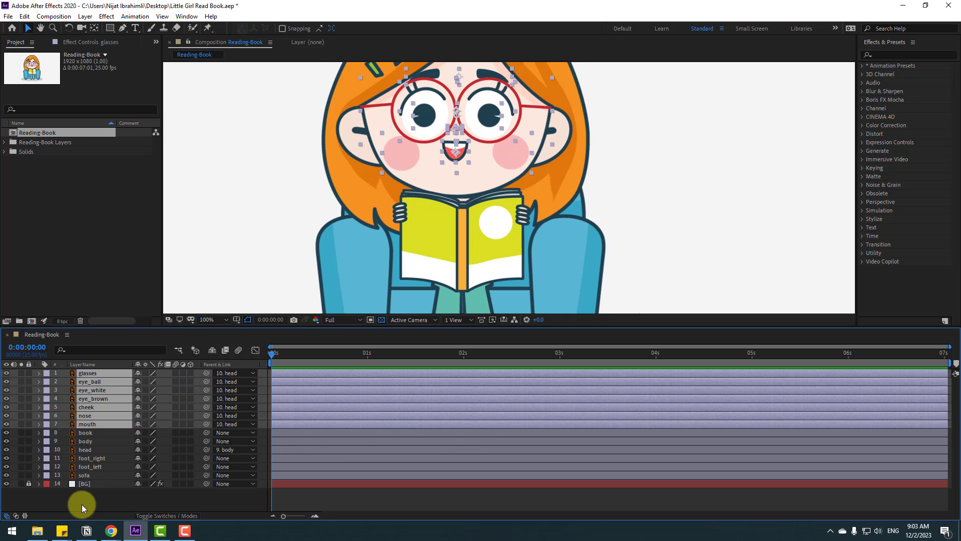
pyautogui.click(74, 504)
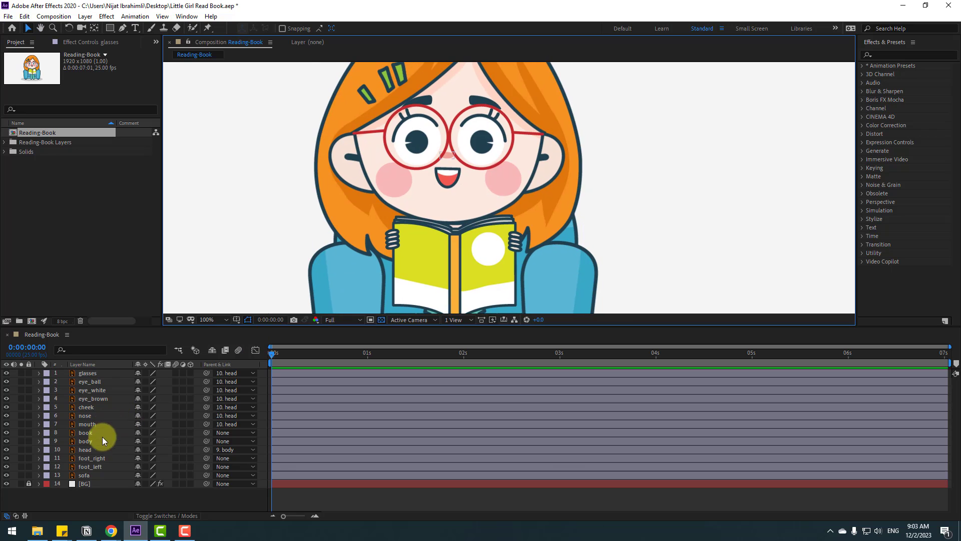
# - Test rotating the head layer around its chin anchor point and undo the rotation
pyautogui.click(88, 450)
pyautogui.press('r')
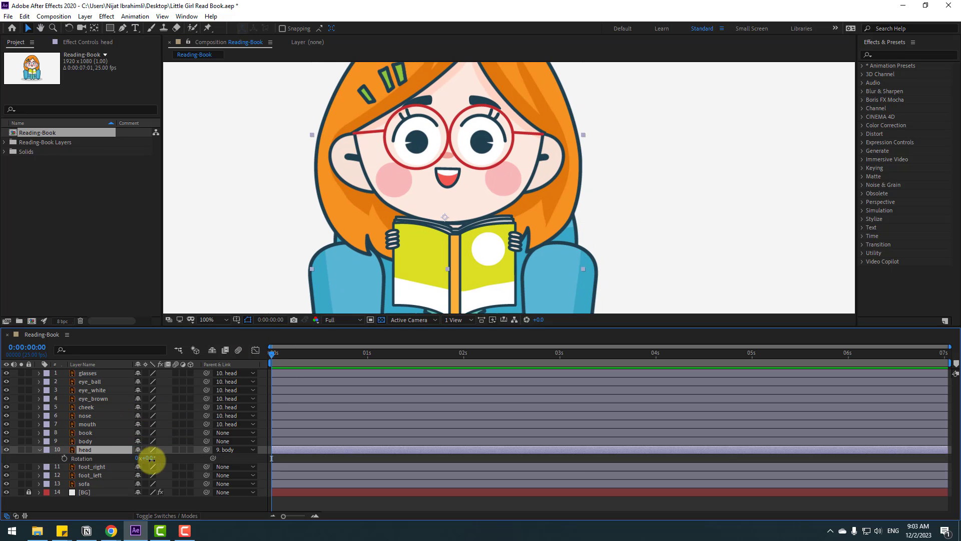
pyautogui.moveTo(150, 458)
pyautogui.mouseDown()
pyautogui.moveTo(137, 457)
pyautogui.moveTo(148, 458)
pyautogui.mouseUp()
pyautogui.hotkey('ctrl', 'z')
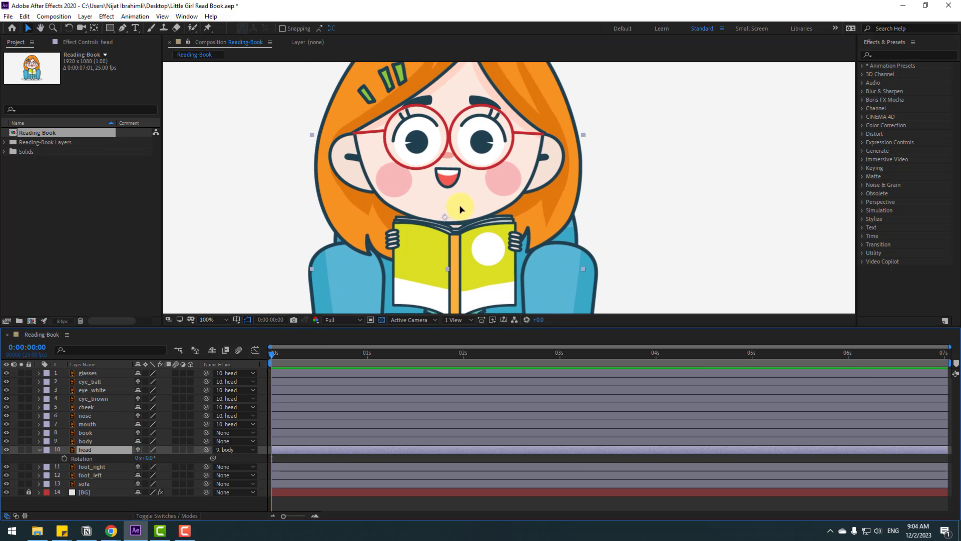
# - Shift the head slightly up and to the right, collapse its properties, and deselect the layer
pyautogui.moveTo(460, 209); pyautogui.dragTo(463, 205)
pyautogui.moveTo(144, 453); pyautogui.dragTo(131, 437)
pyautogui.click(39, 450)
pyautogui.click(127, 495)
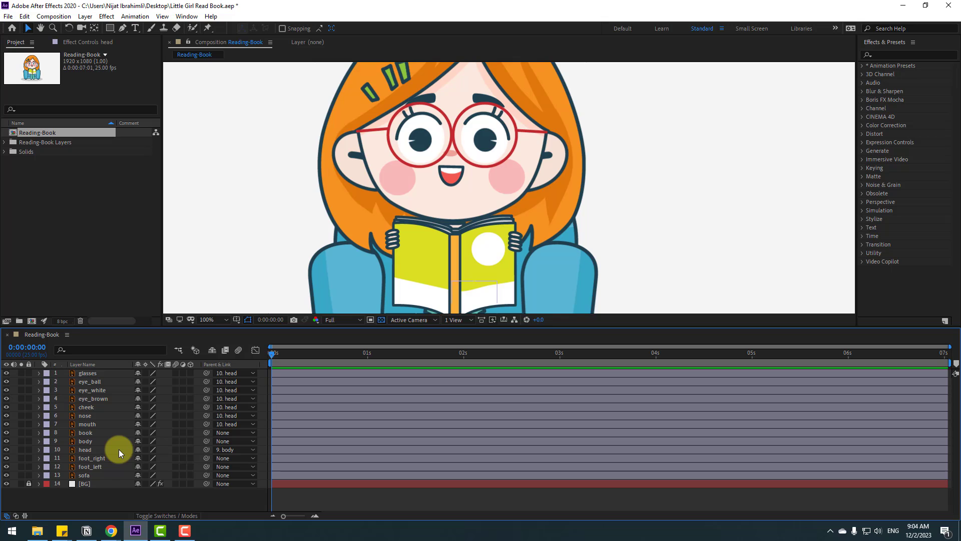
# - Duplicate the eye_white layer and place the eye_ball layer directly beneath the duplicate eye_white 2
pyautogui.click(105, 389)
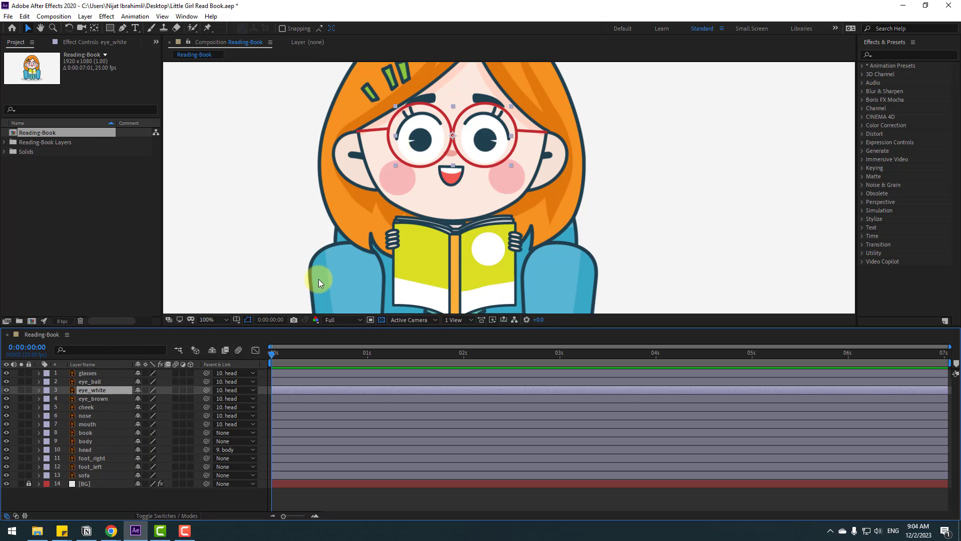
pyautogui.scroll(2, 349, 167)
pyautogui.hotkey('ctrl', 'd')
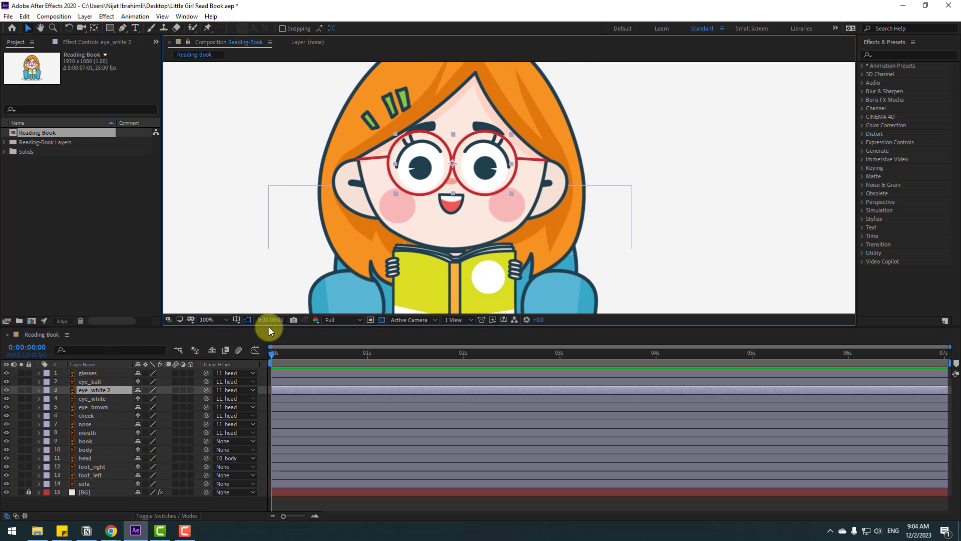
pyautogui.click(97, 382)
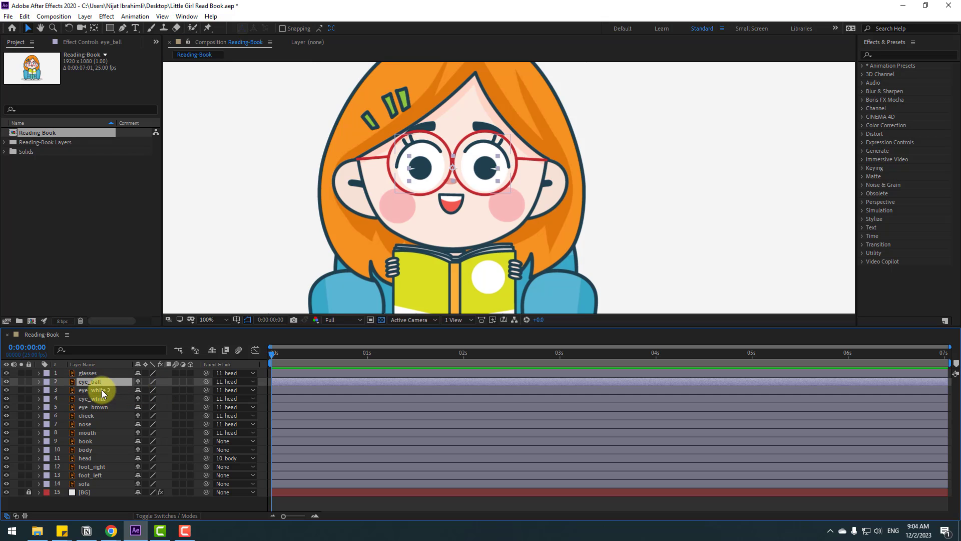
pyautogui.moveTo(99, 382); pyautogui.dragTo(104, 393)
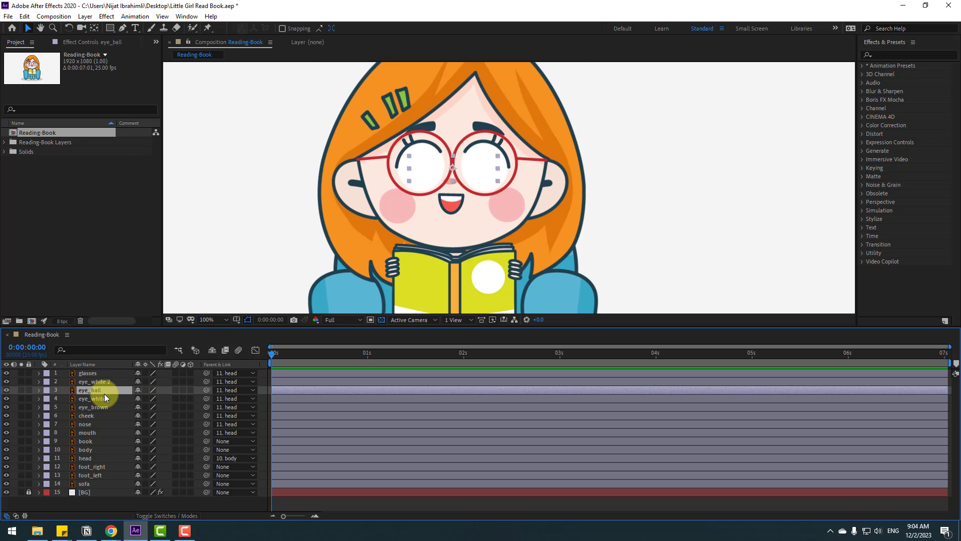
# - Set the eye_ball layer's track matte to Alpha Matte "eye_white 2" and parent eye_white 2 to eye_white
pyautogui.click(160, 516)
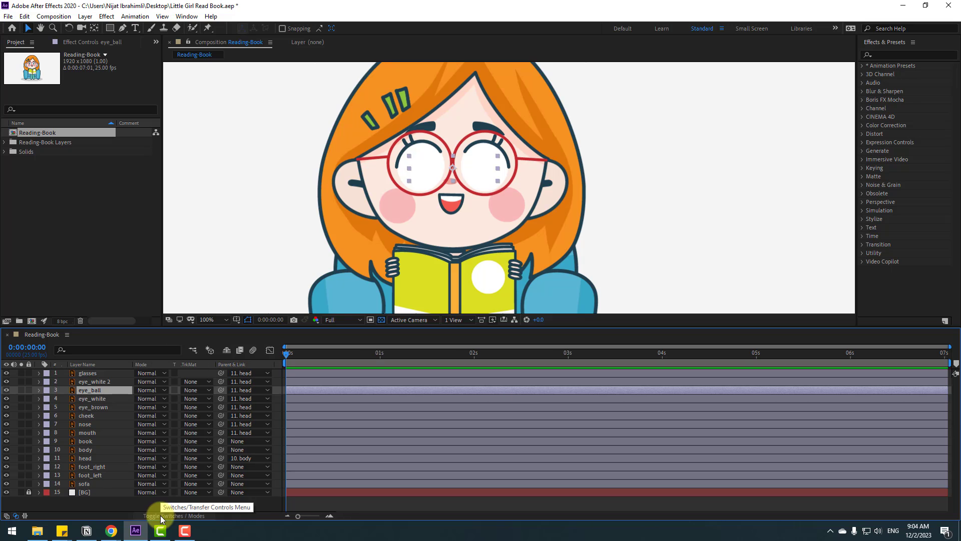
pyautogui.click(191, 391)
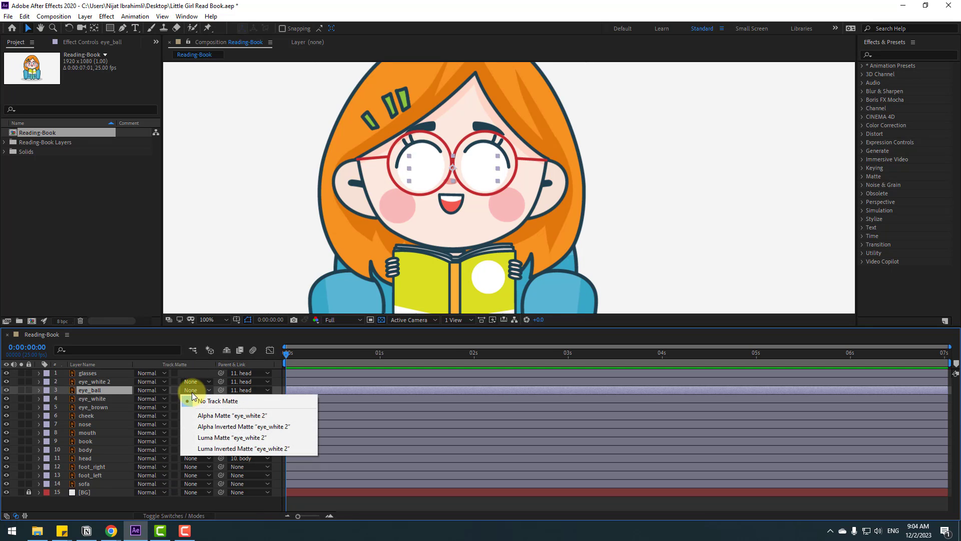
pyautogui.click(260, 414)
pyautogui.click(103, 382)
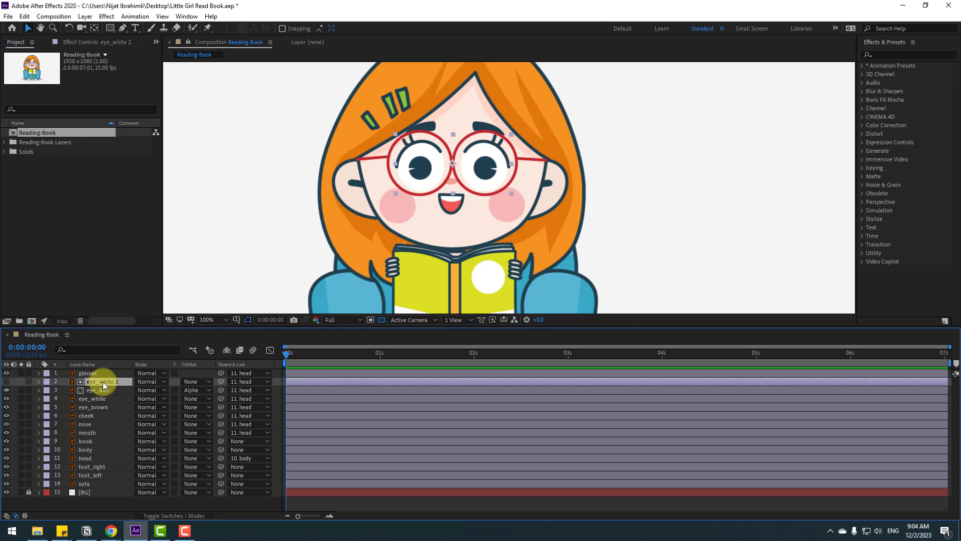
pyautogui.moveTo(143, 382); pyautogui.dragTo(103, 399)
# - Add a Scale keyframe to the eye_white layer at 0:00:00:03
pyautogui.click(103, 400)
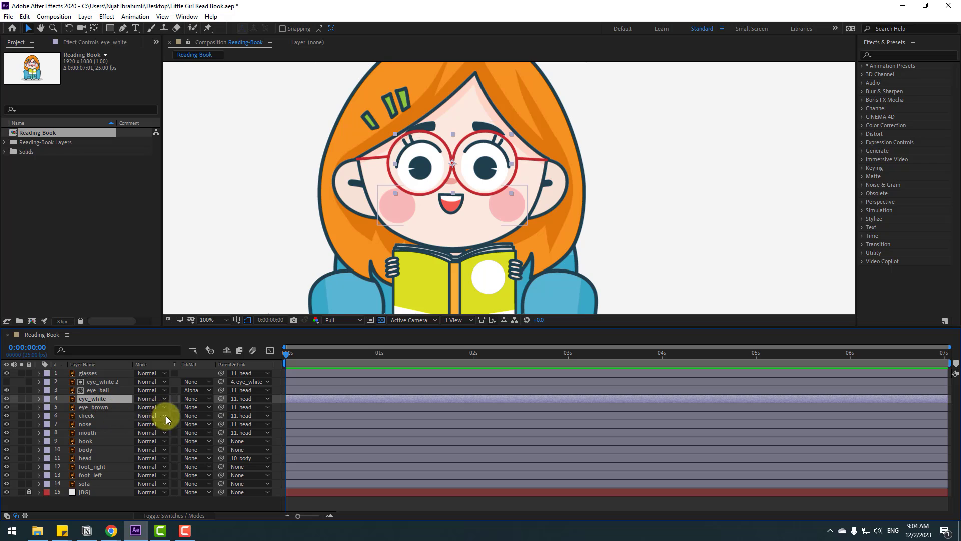
pyautogui.press('s')
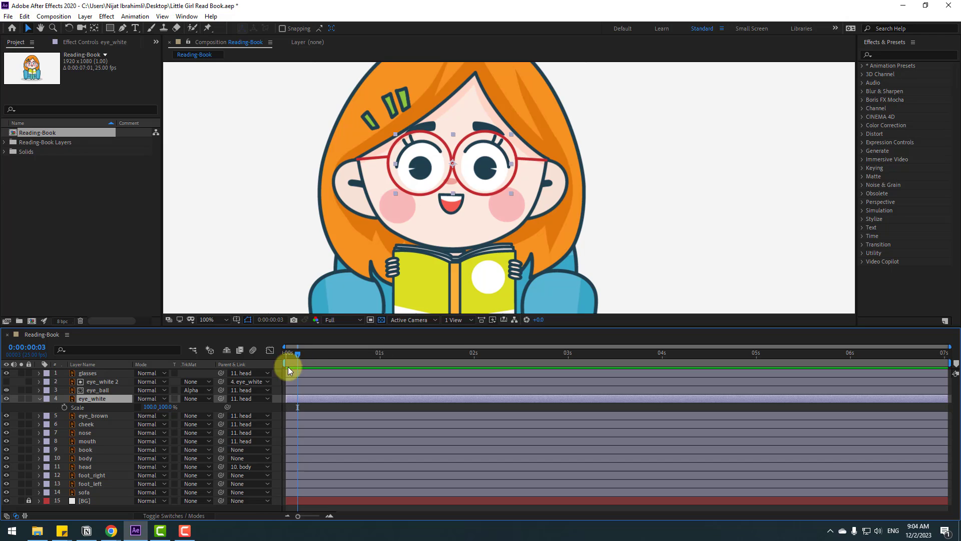
pyautogui.click(65, 407)
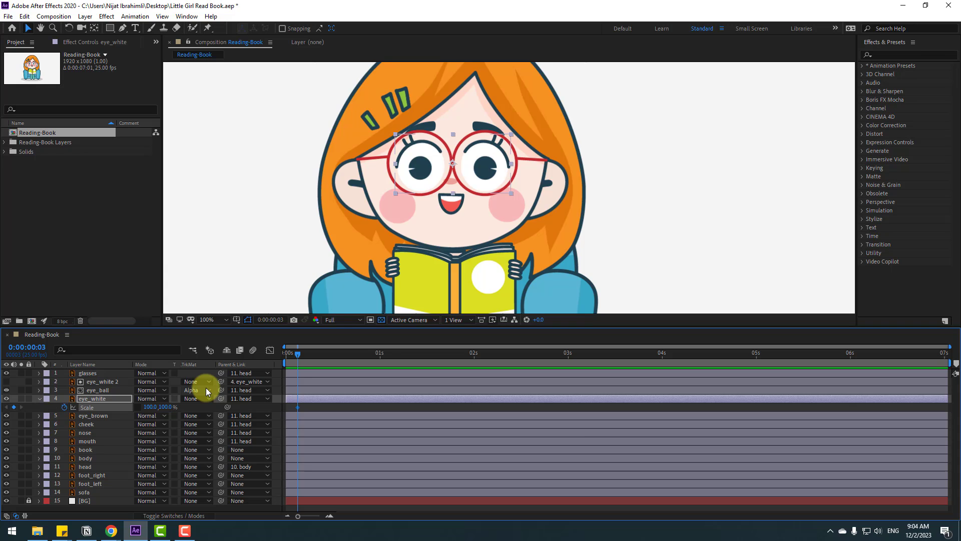
# - Set the eye_white layer's vertical scale to 5% at 0:00:00:06 to close the eyes
pyautogui.press('pagedown')
pyautogui.press('pagedown')
pyautogui.press('pagedown')
pyautogui.click(163, 406)
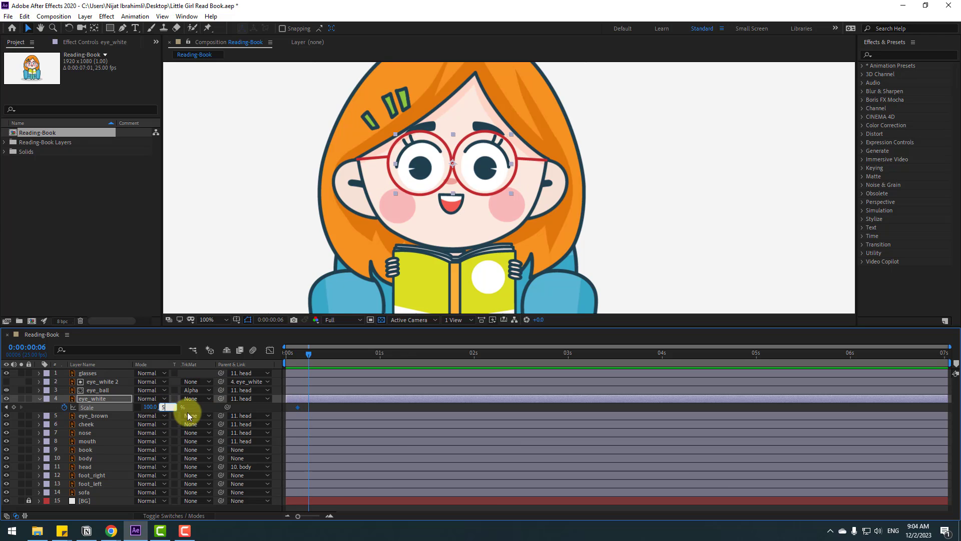
pyautogui.write('5')
pyautogui.press('Return')
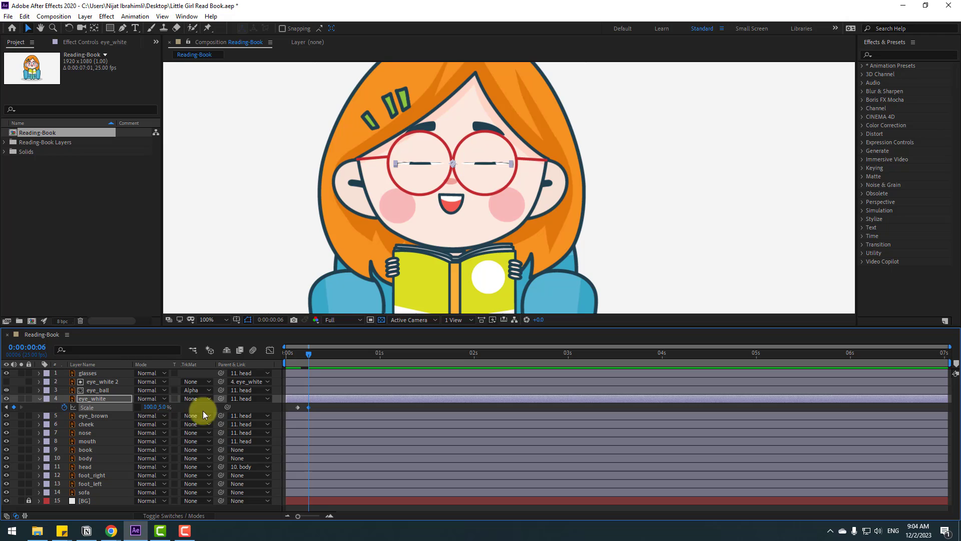
# - Copy the eye_white layer's first Scale keyframe to 0:00:00:09 to reopen the eyes
pyautogui.press('pagedown')
pyautogui.press('pagedown')
pyautogui.press('pagedown')
pyautogui.click(299, 407)
pyautogui.hotkey('ctrl', 'v')
# - Apply Easy Ease to all three Scale keyframes of the eye_white layer
pyautogui.moveTo(326, 408); pyautogui.dragTo(293, 409)
pyautogui.rightClick(296, 406)
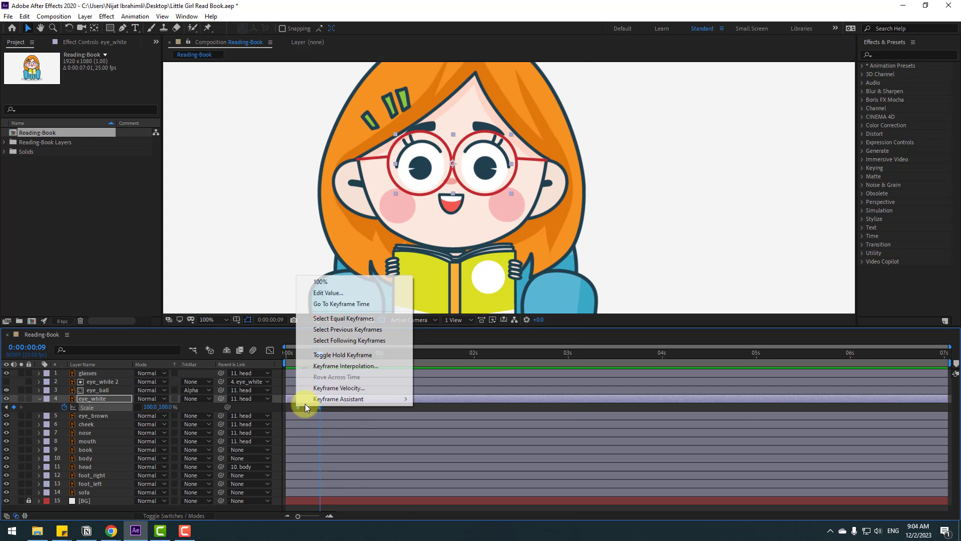
pyautogui.moveTo(381, 398)
pyautogui.click(427, 430)
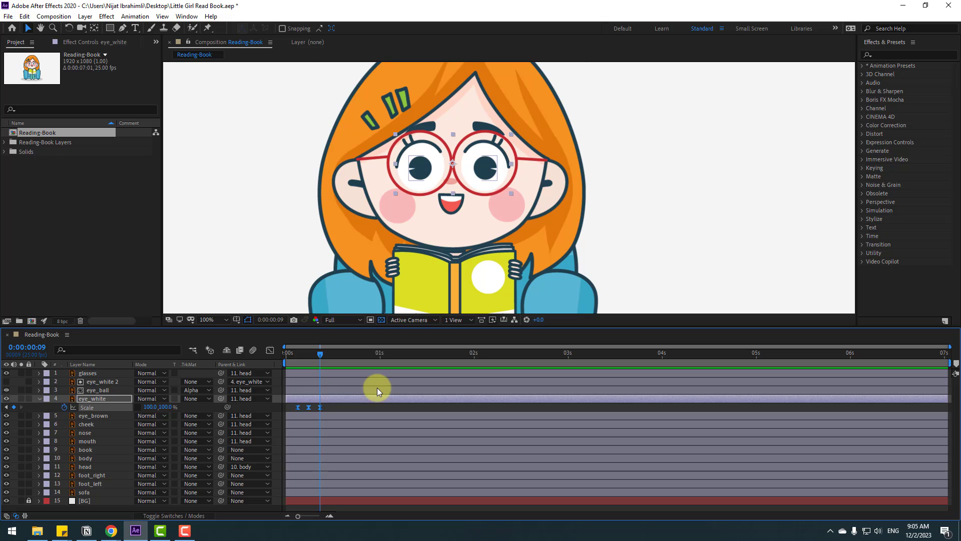
pyautogui.click(97, 392)
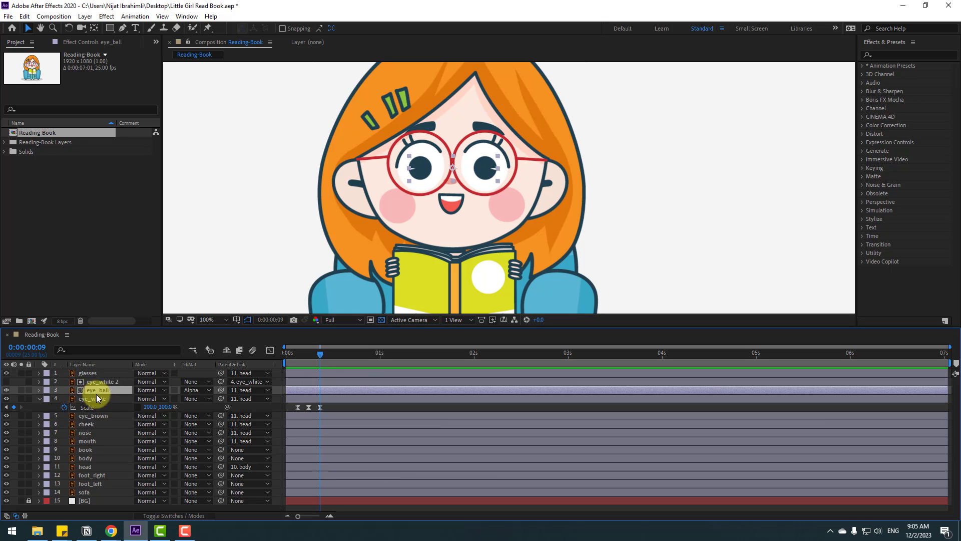
pyautogui.moveTo(423, 170)
pyautogui.mouseDown()
pyautogui.moveTo(415, 150)
pyautogui.moveTo(404, 185)
pyautogui.moveTo(451, 176)
pyautogui.moveTo(408, 161)
pyautogui.moveTo(447, 170)
pyautogui.moveTo(428, 166)
pyautogui.mouseUp()
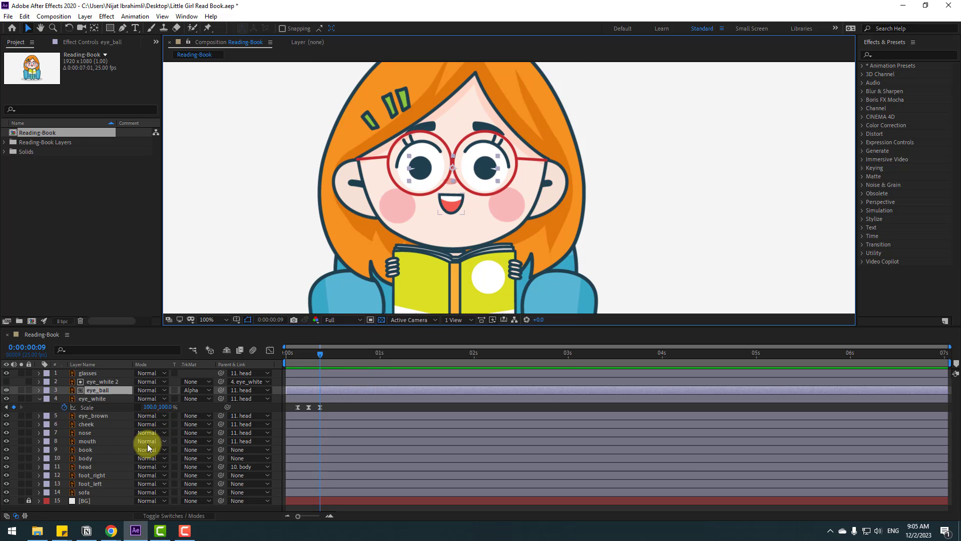
# - Add a Rotation keyframe to the head layer at 0:00:00:08
pyautogui.click(86, 467)
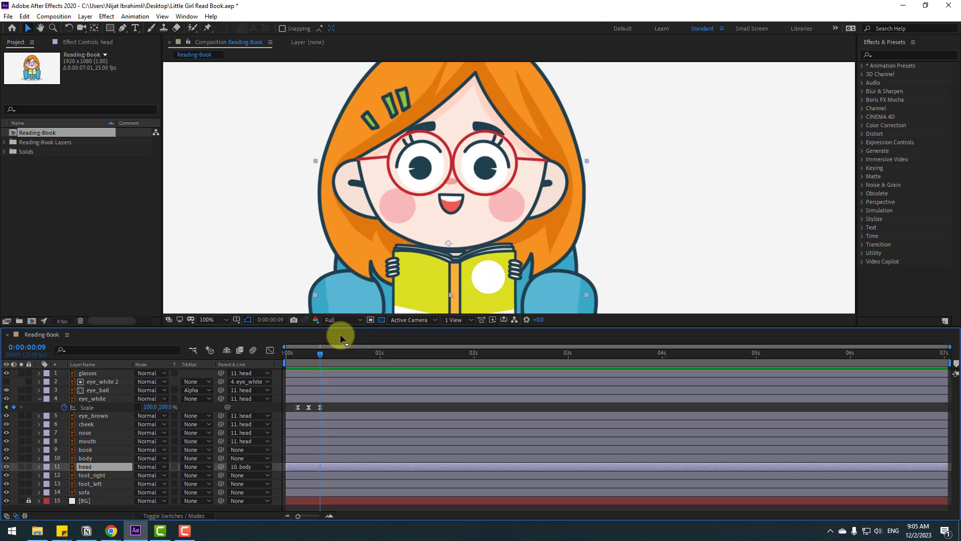
pyautogui.click(314, 356)
pyautogui.press('r')
pyautogui.click(64, 475)
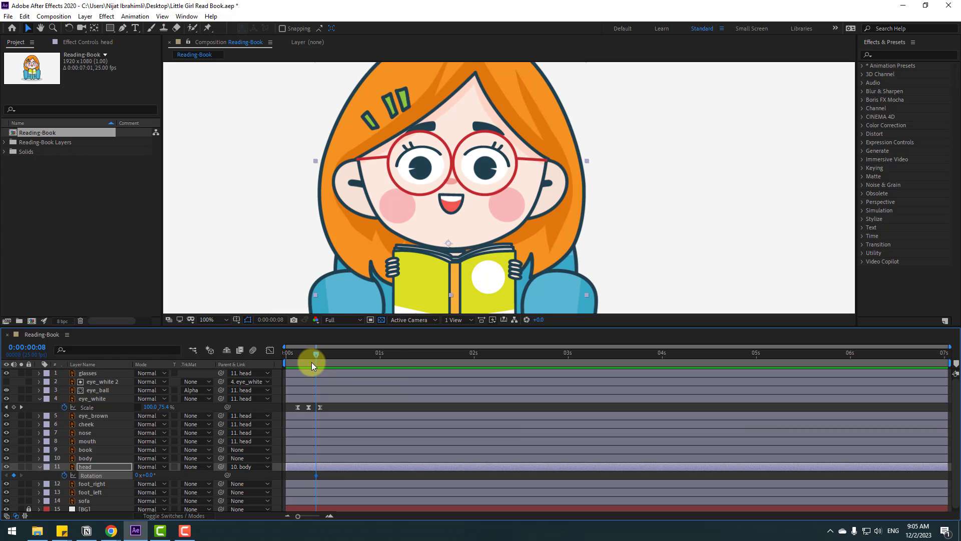
# - Set the head's Rotation to 10° at 0:00:00:18 and apply Easy Ease to both Rotation keyframes
pyautogui.hotkey('shift', 'pagedown')
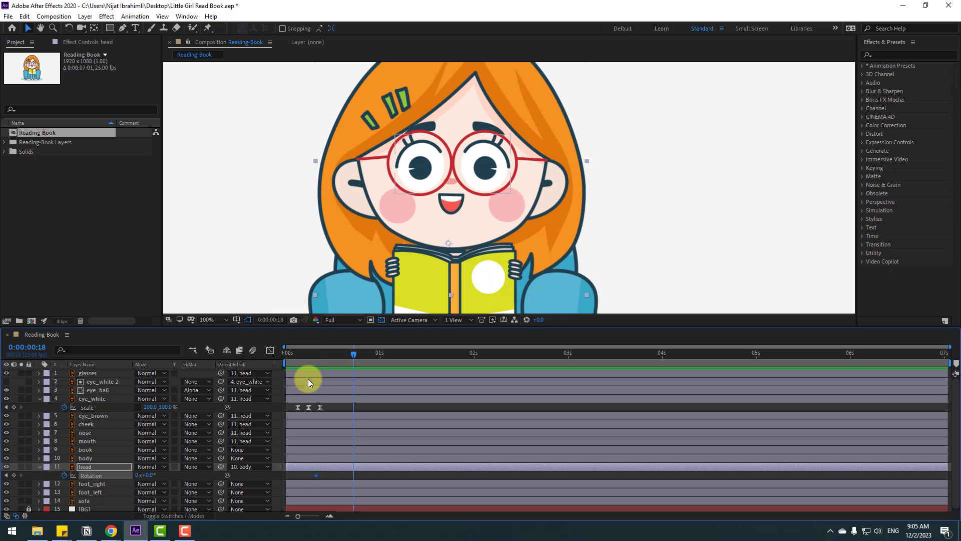
pyautogui.moveTo(149, 475); pyautogui.dragTo(155, 477)
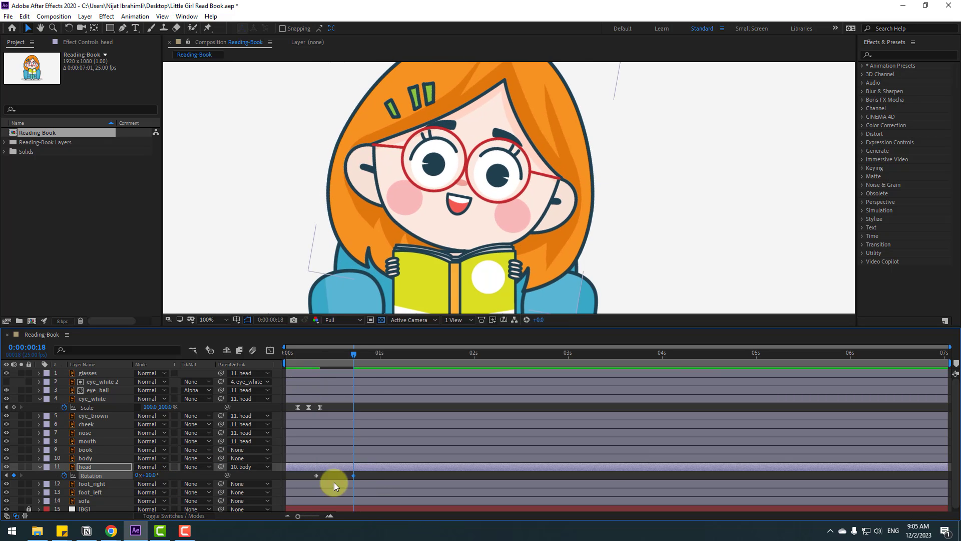
pyautogui.rightClick(316, 475)
pyautogui.moveTo(340, 470)
pyautogui.click(466, 404)
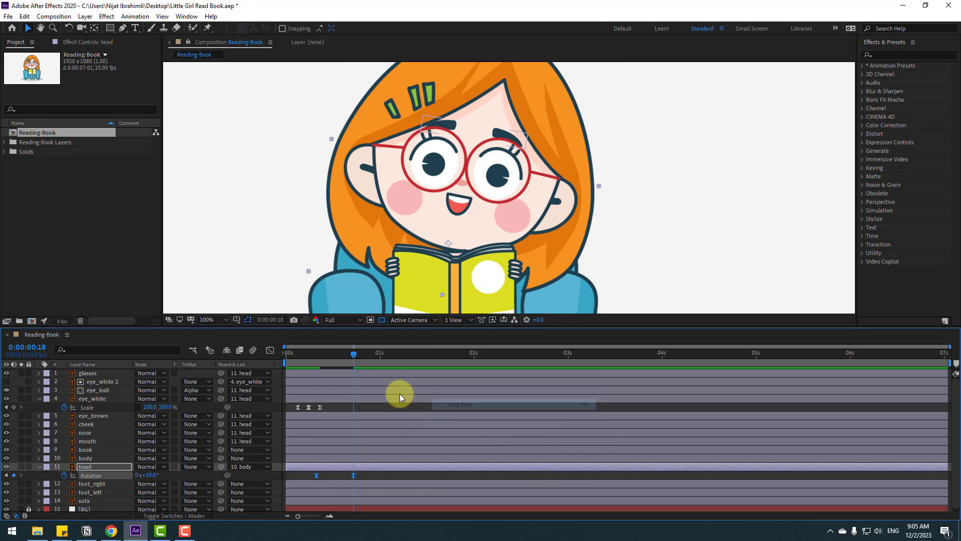
# - Hold the head's rotation with a keyframe at 0:00:01:23 and set it to -5° ten frames further on, at 0:00:02:08
pyautogui.click(465, 364)
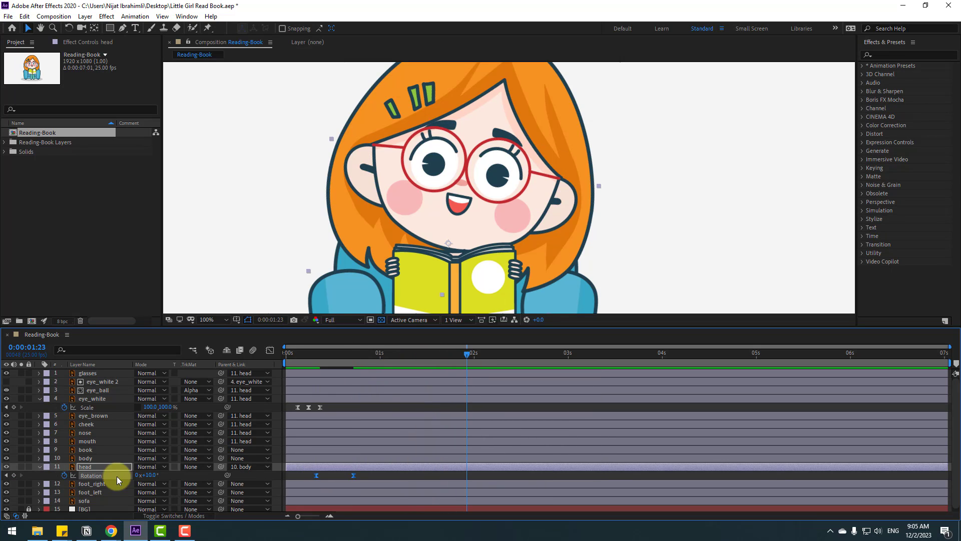
pyautogui.click(13, 475)
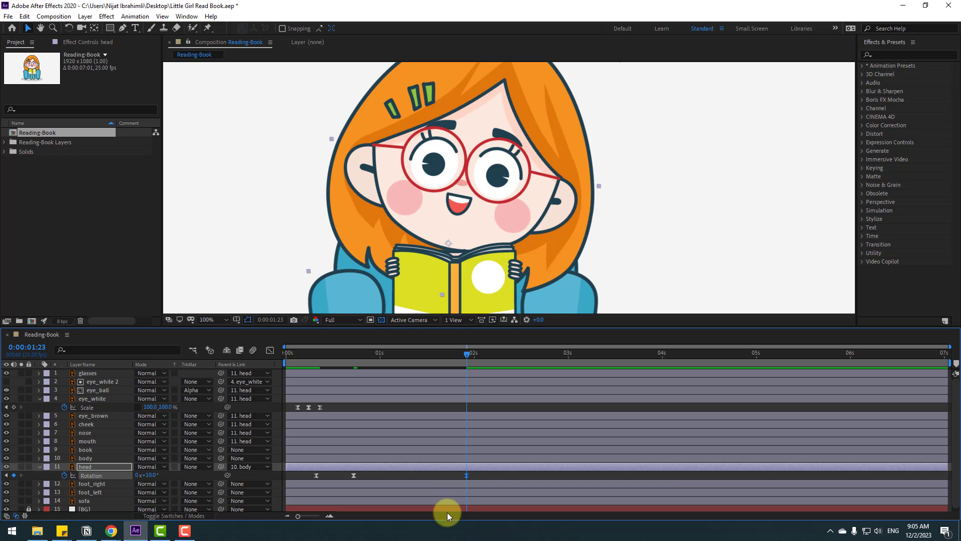
pyautogui.click(272, 320)
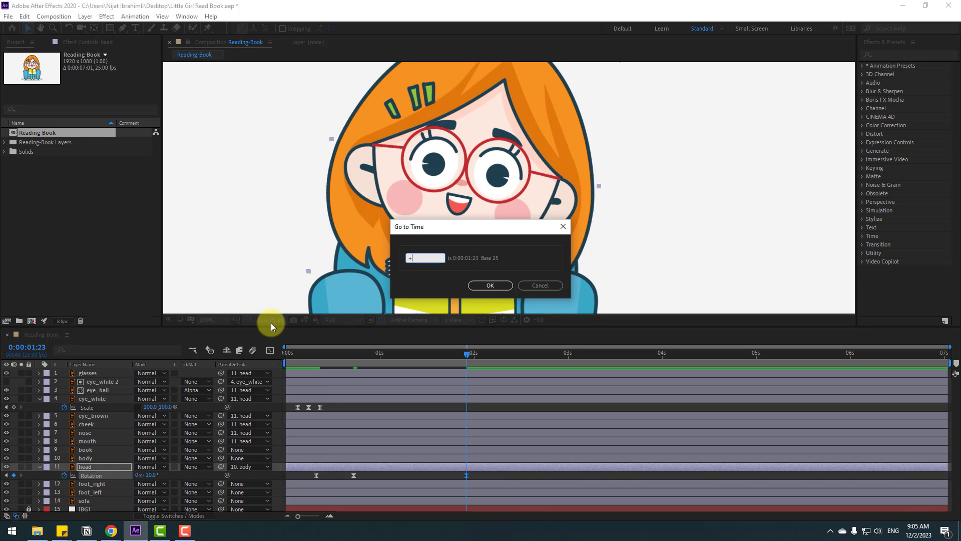
pyautogui.write('+10')
pyautogui.click(479, 285)
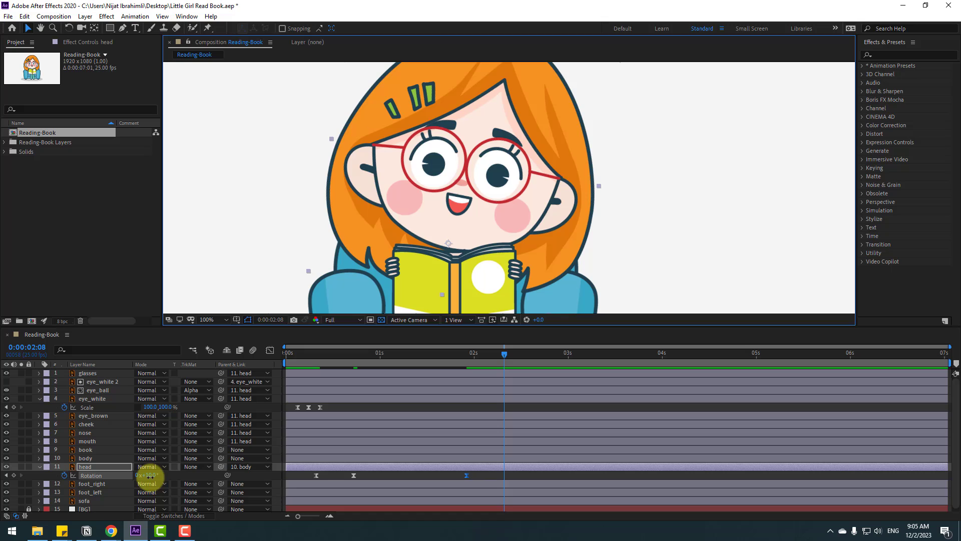
pyautogui.click(151, 476)
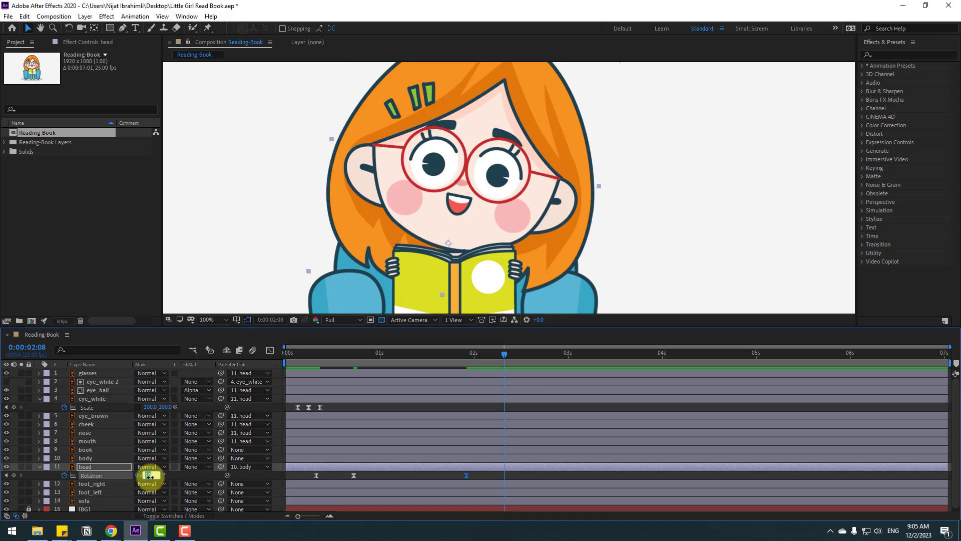
pyautogui.write('-5')
pyautogui.press('Return')
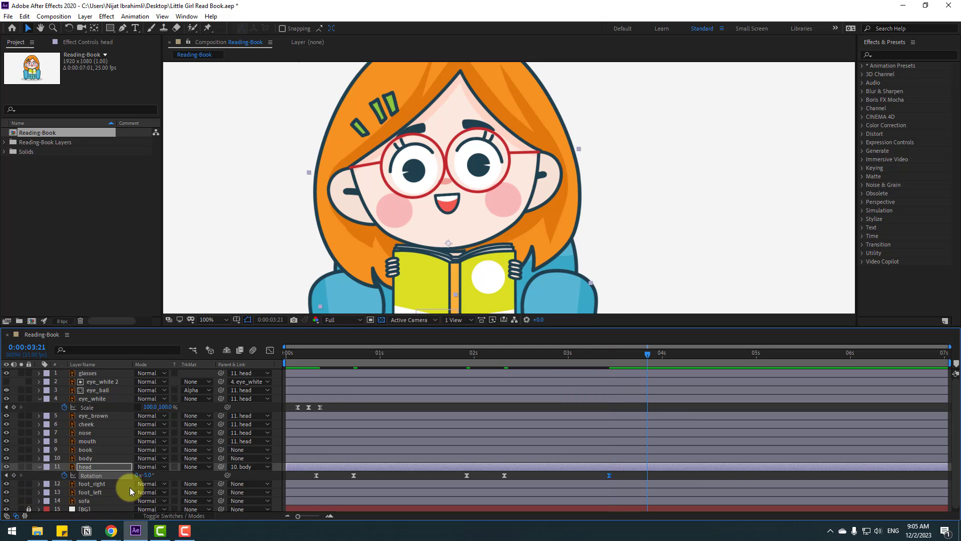
# - Set the head's Rotation to 2° at 0:00:03:21
pyautogui.click(151, 476)
pyautogui.write('2')
pyautogui.press('Return')
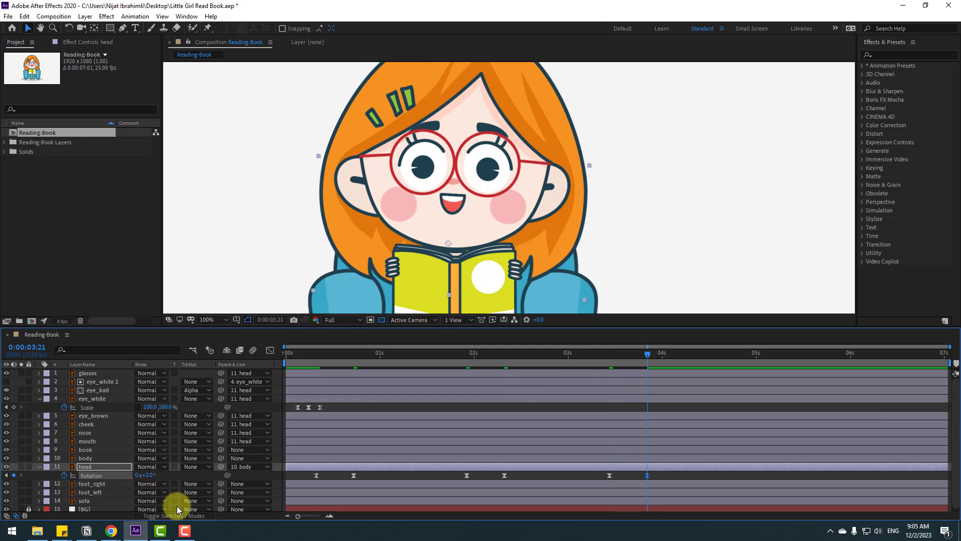
# - Hold the head's rotation with a keyframe at 0:00:05:05 and set it to 0° at 0:00:05:15
pyautogui.click(14, 475)
pyautogui.click(812, 354)
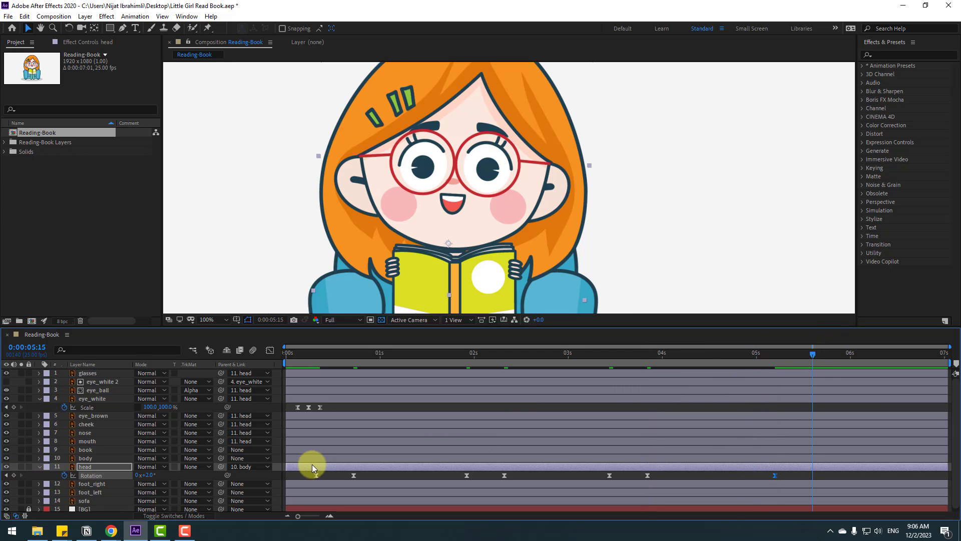
pyautogui.write('0')
pyautogui.press('Return')
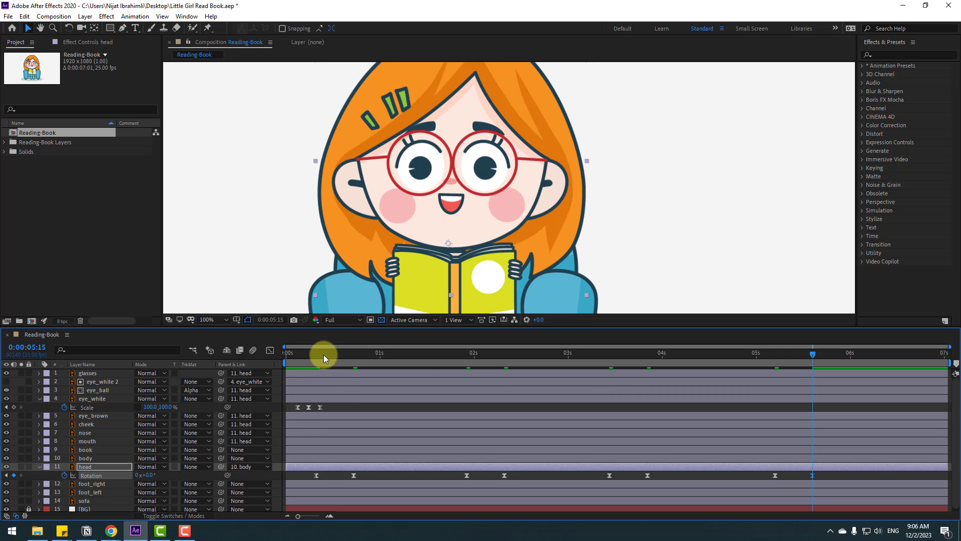
# - Add a Position keyframe to the head at 0:00:00:08 and lower the head 9 px at 0:00:00:13
pyautogui.moveTo(343, 359); pyautogui.dragTo(316, 356)
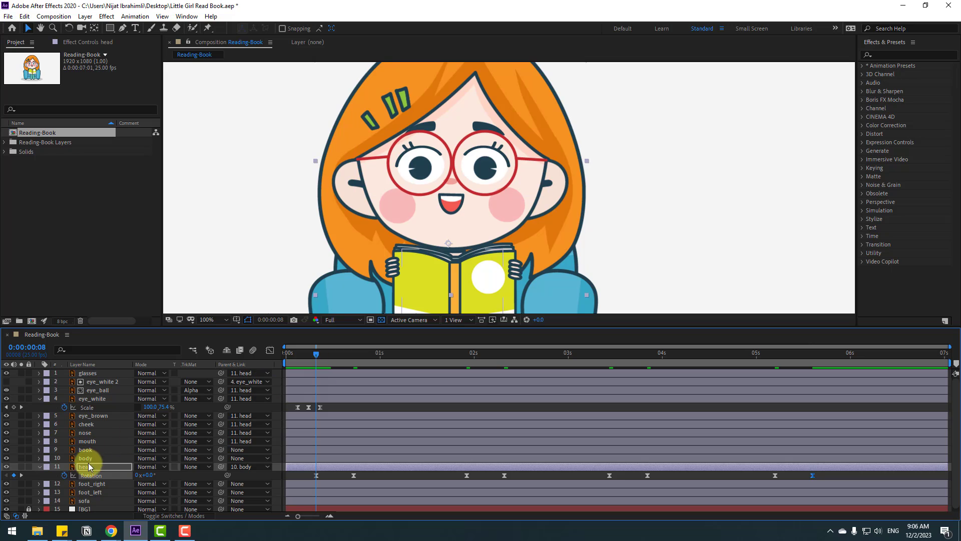
pyautogui.hotkey('alt', 'shift', 'p')
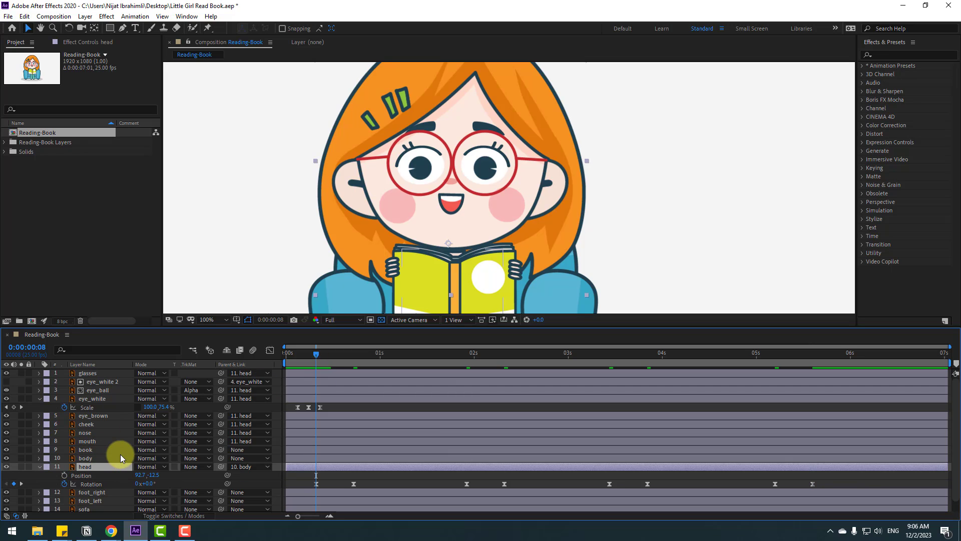
pyautogui.moveTo(320, 353); pyautogui.dragTo(336, 355)
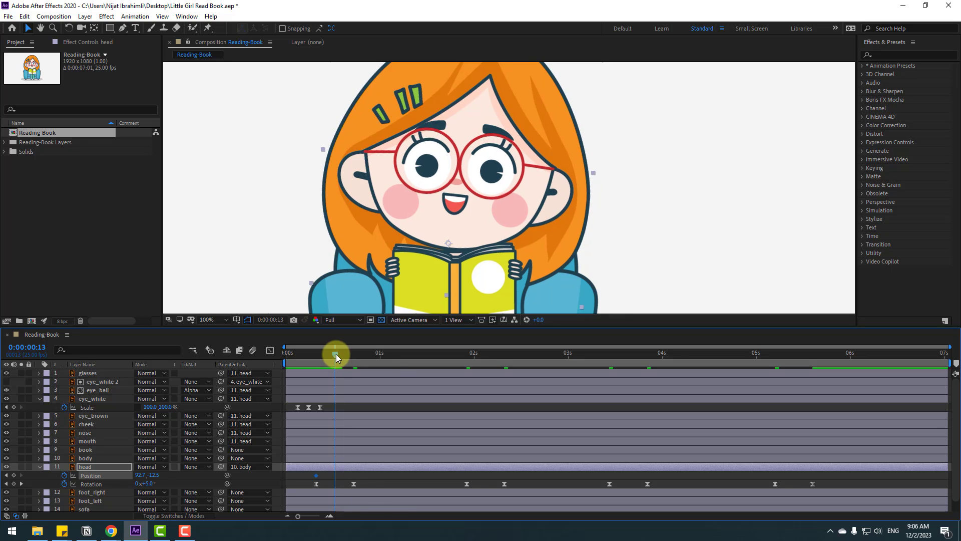
pyautogui.press('Down')
pyautogui.press('Down')
pyautogui.press('Down')
pyautogui.press('Down')
pyautogui.press('Down')
pyautogui.press('Down')
pyautogui.press('Down')
pyautogui.press('Down')
pyautogui.press('Down')
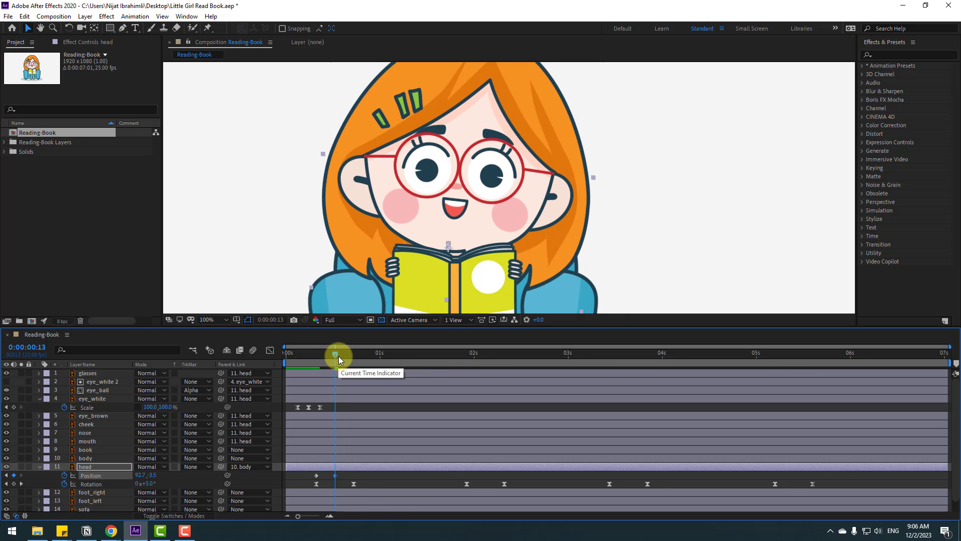
# - Copy the head's first Position keyframe to 0:00:00:18 so the head rises back up
pyautogui.moveTo(338, 356); pyautogui.dragTo(354, 355)
pyautogui.click(316, 475)
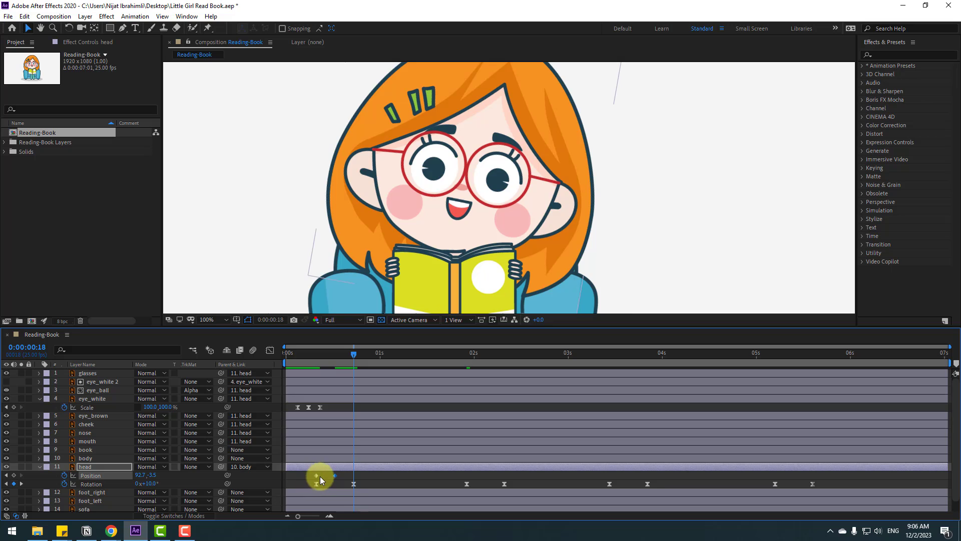
pyautogui.hotkey('ctrl', 'c')
pyautogui.hotkey('ctrl', 'v')
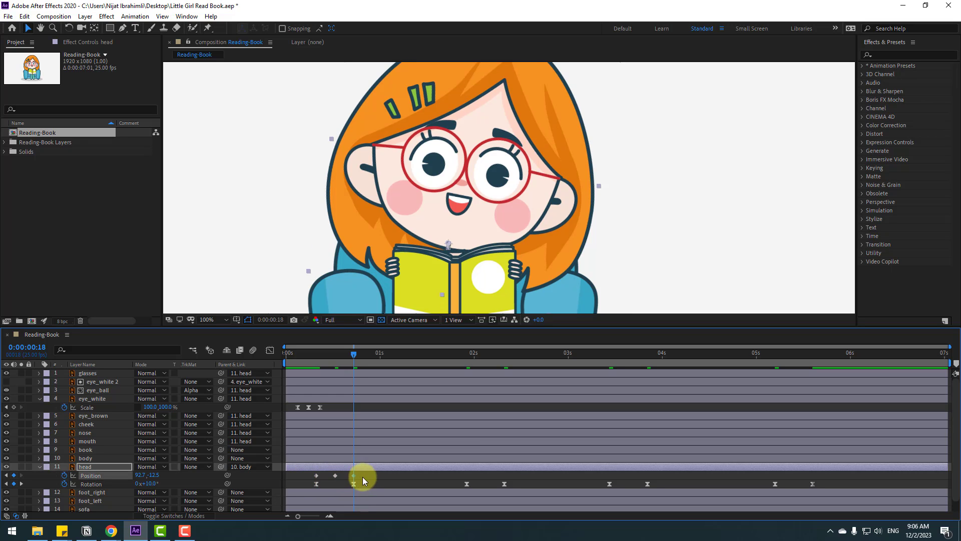
# - Apply Easy Ease to the head's three Position keyframes and preview the motion
pyautogui.rightClick(316, 475)
pyautogui.moveTo(389, 468)
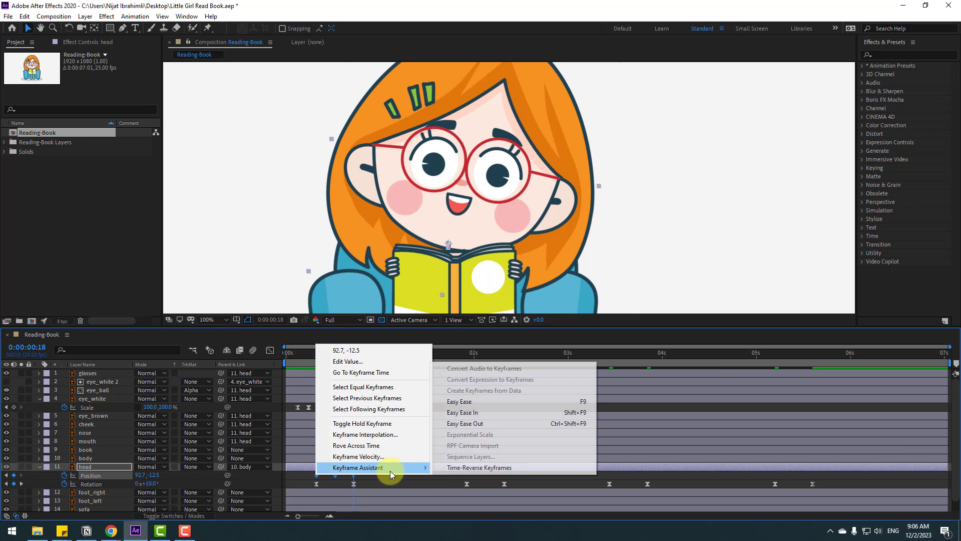
pyautogui.click(479, 411)
pyautogui.moveTo(362, 474); pyautogui.dragTo(299, 459)
pyautogui.press('space')
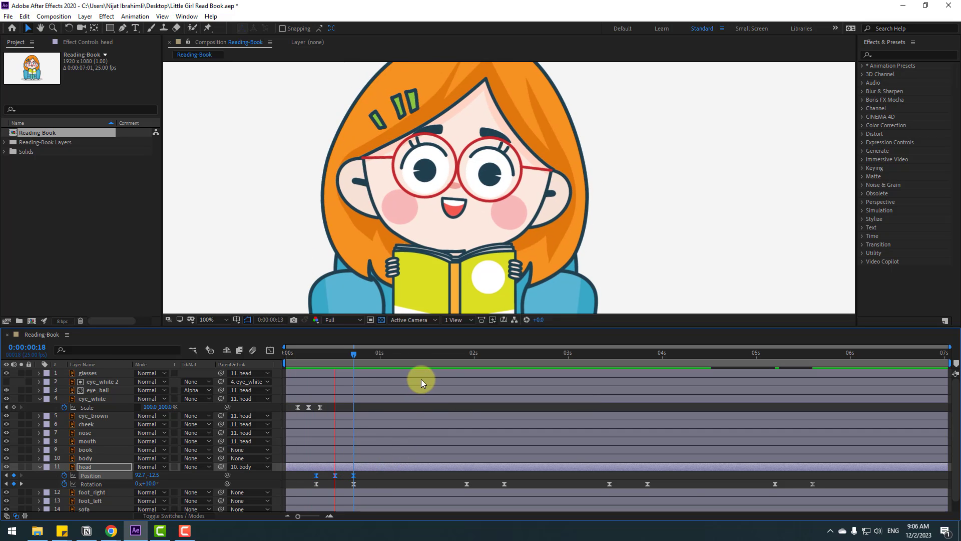
# - Paste the three head Position keyframes at 0:00:01:23, 0:00:03:11 and 0:00:05:05 to match the rotation moves
pyautogui.moveTo(412, 355); pyautogui.dragTo(457, 356)
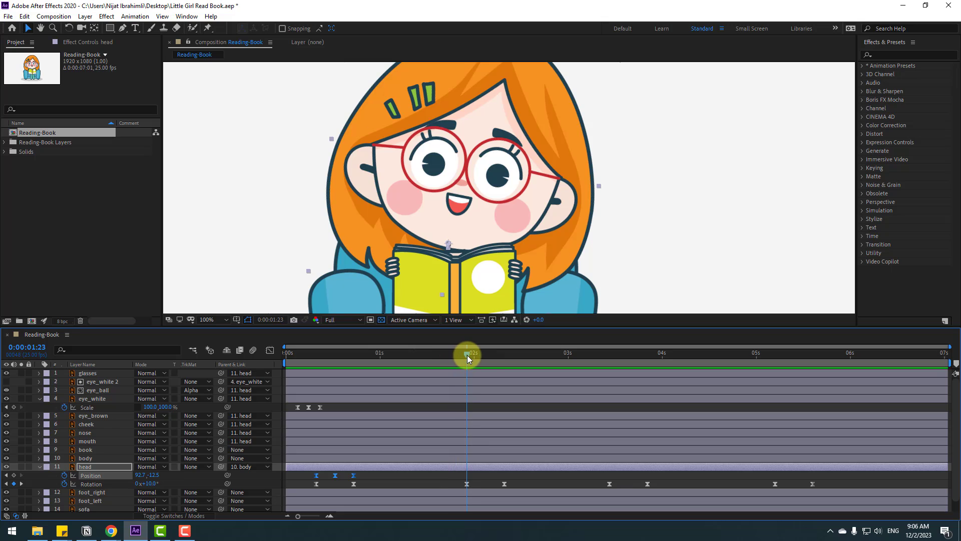
pyautogui.hotkey('ctrl', 'v')
pyautogui.moveTo(599, 353); pyautogui.dragTo(610, 355)
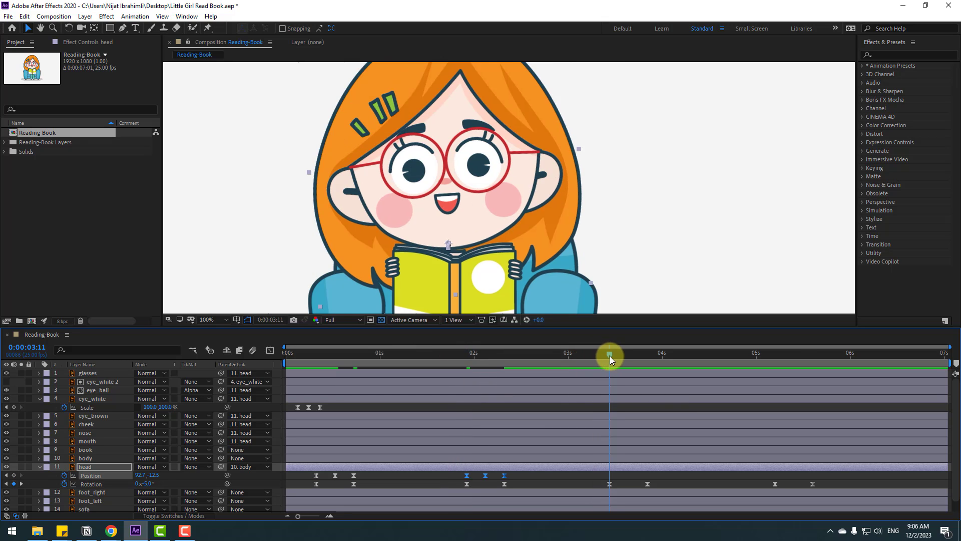
pyautogui.hotkey('ctrl', 'v')
pyautogui.moveTo(786, 355); pyautogui.dragTo(775, 355)
pyautogui.hotkey('ctrl', 'v')
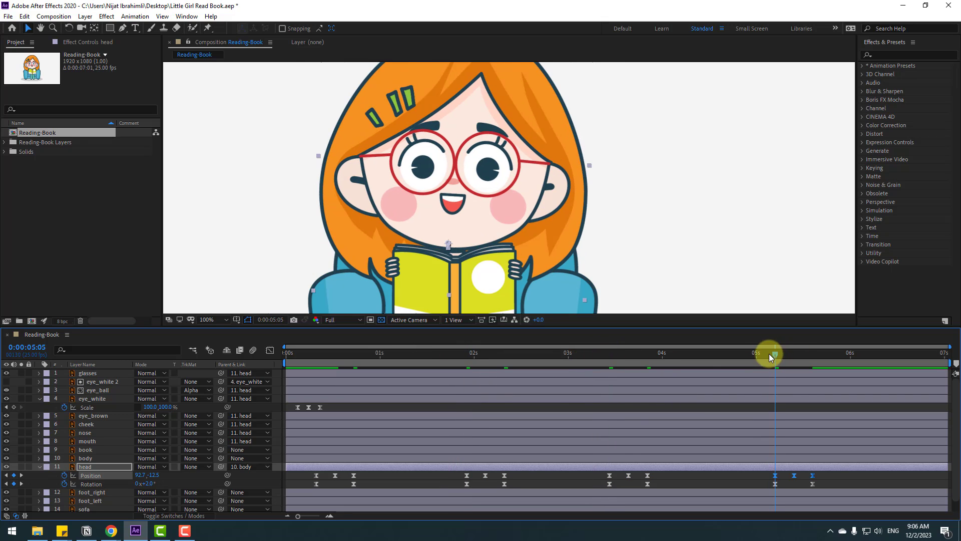
# - Play back the head animation and examine where the chin meets the book at 0:00:00:15
pyautogui.press('space')
pyautogui.scroll(-2, 459, 279)
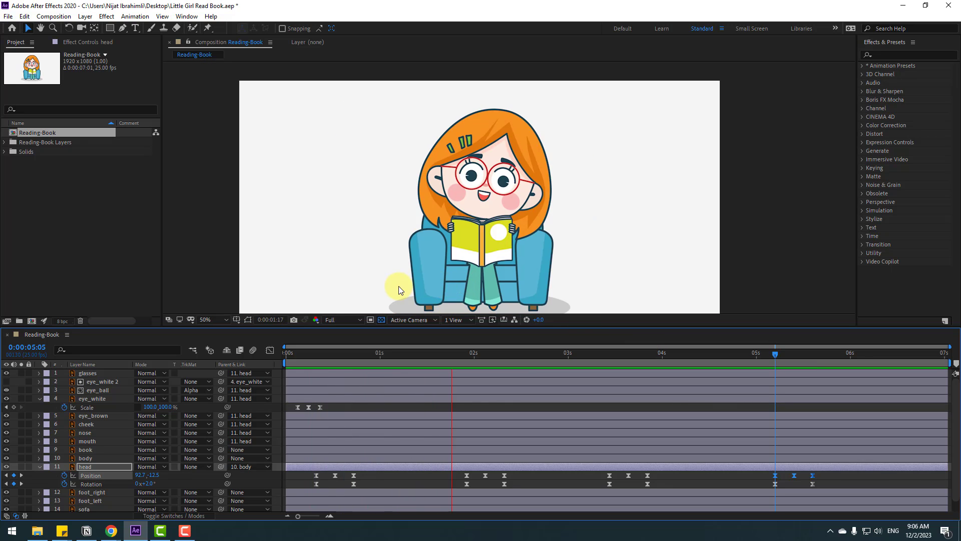
pyautogui.press('space')
pyautogui.press('space')
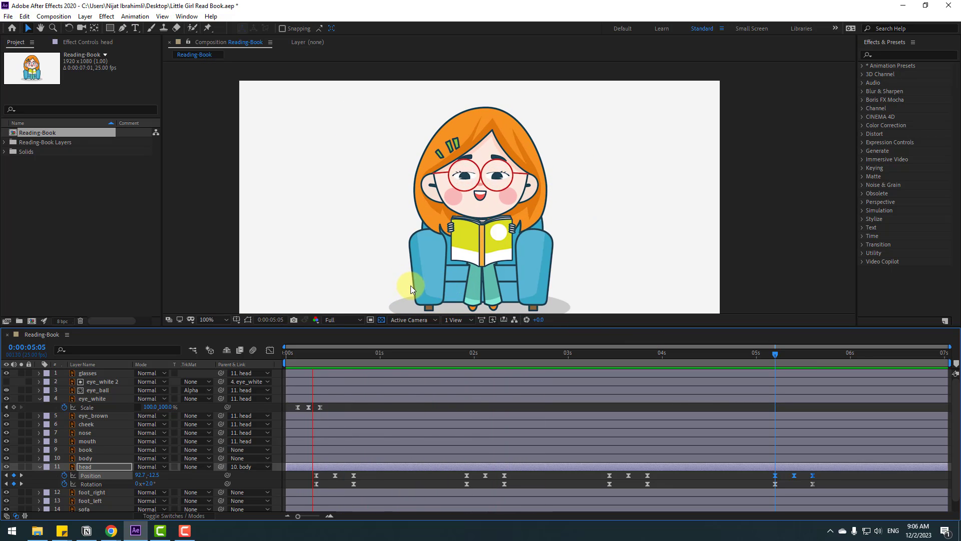
pyautogui.scroll(2, 410, 285)
pyautogui.moveTo(374, 356); pyautogui.dragTo(343, 356)
pyautogui.press('.')
pyautogui.moveTo(426, 280); pyautogui.dragTo(447, 212)
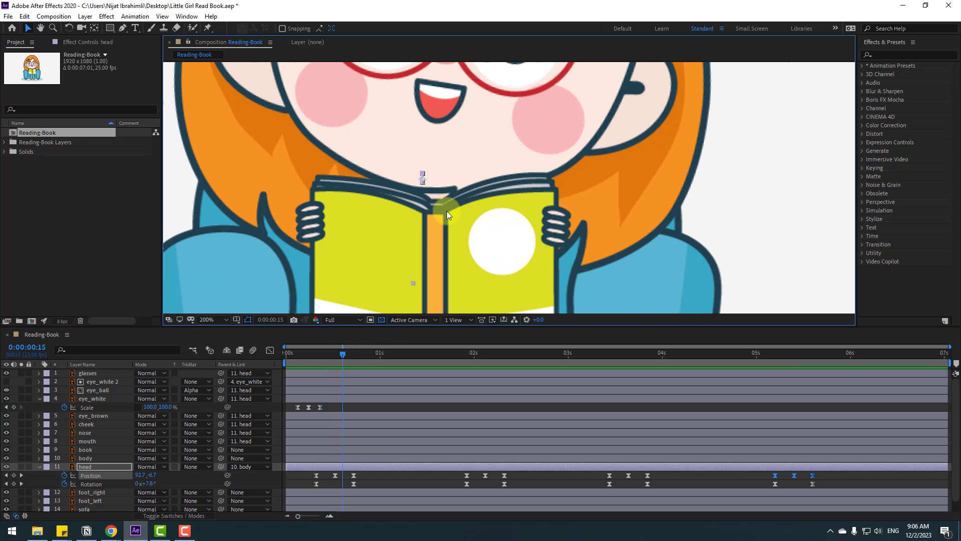
pyautogui.scroll(-3, 427, 258)
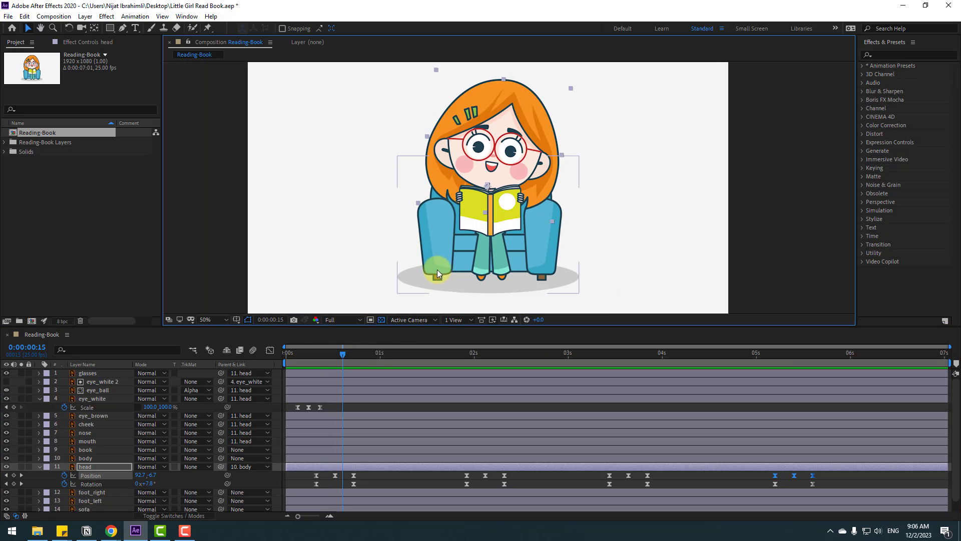
# - Shift the eye_white layer's three Scale keyframes so the blink centres on 0:00:00:13, and preview the motion
pyautogui.moveTo(343, 355)
pyautogui.mouseDown()
pyautogui.moveTo(314, 356)
pyautogui.moveTo(334, 352)
pyautogui.mouseUp()
pyautogui.click(377, 486)
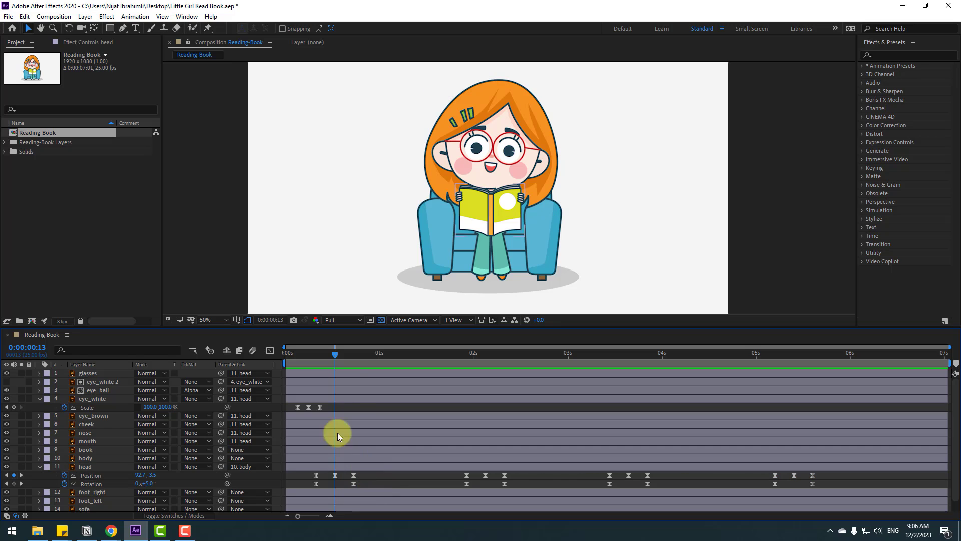
pyautogui.moveTo(338, 407)
pyautogui.mouseDown()
pyautogui.moveTo(285, 419)
pyautogui.moveTo(345, 408)
pyautogui.mouseUp()
pyautogui.press('space')
pyautogui.scroll(2, 436, 255)
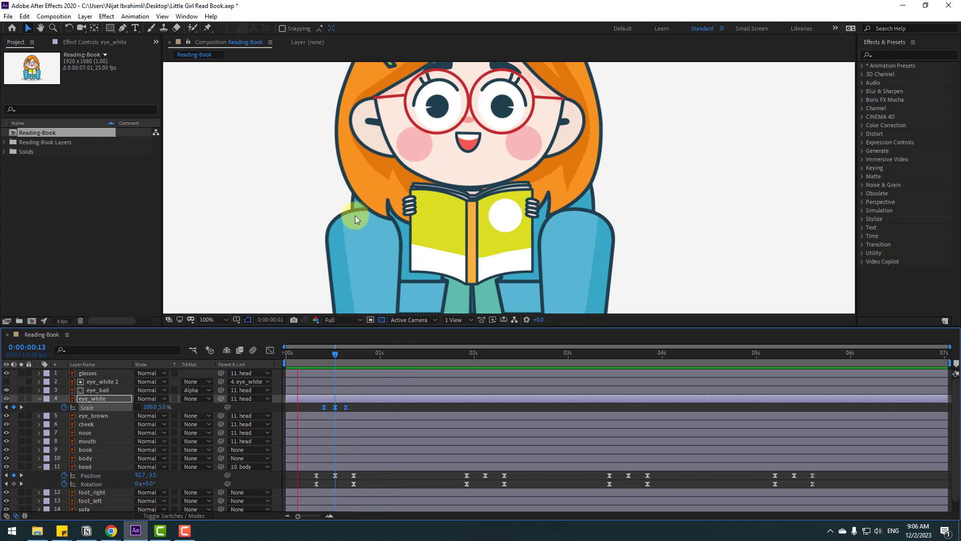
# - Keyframe the eye_ball Position at 0:00:00:07, and at 0:00:00:09 move the pupils down to about 266.2, 317.8
pyautogui.moveTo(315, 354); pyautogui.dragTo(317, 355)
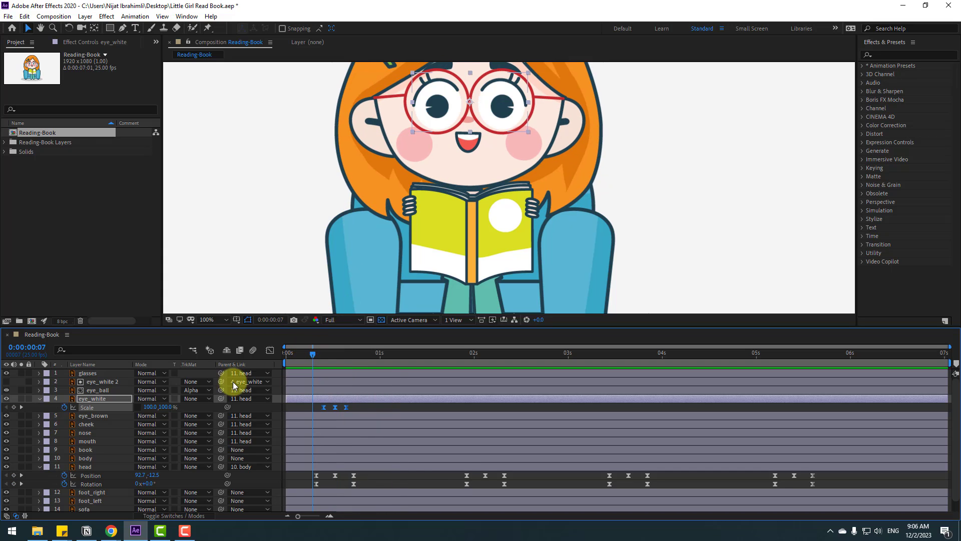
pyautogui.click(104, 391)
pyautogui.hotkey('alt', 'shift', 'p')
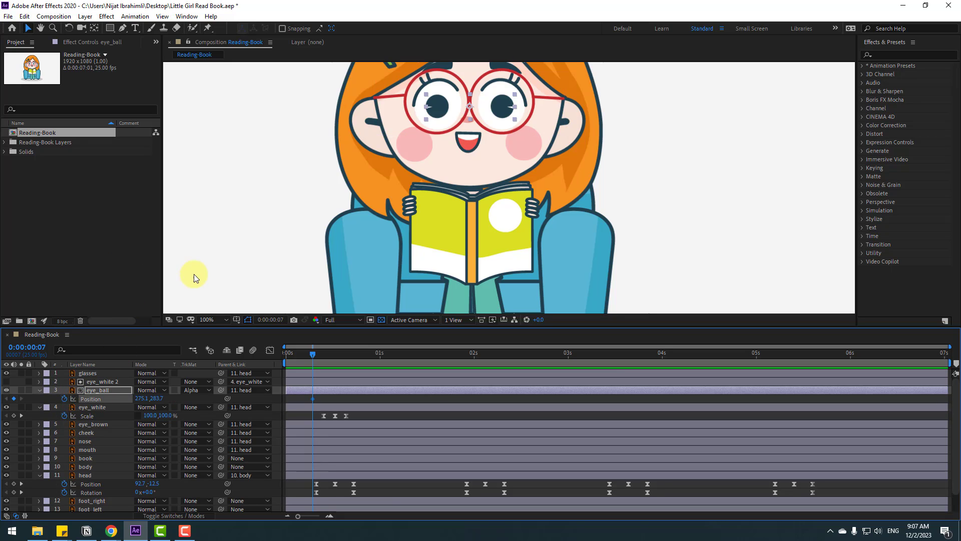
pyautogui.press('pagedown')
pyautogui.press('pagedown')
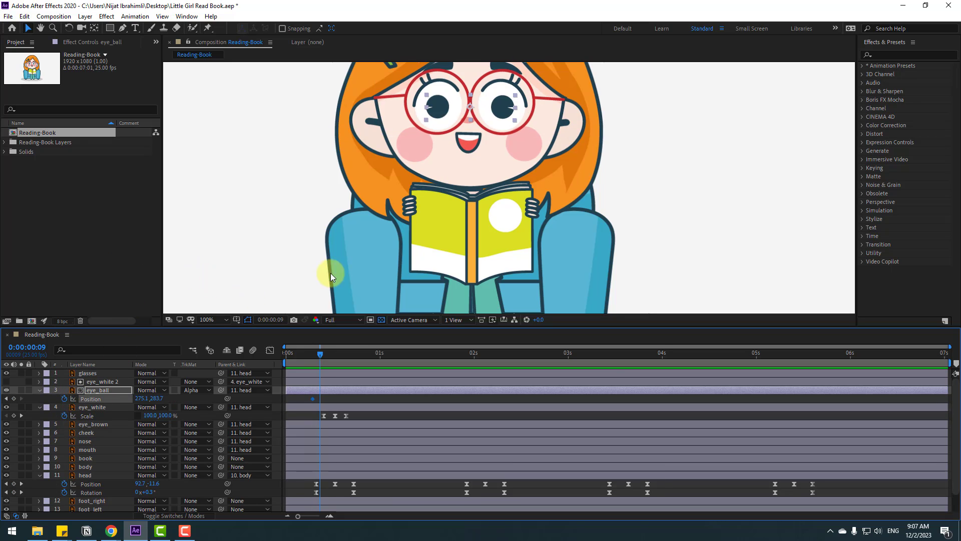
pyautogui.click(447, 119)
pyautogui.moveTo(447, 119); pyautogui.dragTo(443, 129)
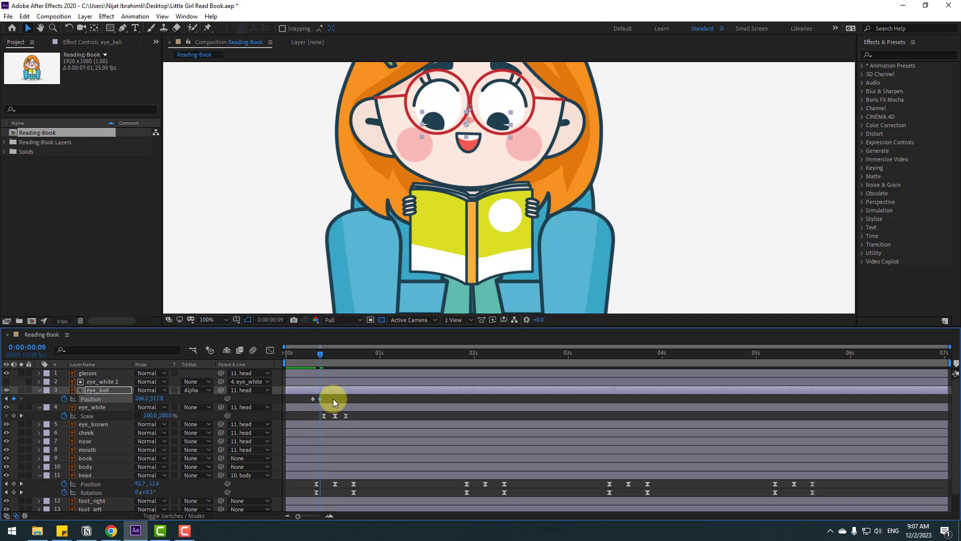
# - Apply Easy Ease to the two eye_ball Position keyframes, shift them into the blink around 0:00:00:13, and preview
pyautogui.rightClick(320, 399)
pyautogui.moveTo(425, 393)
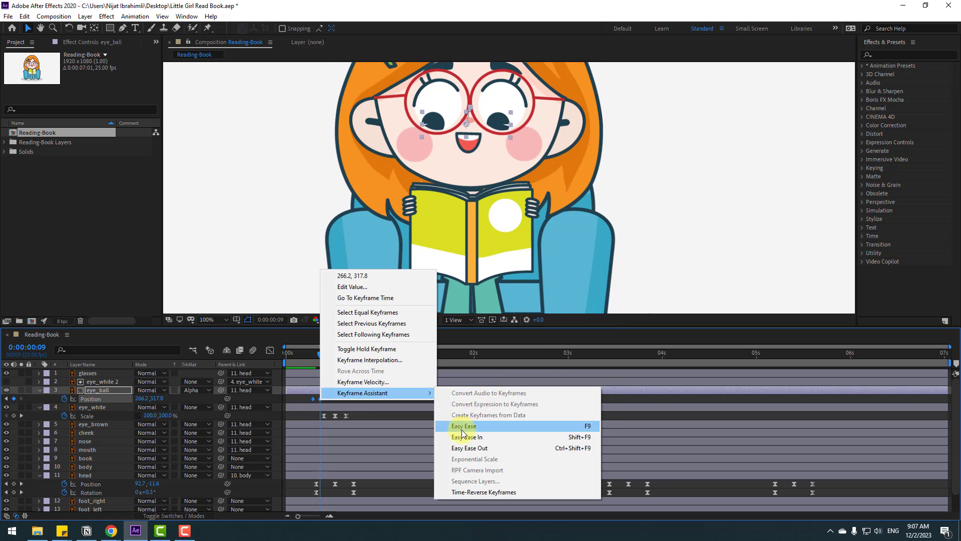
pyautogui.click(446, 422)
pyautogui.moveTo(330, 398); pyautogui.dragTo(340, 398)
pyautogui.press('space')
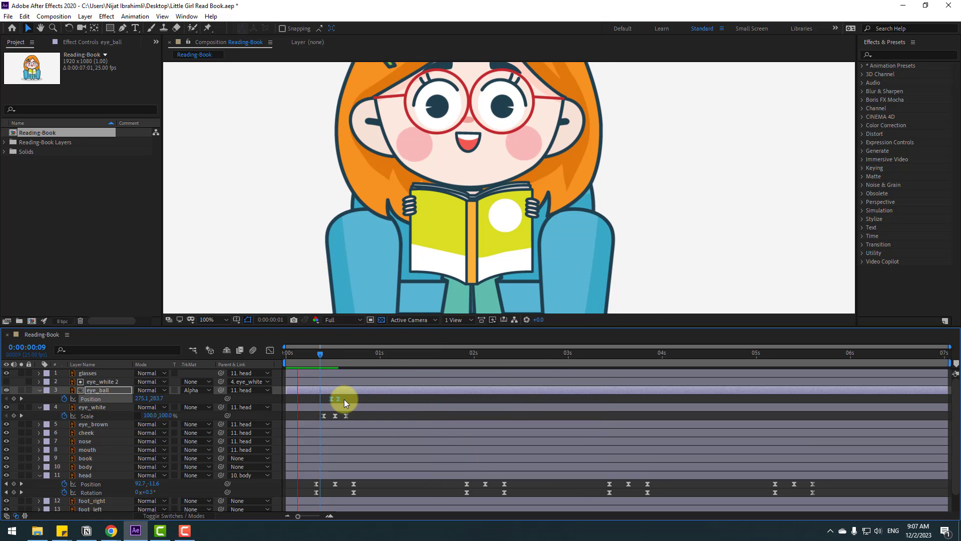
pyautogui.press('space')
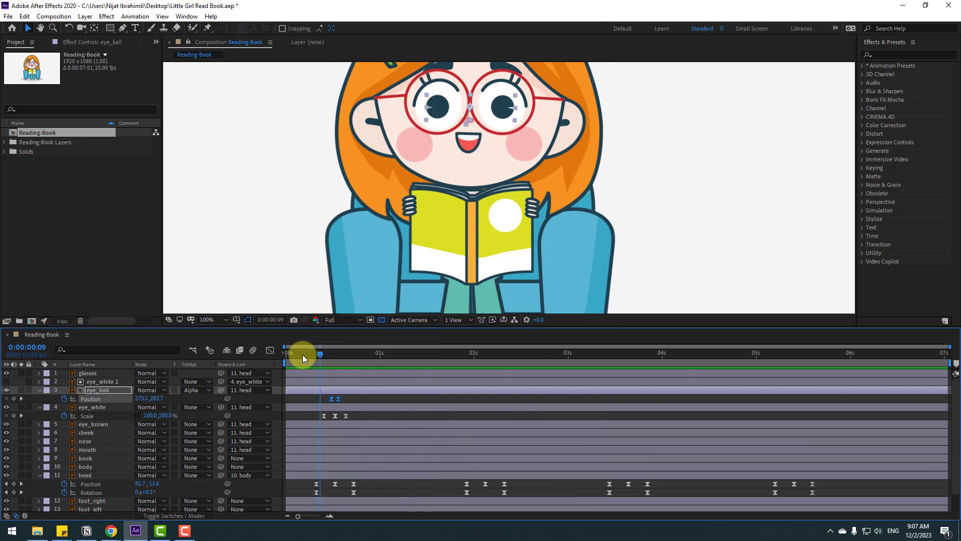
# - Keyframe the book's Position at about 983.7, 687.5 at 0:00:00:08 and about 936.7, 685.5 at 0:00:00:17
pyautogui.moveTo(302, 354)
pyautogui.mouseDown()
pyautogui.moveTo(369, 356)
pyautogui.moveTo(317, 362)
pyautogui.mouseUp()
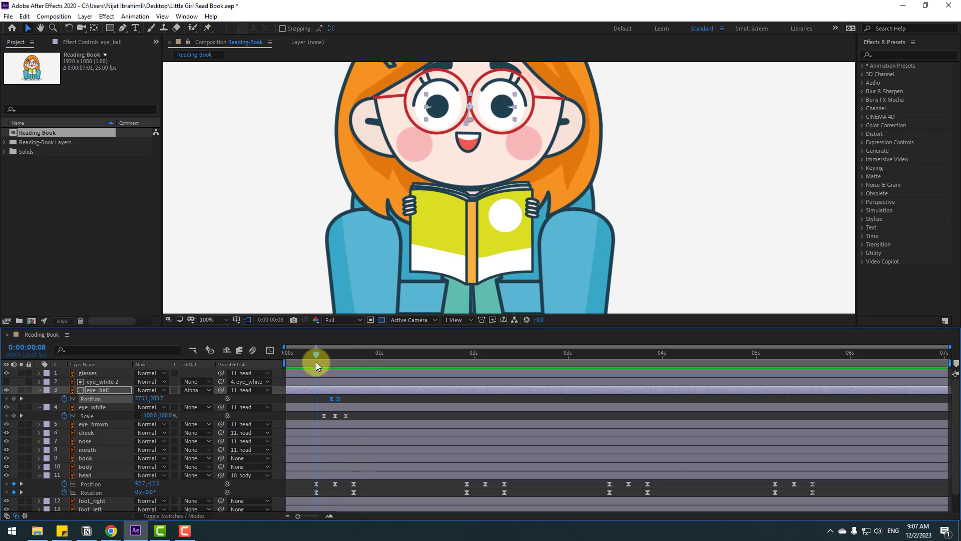
pyautogui.click(448, 247)
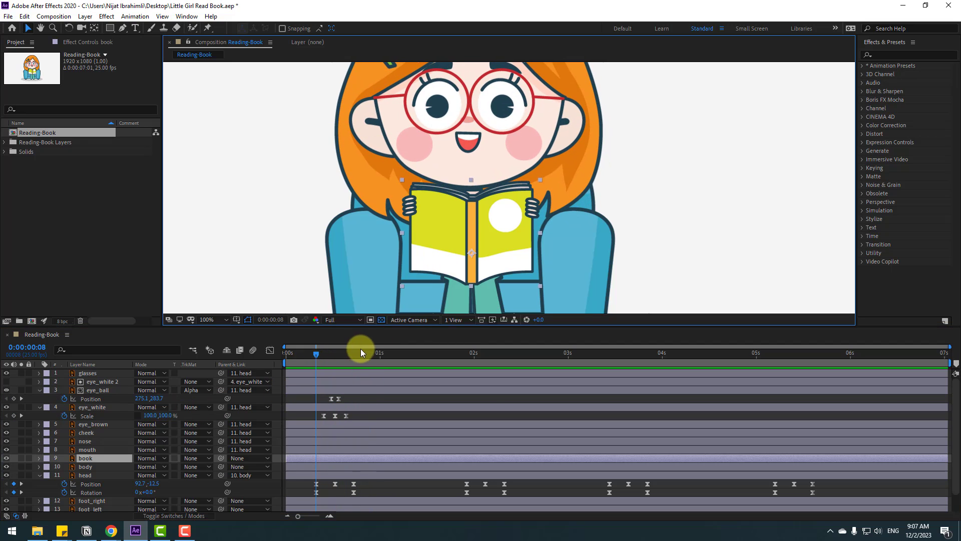
pyautogui.press('p')
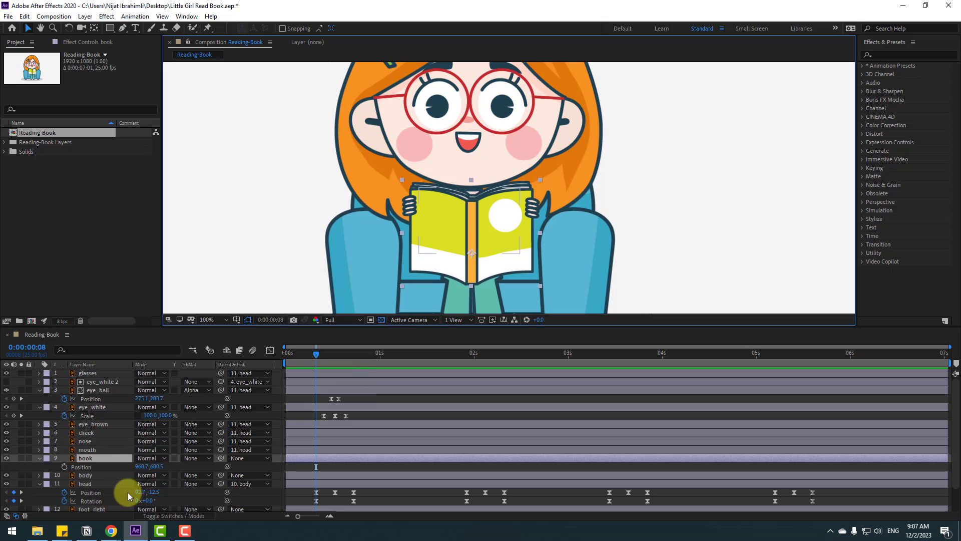
pyautogui.click(64, 466)
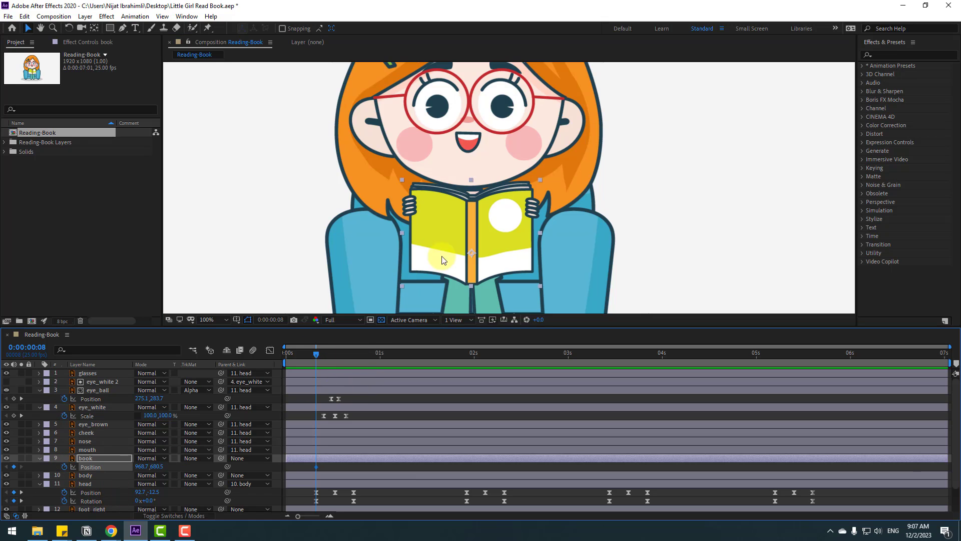
pyautogui.moveTo(462, 242); pyautogui.dragTo(469, 246)
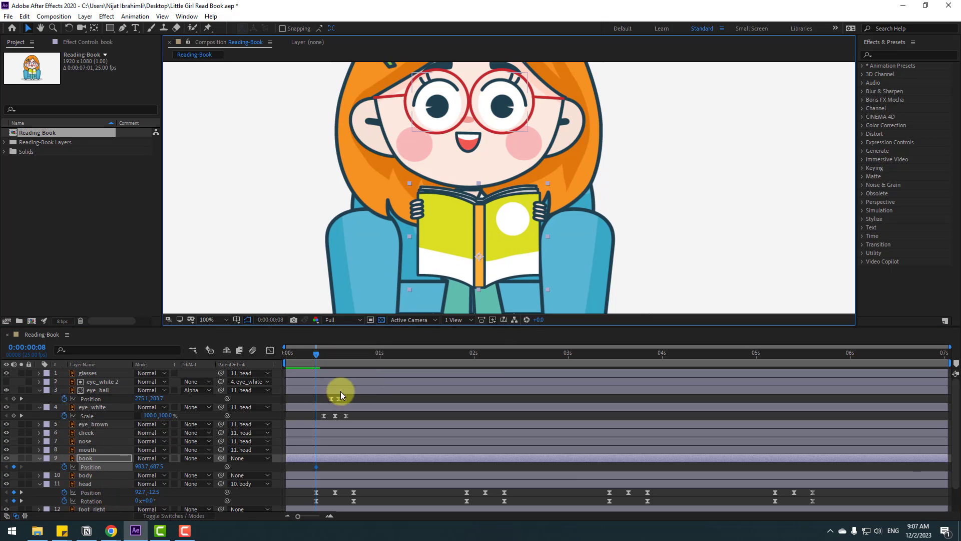
pyautogui.moveTo(325, 352); pyautogui.dragTo(350, 354)
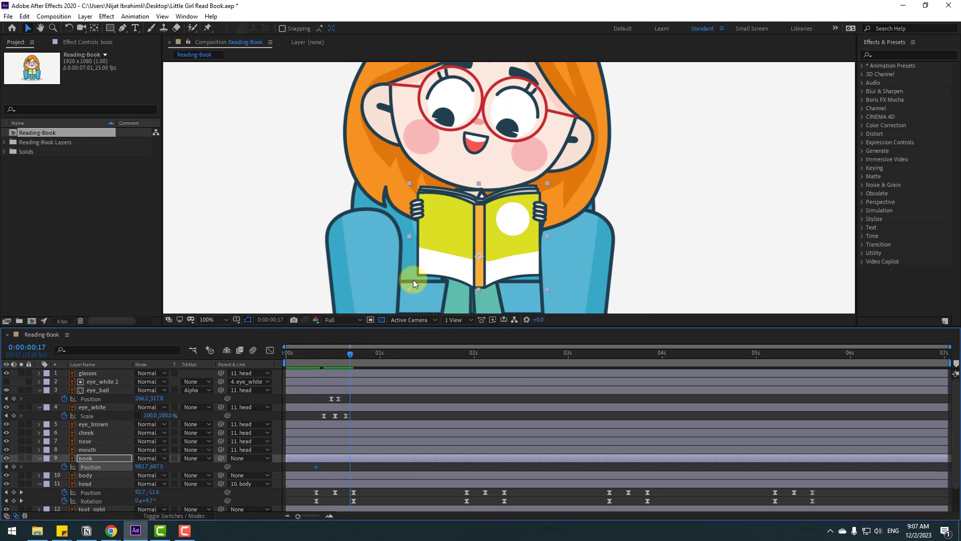
pyautogui.moveTo(444, 268); pyautogui.dragTo(436, 268)
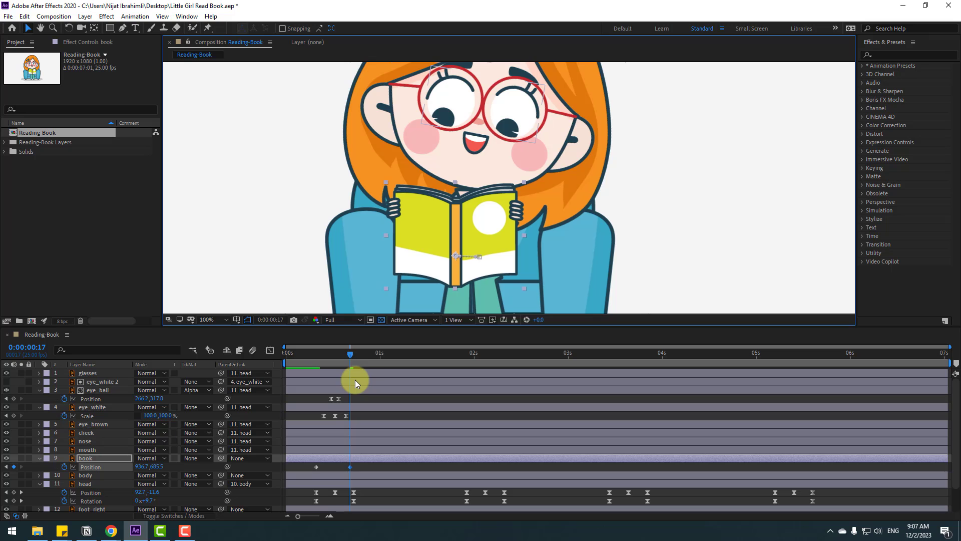
# - Keyframe the book's Rotation from 0° at 0:00:00:08 to 9° at 0:00:00:17
pyautogui.hotkey('shift', 'r')
pyautogui.moveTo(350, 354)
pyautogui.mouseDown()
pyautogui.moveTo(315, 357)
pyautogui.moveTo(351, 356)
pyautogui.mouseUp()
pyautogui.click(64, 475)
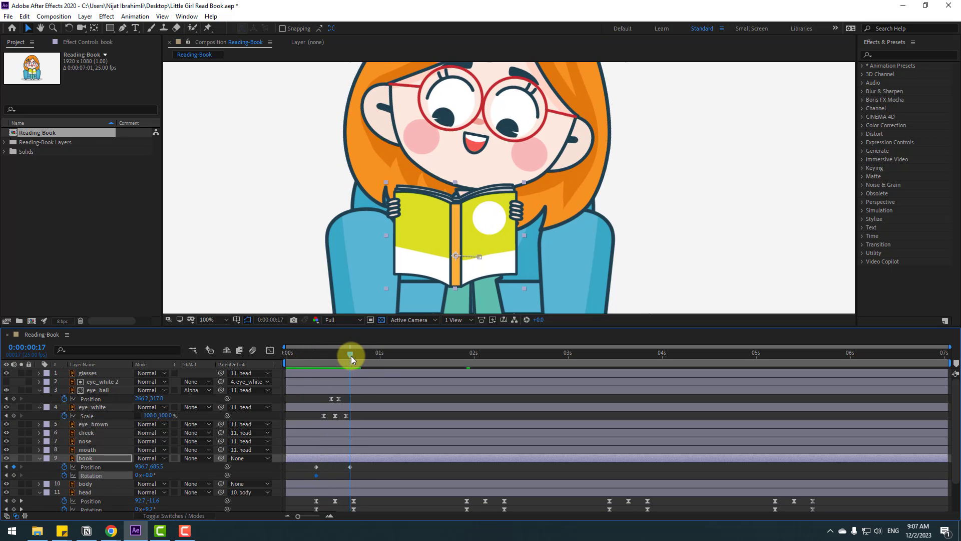
pyautogui.moveTo(150, 475); pyautogui.dragTo(154, 472)
# - Apply Easy Ease to the book's Position and Rotation keyframes and preview the movement
pyautogui.moveTo(359, 467); pyautogui.dragTo(315, 476)
pyautogui.rightClick(314, 475)
pyautogui.moveTo(357, 468)
pyautogui.click(488, 400)
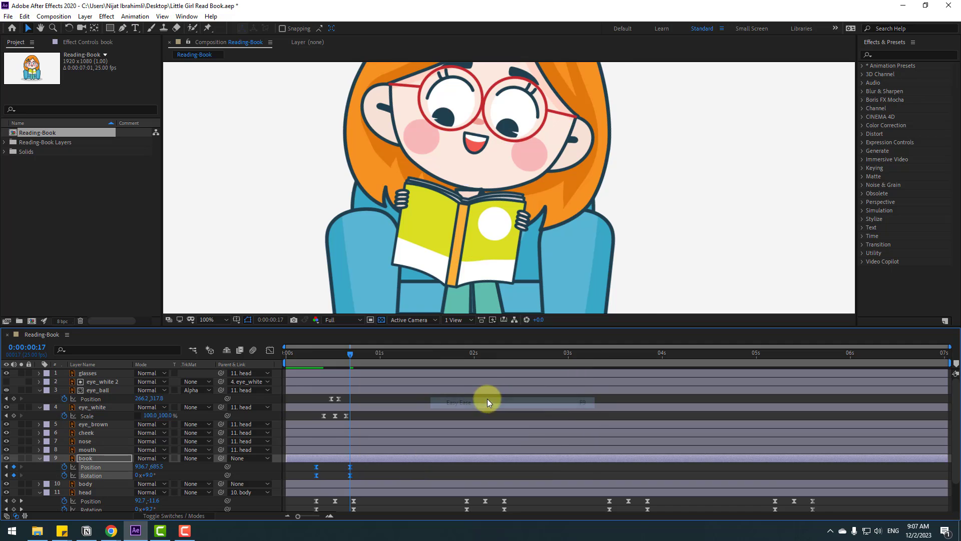
pyautogui.press('space')
pyautogui.scroll(-2, 428, 249)
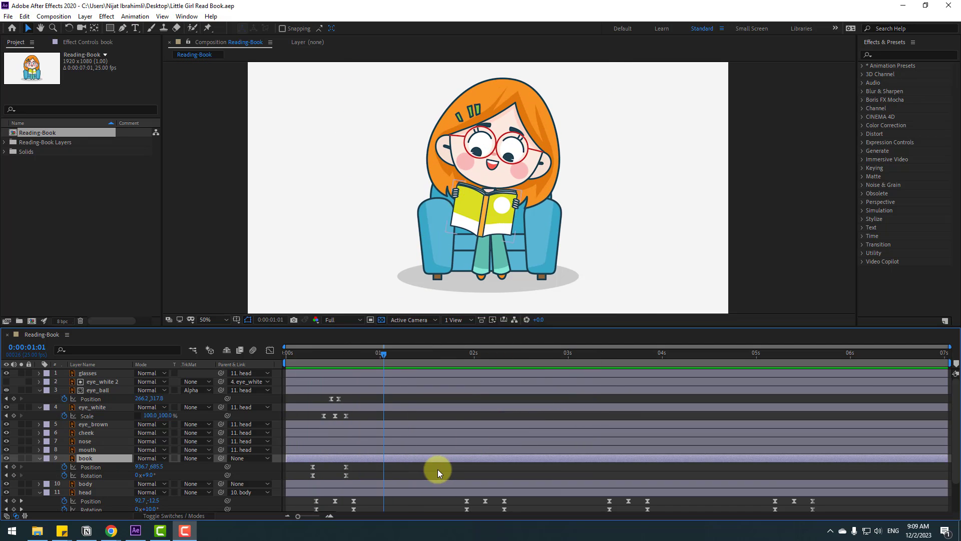
# - Move the eye_ball pupils slightly sideways to about 272.7, 317.1 at about 0:00:01:03 to start the reading motion
pyautogui.press('.')
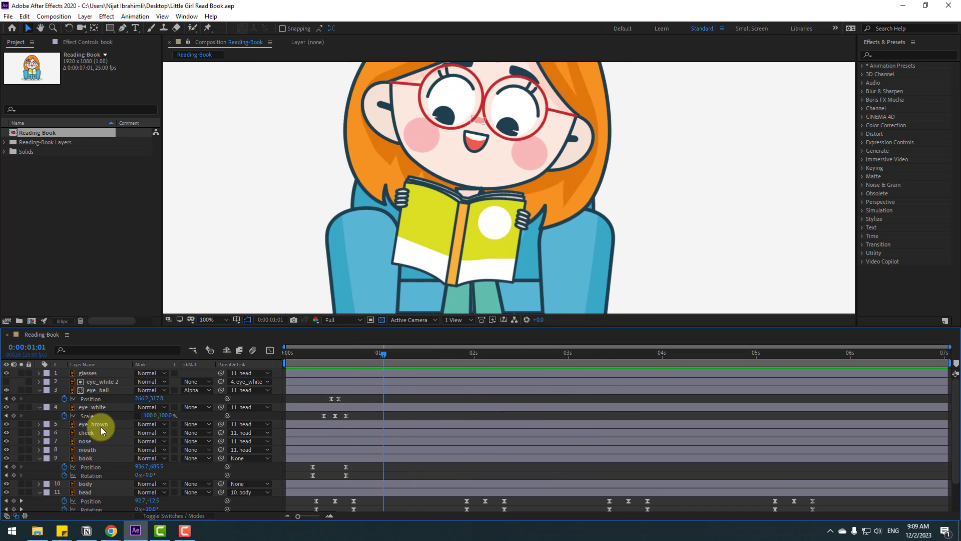
pyautogui.click(96, 392)
pyautogui.scroll(2, 468, 208)
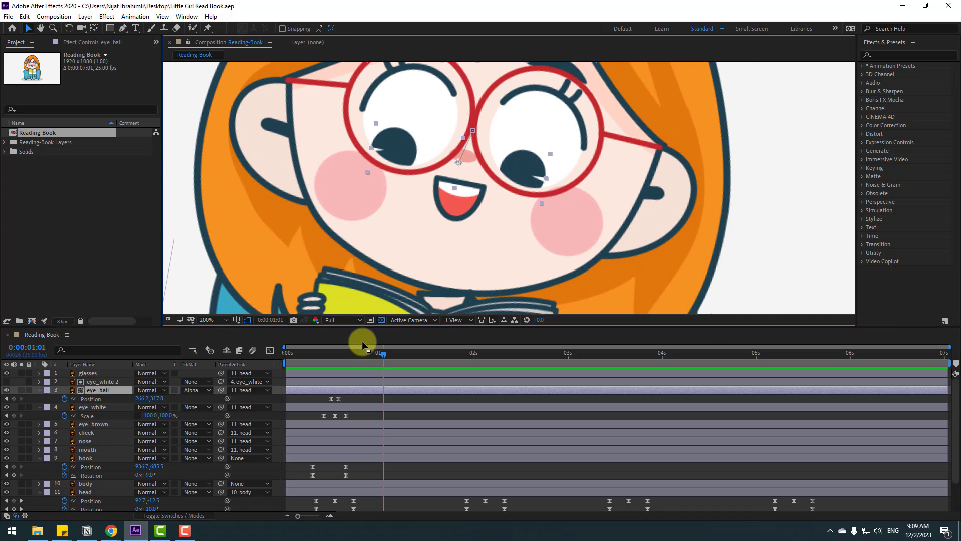
pyautogui.moveTo(364, 345); pyautogui.dragTo(403, 353)
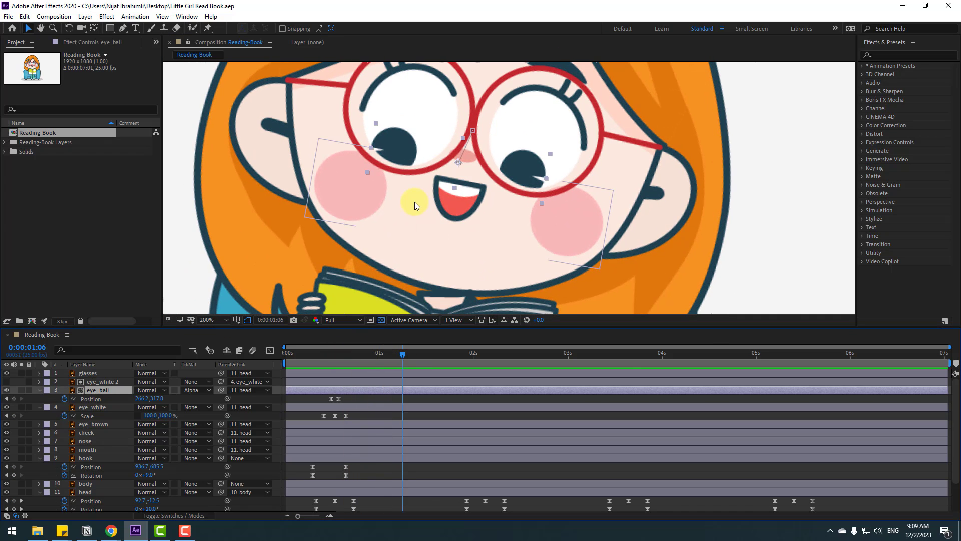
pyautogui.click(391, 354)
pyautogui.moveTo(389, 161); pyautogui.dragTo(397, 161)
# - Move the eye_ball pupils to about 265.1, 313.9 at 0:00:01:13 and about 271.1, 313.9 at 0:00:01:21, and preview
pyautogui.moveTo(398, 354); pyautogui.dragTo(432, 312)
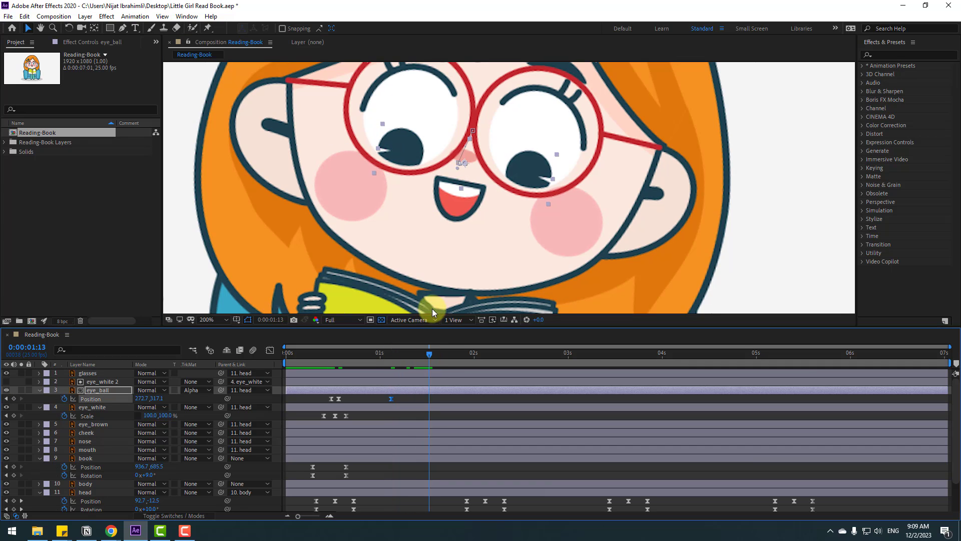
pyautogui.moveTo(402, 159); pyautogui.dragTo(394, 156)
pyautogui.click(429, 353)
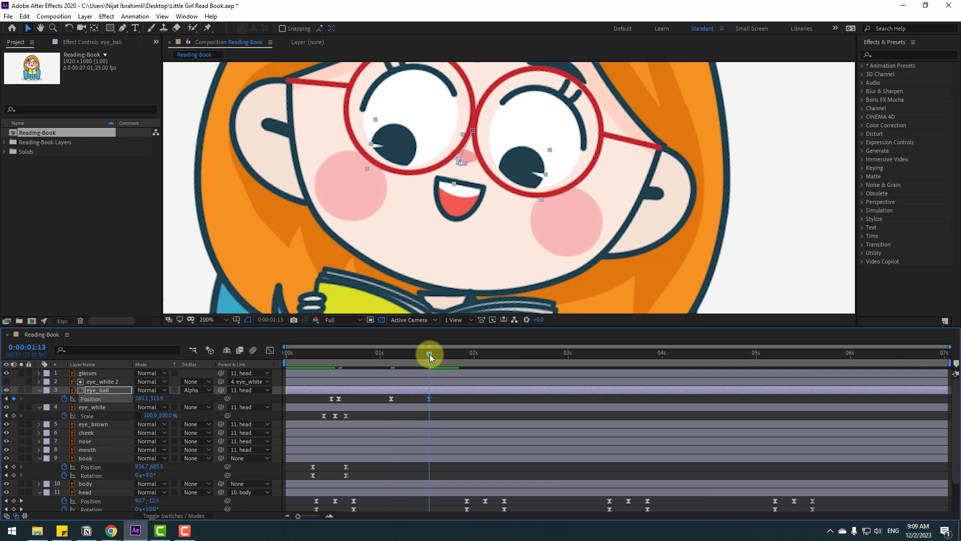
pyautogui.moveTo(430, 353); pyautogui.dragTo(459, 353)
pyautogui.moveTo(403, 159); pyautogui.dragTo(408, 162)
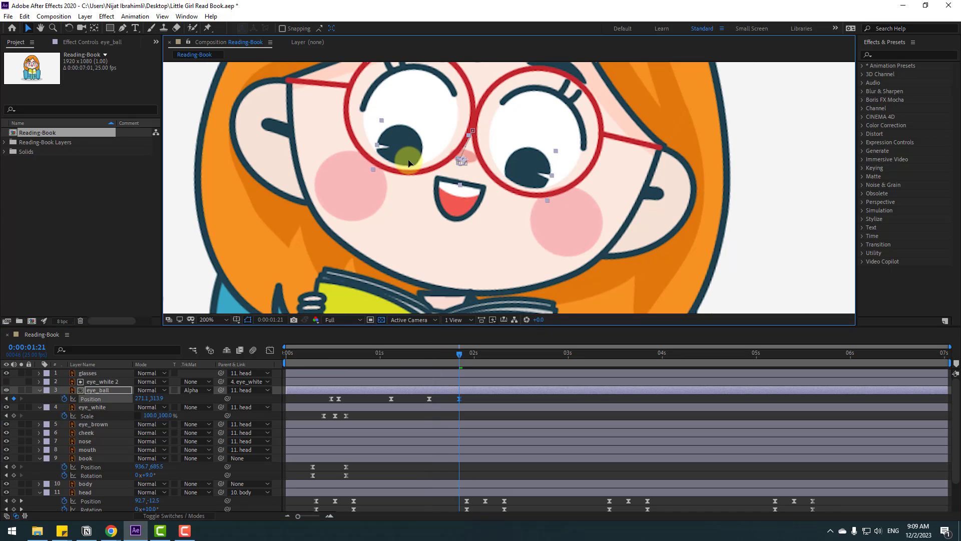
pyautogui.scroll(-2, 486, 197)
pyautogui.press('space')
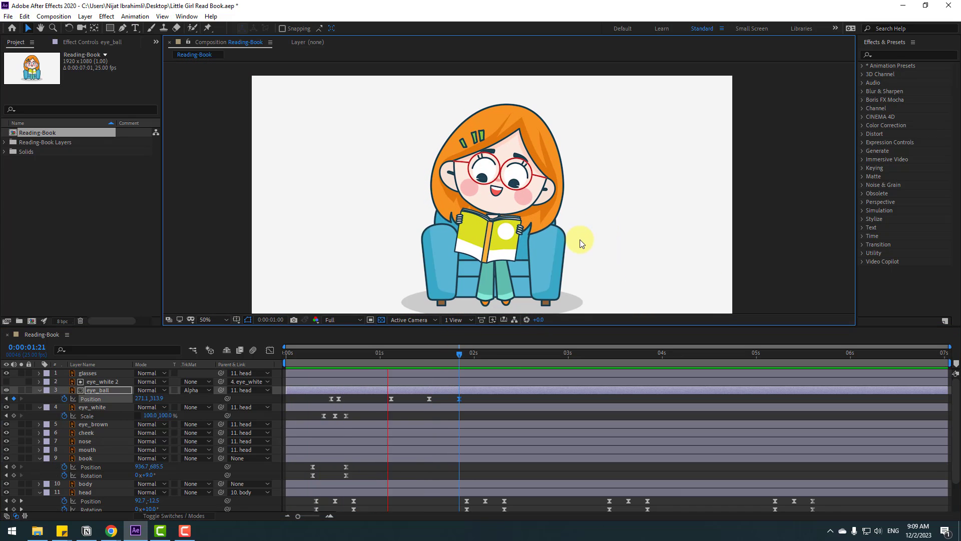
pyautogui.scroll(-2, 554, 225)
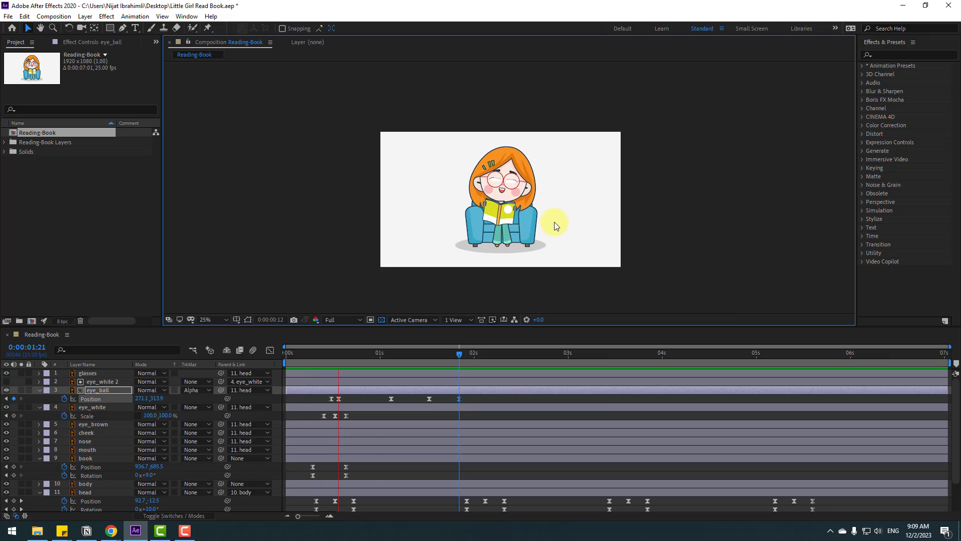
# - Copy the three eye_white Scale blink keyframes to 0:00:01:10 and preview the second blink
pyautogui.moveTo(353, 415); pyautogui.dragTo(316, 422)
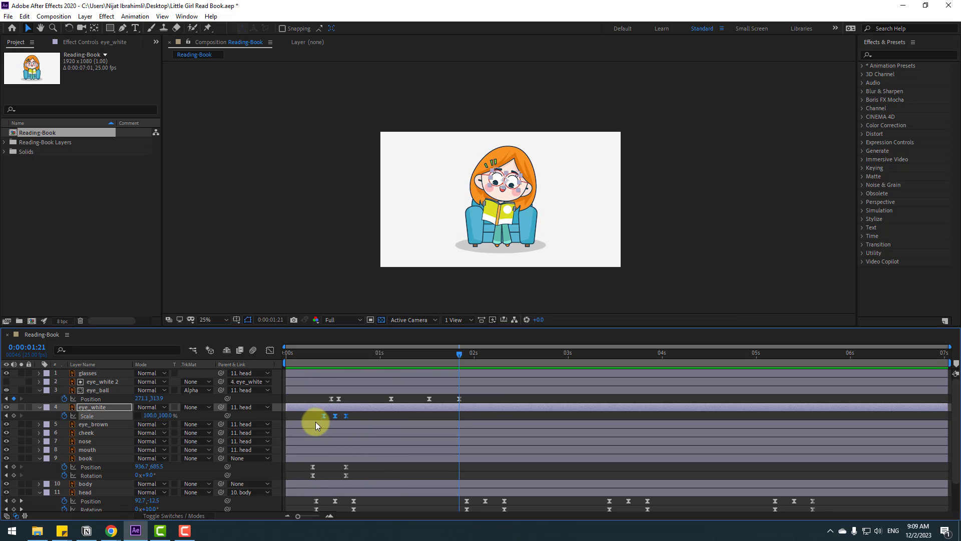
pyautogui.click(418, 357)
pyautogui.hotkey('ctrl', 'v')
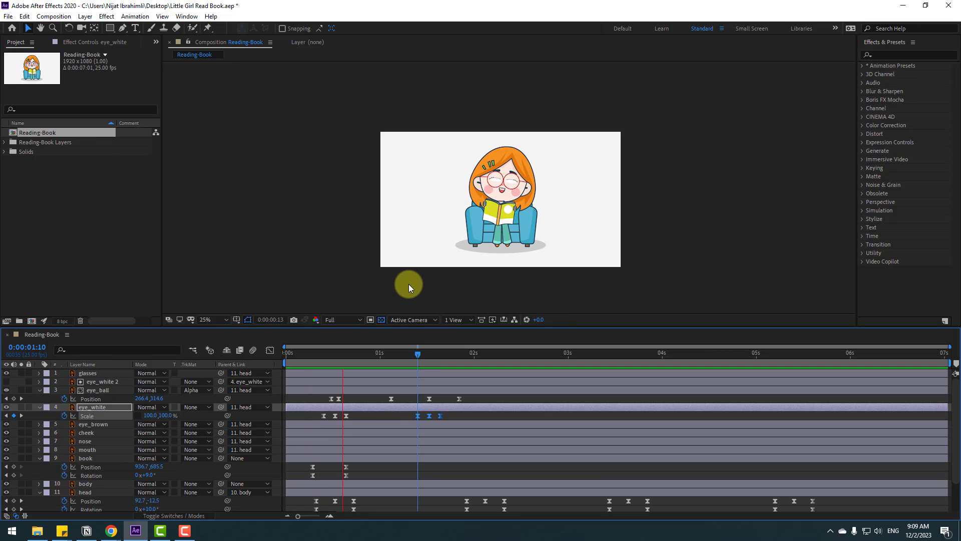
pyautogui.press('space')
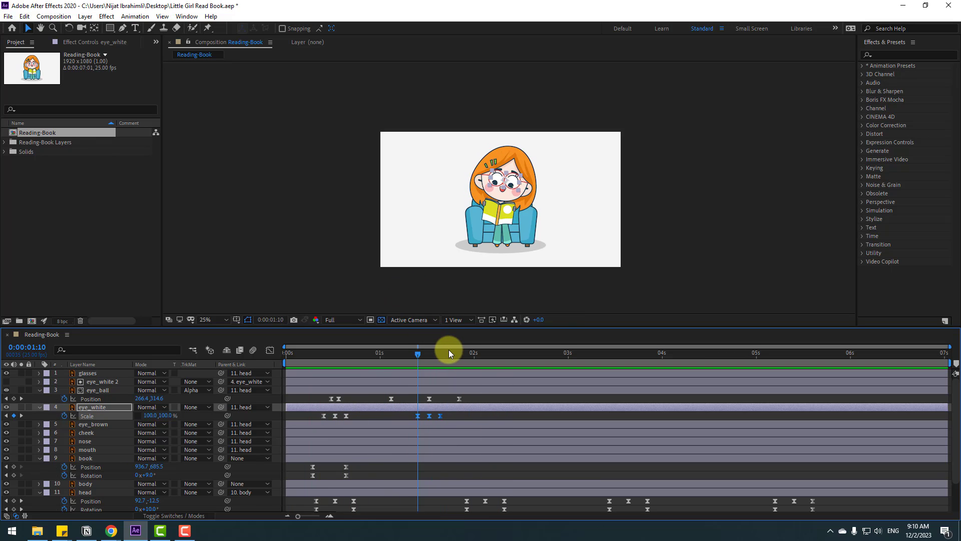
# - Hold the eye_ball Position with a keyframe at 0:00:02:00, and shift the pupils to about 292.9, 310.2 at 0:00:02:02
pyautogui.moveTo(448, 353); pyautogui.dragTo(473, 353)
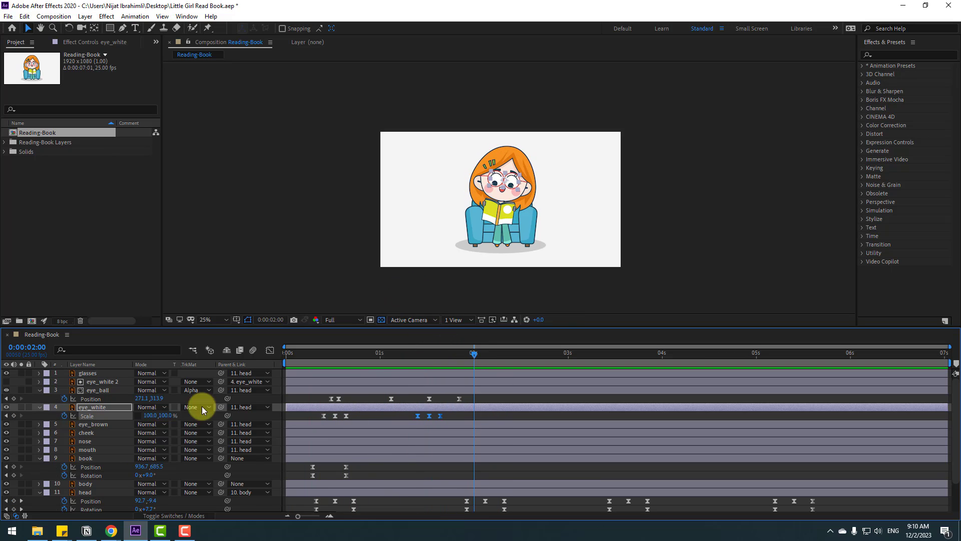
pyautogui.click(14, 398)
pyautogui.scroll(2, 443, 203)
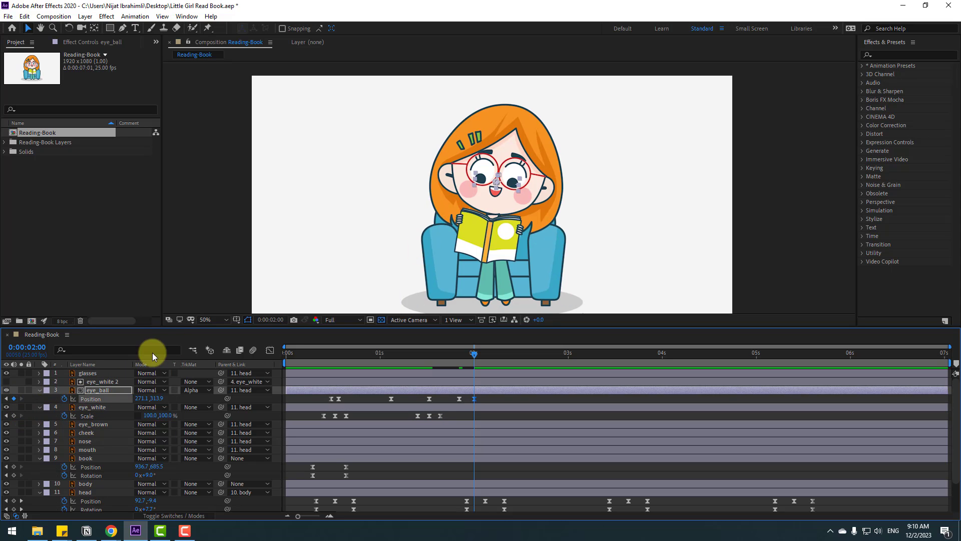
pyautogui.press('pagedown')
pyautogui.press('pagedown')
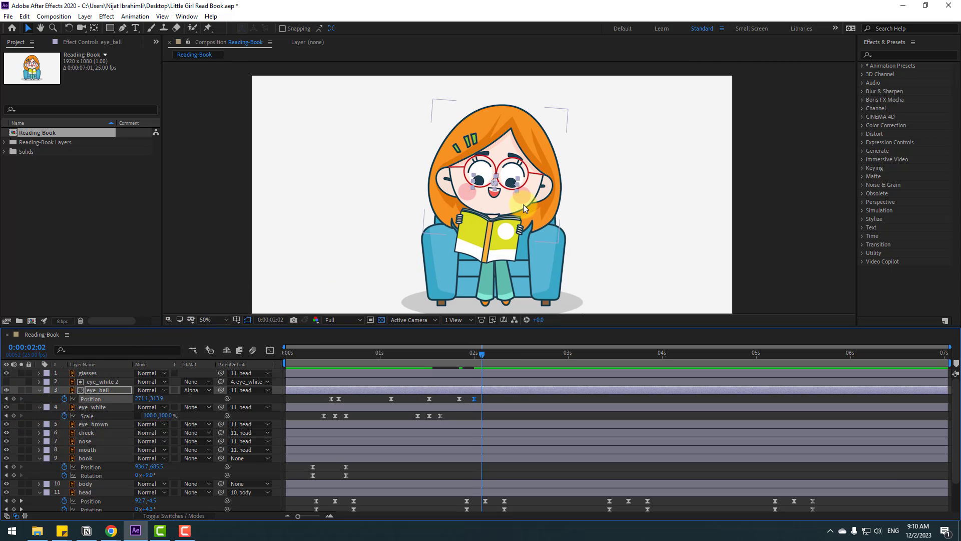
pyautogui.scroll(2, 463, 227)
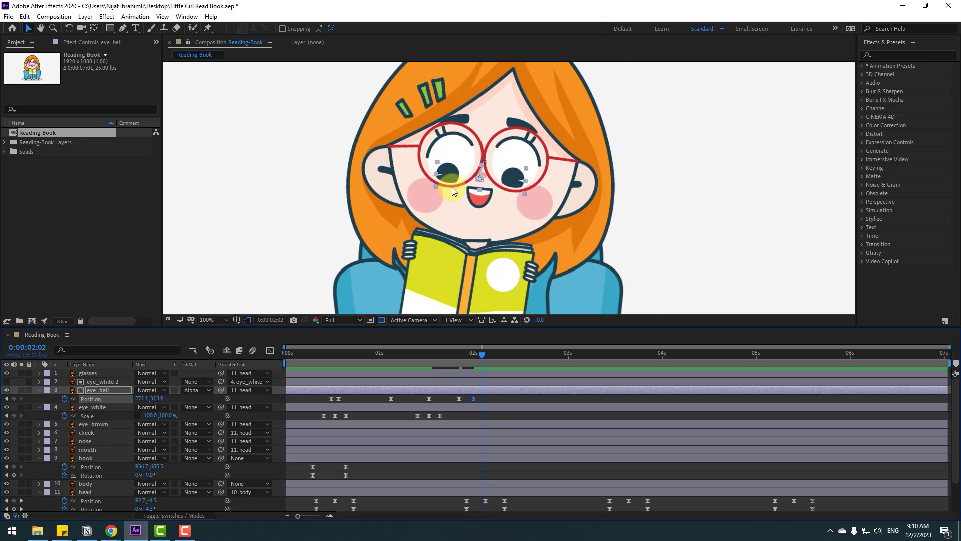
pyautogui.moveTo(452, 187); pyautogui.dragTo(461, 183)
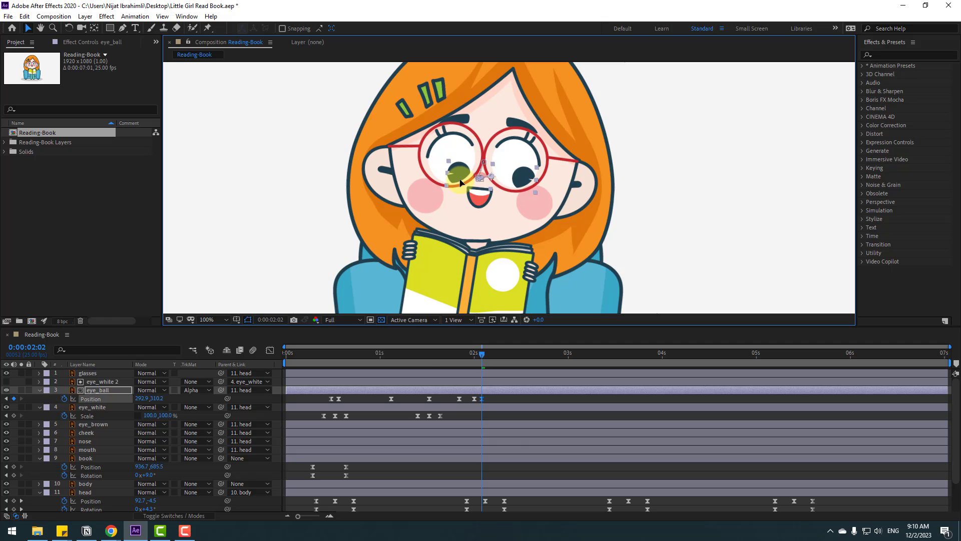
# - Copy the three eye_white blink Scale keyframes to 0:00:02:00 and move the last two eye_ball Position keyframes to start at 0:00:02:02
pyautogui.click(481, 398)
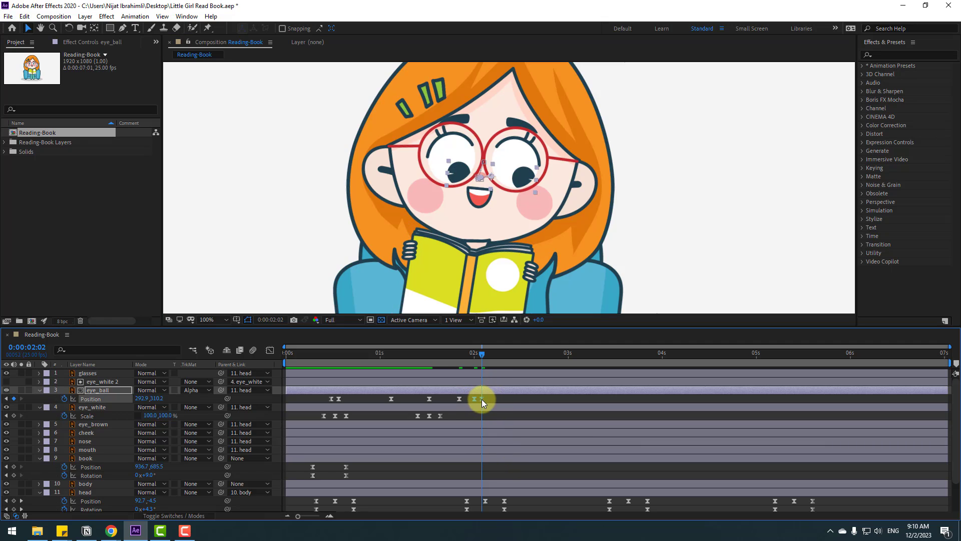
pyautogui.moveTo(482, 399); pyautogui.dragTo(413, 420)
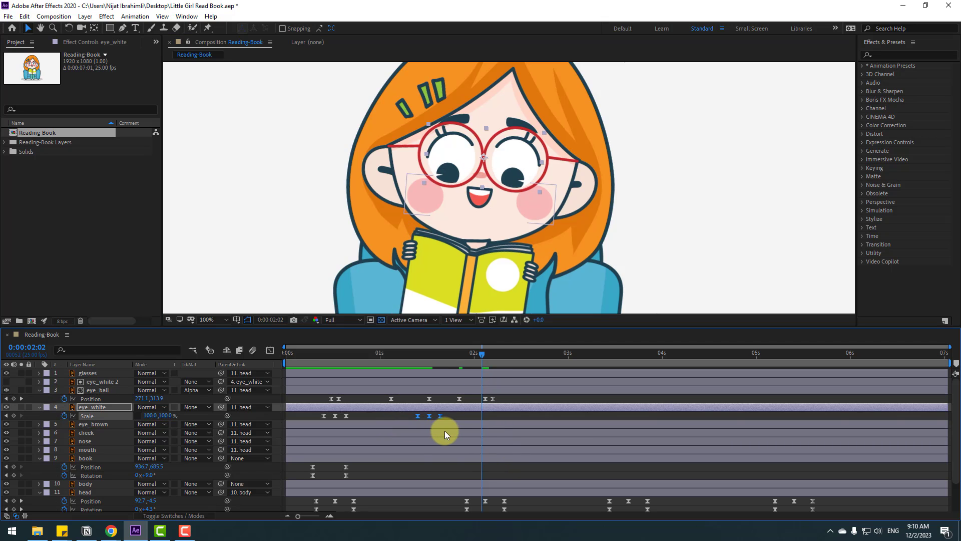
pyautogui.hotkey('ctrl', 'v')
pyautogui.moveTo(492, 416); pyautogui.dragTo(478, 401)
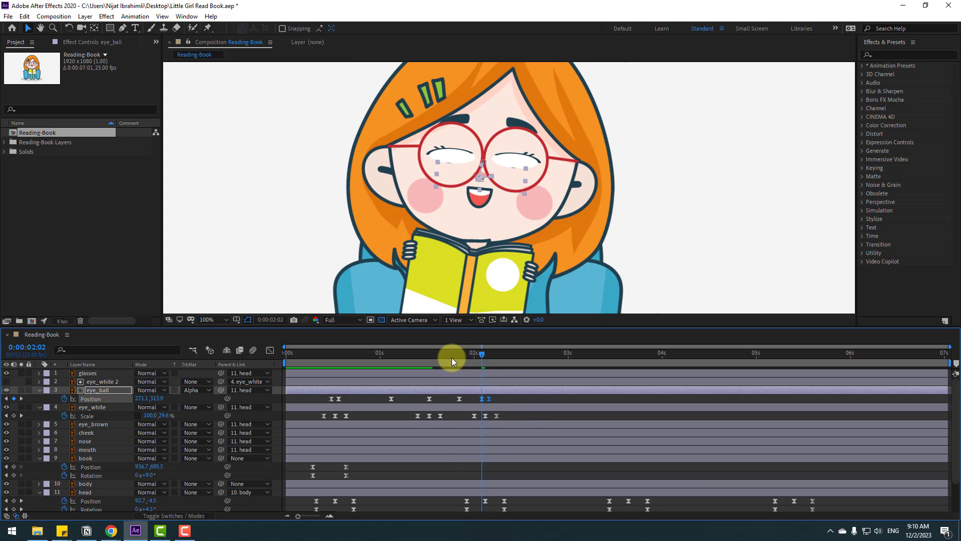
pyautogui.moveTo(451, 357)
pyautogui.mouseDown()
pyautogui.moveTo(506, 359)
pyautogui.moveTo(470, 362)
pyautogui.mouseUp()
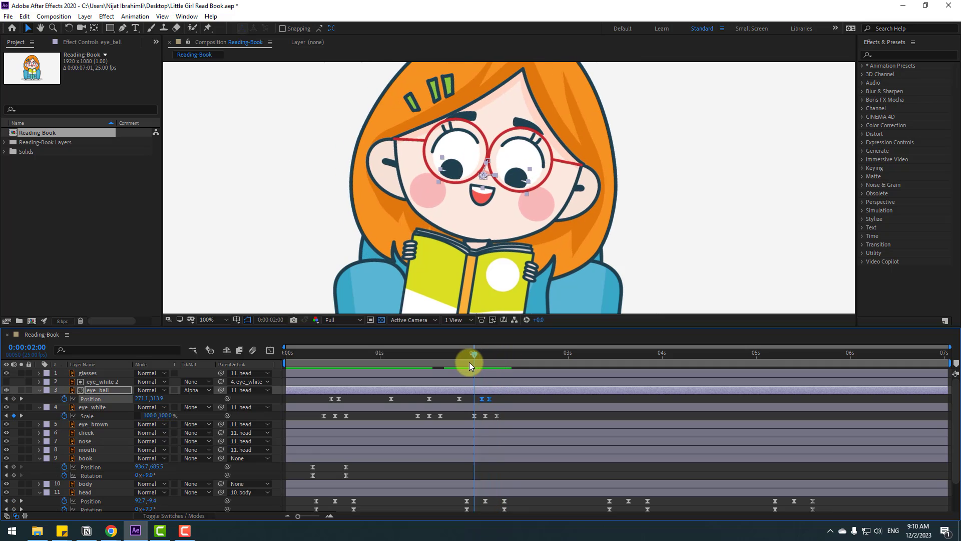
# - Hold the book's Position and Rotation at 0:00:01:24, change them to about 1007.7, 685.5 and -8° at 0:00:02:06, and preview
pyautogui.click(14, 466)
pyautogui.click(14, 475)
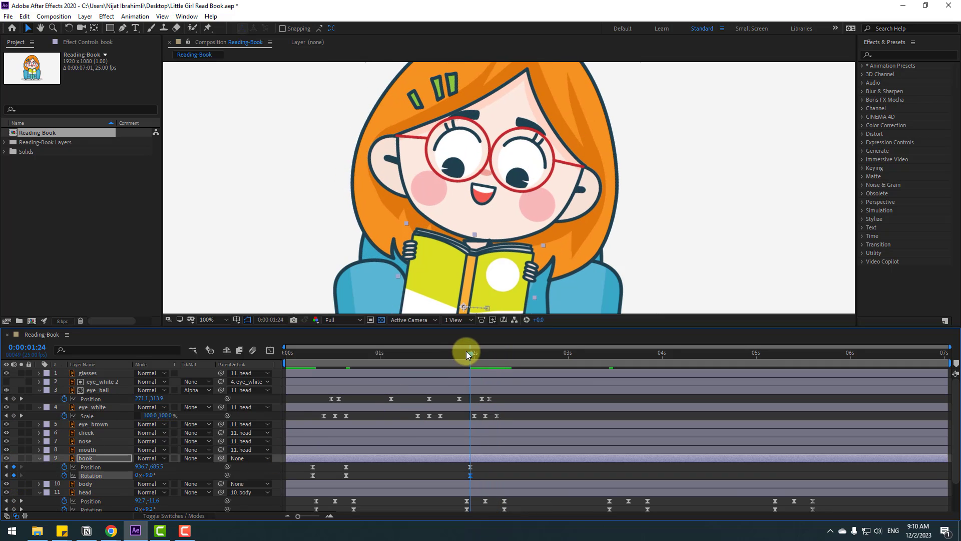
pyautogui.moveTo(466, 352); pyautogui.dragTo(497, 356)
pyautogui.click(525, 409)
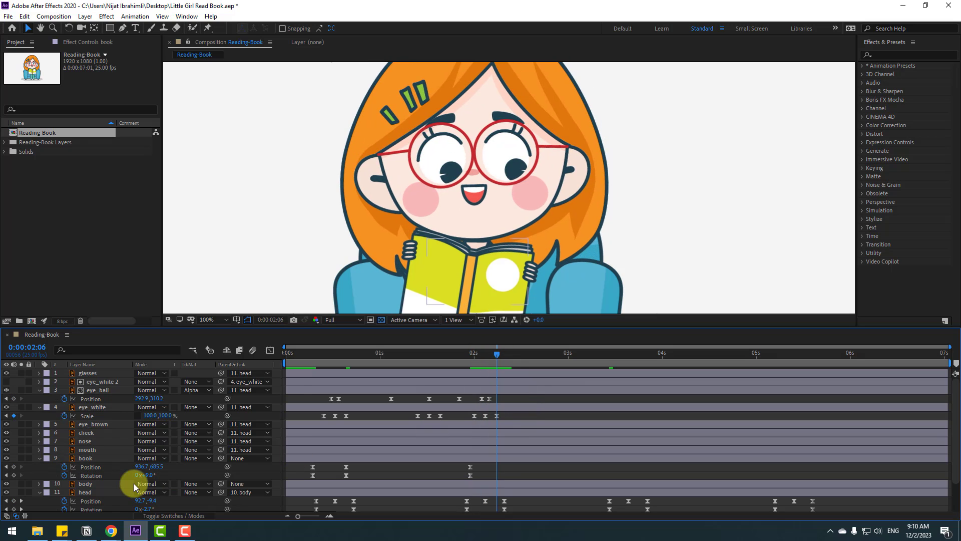
pyautogui.click(173, 458)
pyautogui.moveTo(143, 468)
pyautogui.mouseDown()
pyautogui.moveTo(184, 467)
pyautogui.moveTo(141, 477)
pyautogui.mouseUp()
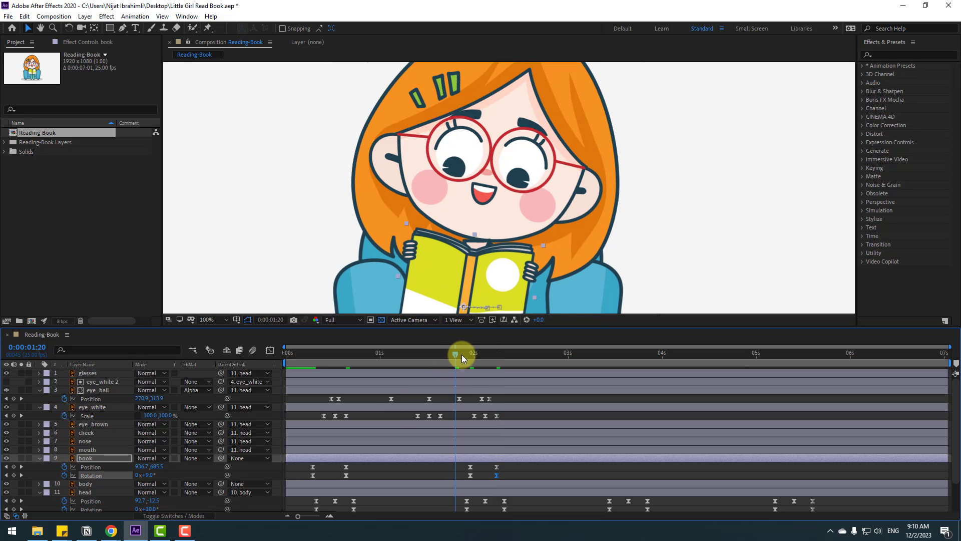
pyautogui.moveTo(462, 354)
pyautogui.mouseDown()
pyautogui.moveTo(509, 362)
pyautogui.moveTo(470, 359)
pyautogui.mouseUp()
pyautogui.scroll(-1, 432, 220)
pyautogui.press('space')
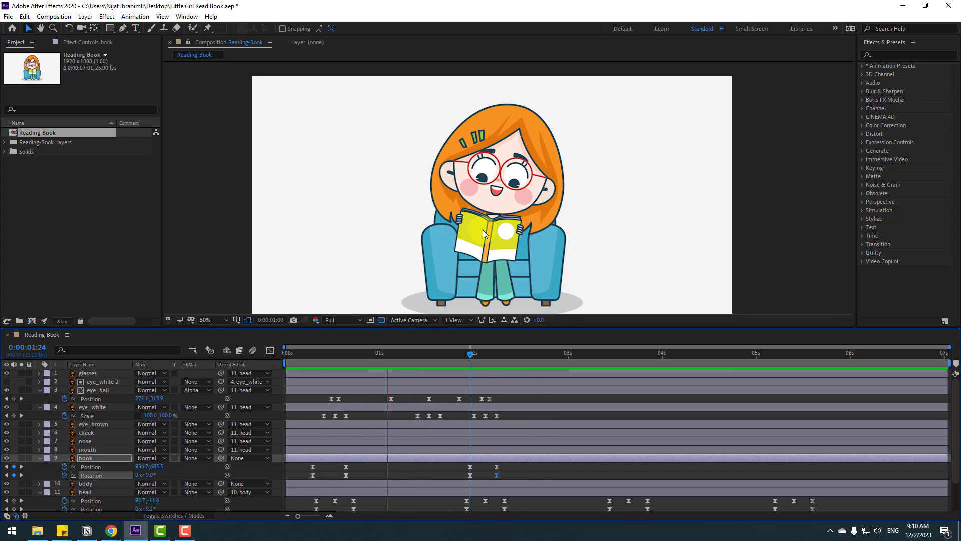
# - Hold the eye_ball Position with a keyframe at 0:00:02:11 and nudge the pupils slightly sideways at 0:00:02:17
pyautogui.click(491, 356)
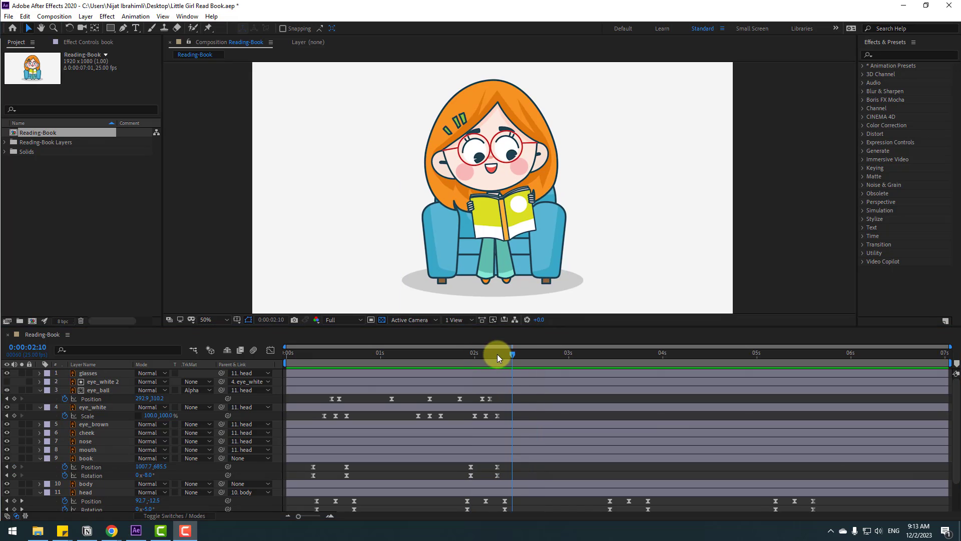
pyautogui.click(515, 354)
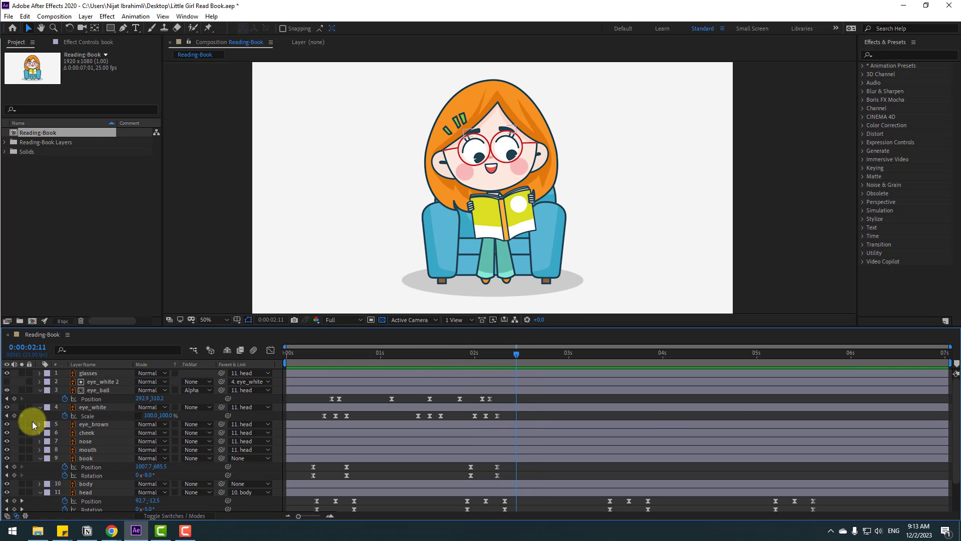
pyautogui.click(14, 398)
pyautogui.scroll(5, 550, 160)
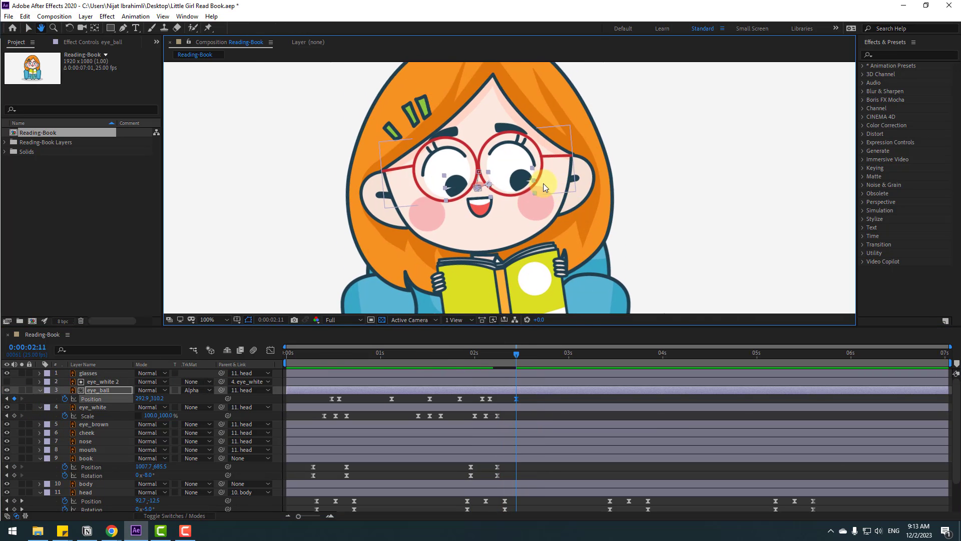
pyautogui.click(536, 354)
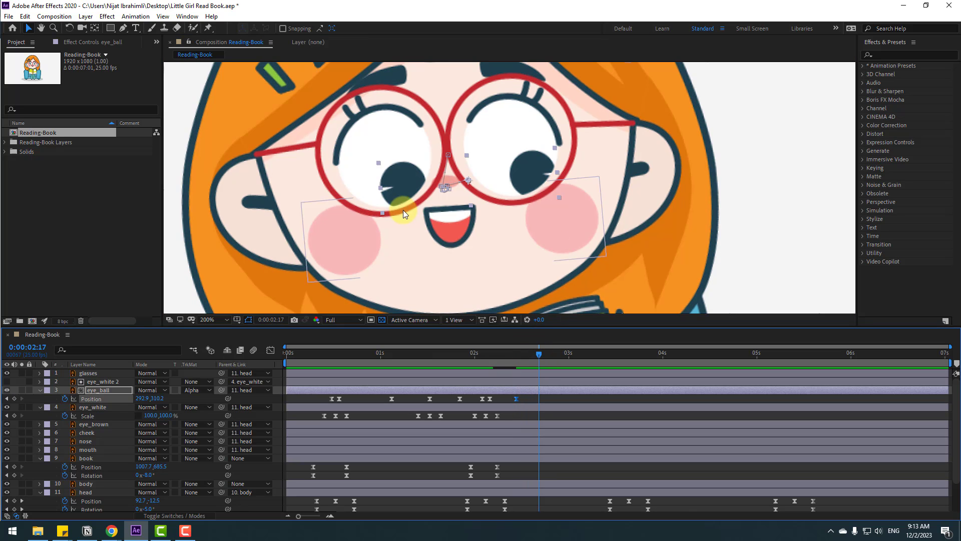
pyautogui.moveTo(401, 191)
pyautogui.mouseDown()
pyautogui.moveTo(393, 194)
pyautogui.moveTo(405, 178)
pyautogui.moveTo(395, 203)
pyautogui.mouseUp()
# - Continue the reading motion by shifting the pupils at about 0:00:02:23 and to about 289.3, 311.9 at 0:00:03:04
pyautogui.click(558, 354)
pyautogui.click(560, 354)
pyautogui.click(584, 354)
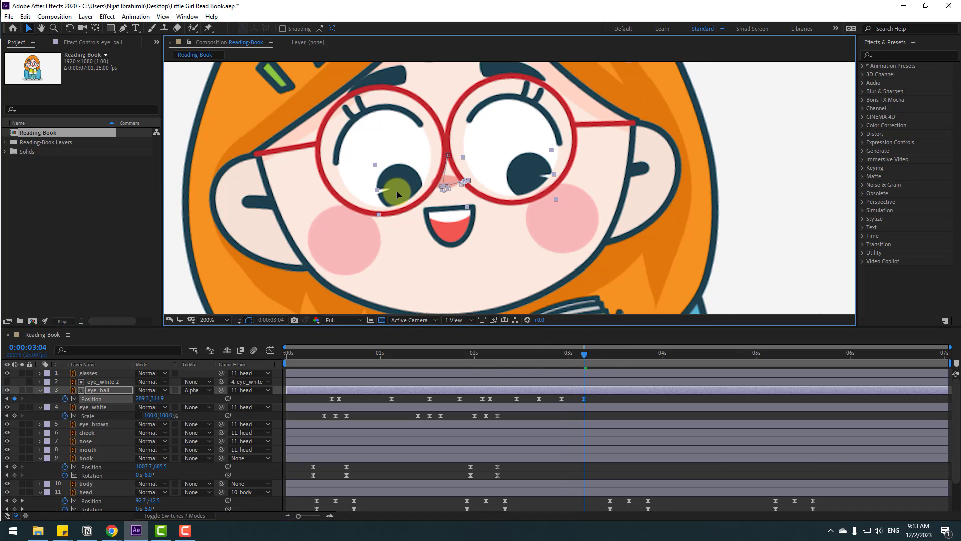
# - Hold the eye_ball Position at 0:00:03:13 and move the pupils up to about 280.5, 281.0 at 0:00:03:15
pyautogui.click(618, 354)
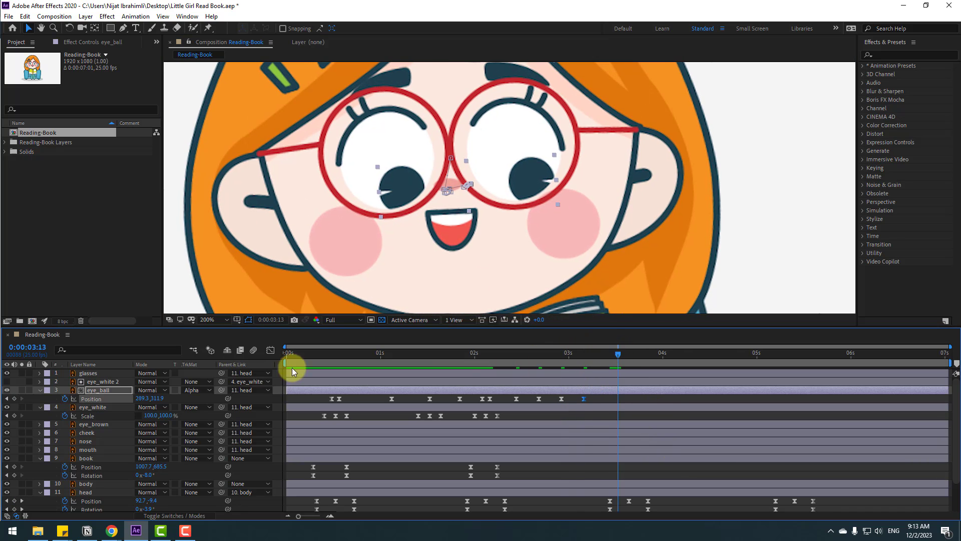
pyautogui.click(14, 398)
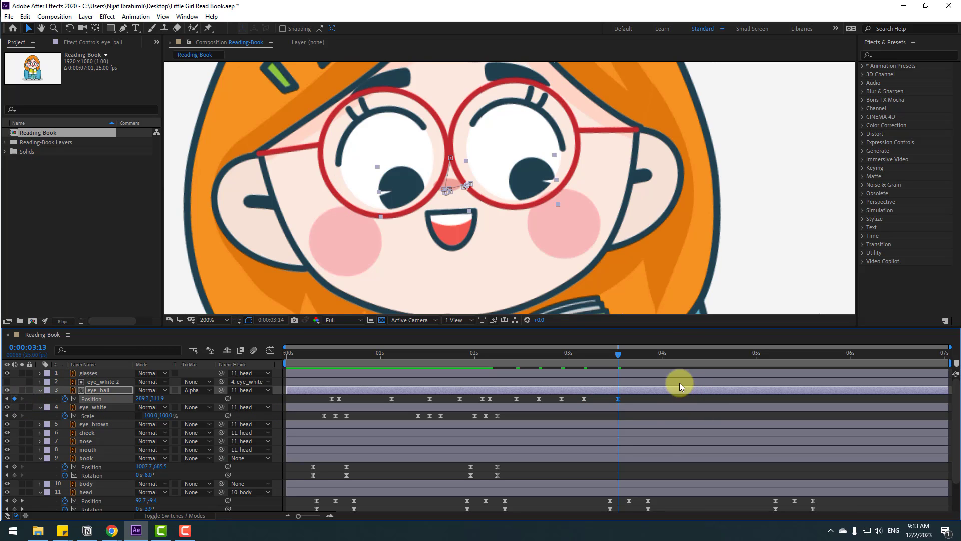
pyautogui.press('pagedown')
pyautogui.press('pagedown')
pyautogui.moveTo(433, 201); pyautogui.dragTo(397, 167)
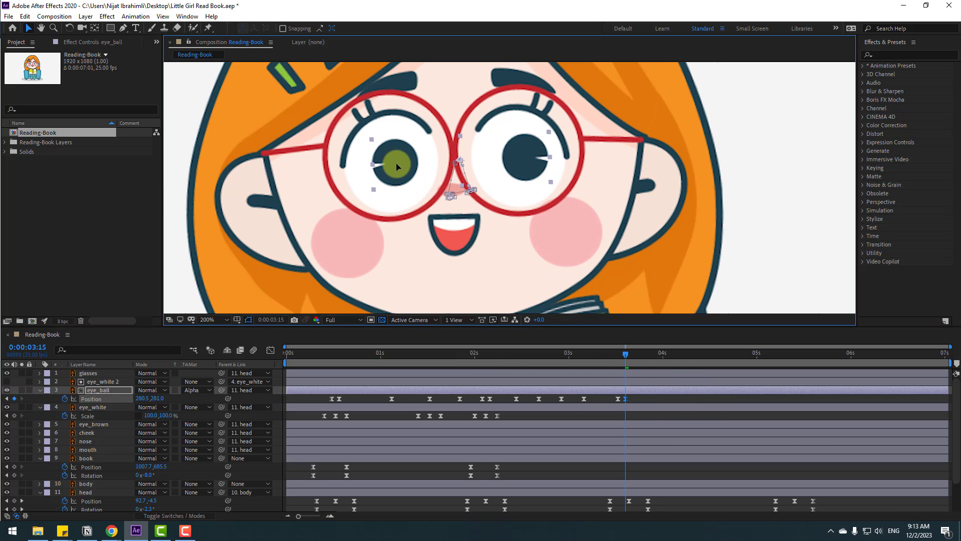
# - Copy the last three eye_white Scale blink keyframes to 0:00:02:18 and 0:00:03:11, and preview the animation with the whole composition in view
pyautogui.moveTo(502, 416); pyautogui.dragTo(457, 422)
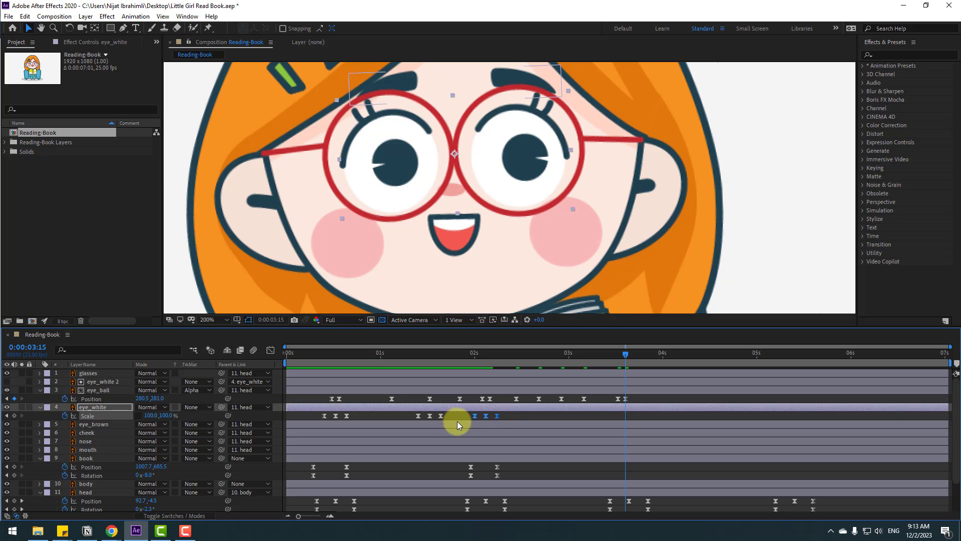
pyautogui.moveTo(527, 352); pyautogui.dragTo(542, 353)
pyautogui.hotkey('ctrl', 'v')
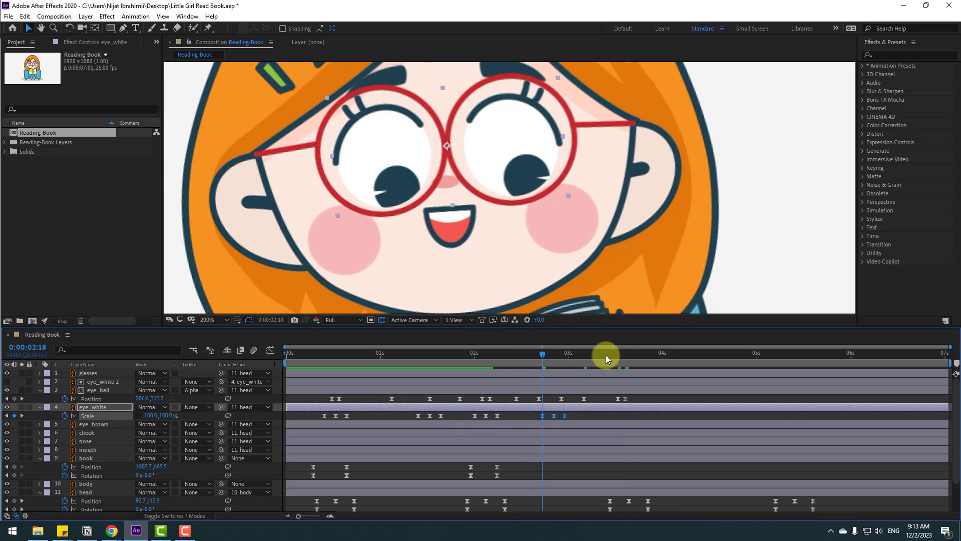
pyautogui.click(607, 352)
pyautogui.hotkey('ctrl', 'v')
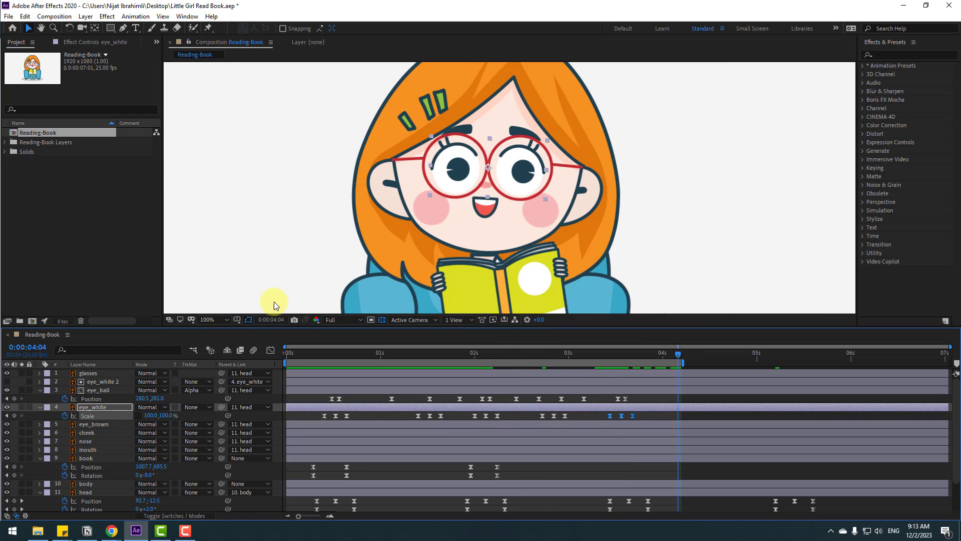
pyautogui.click(222, 319)
pyautogui.click(225, 340)
pyautogui.press('space')
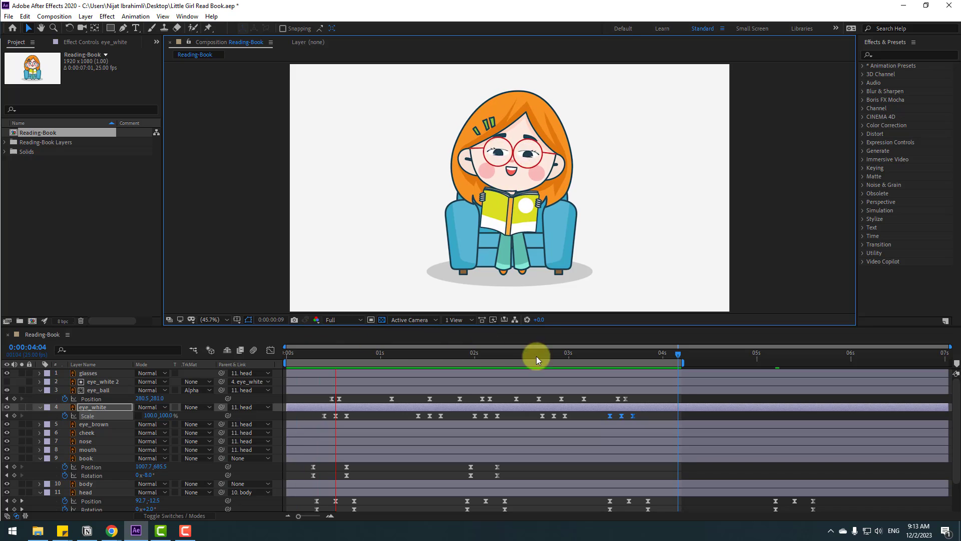
# - Keyframe the eye_brown Position at 0:00:00:08 and lower the eyebrows to about 278.8, 212.8 at 0:00:00:13
pyautogui.click(478, 353)
pyautogui.click(93, 424)
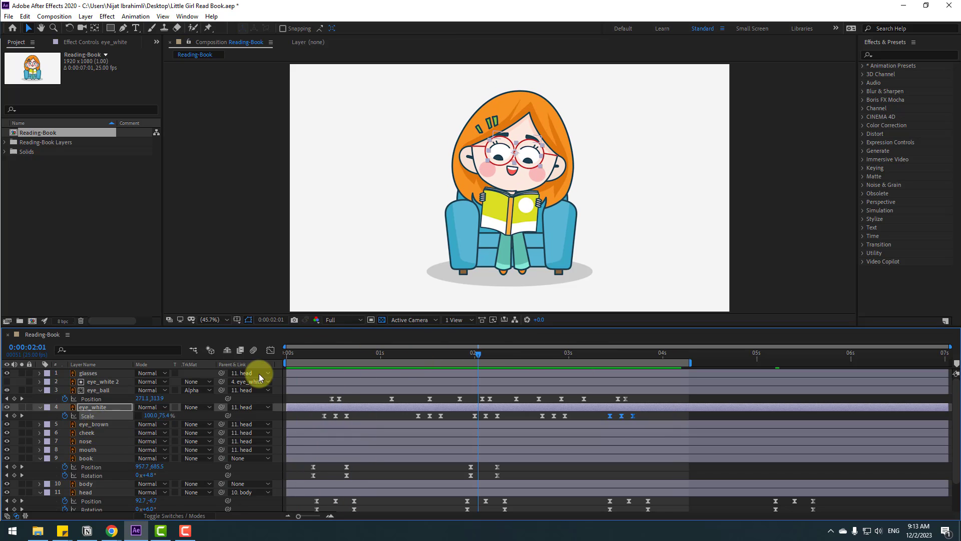
pyautogui.scroll(3, 451, 160)
pyautogui.scroll(2, 446, 248)
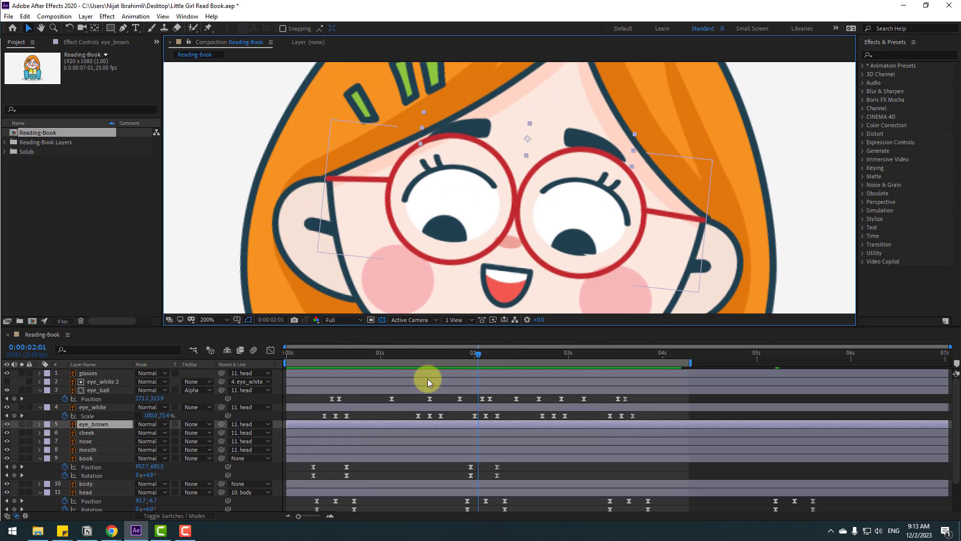
pyautogui.moveTo(408, 352); pyautogui.dragTo(320, 354)
pyautogui.scroll(-2, 404, 264)
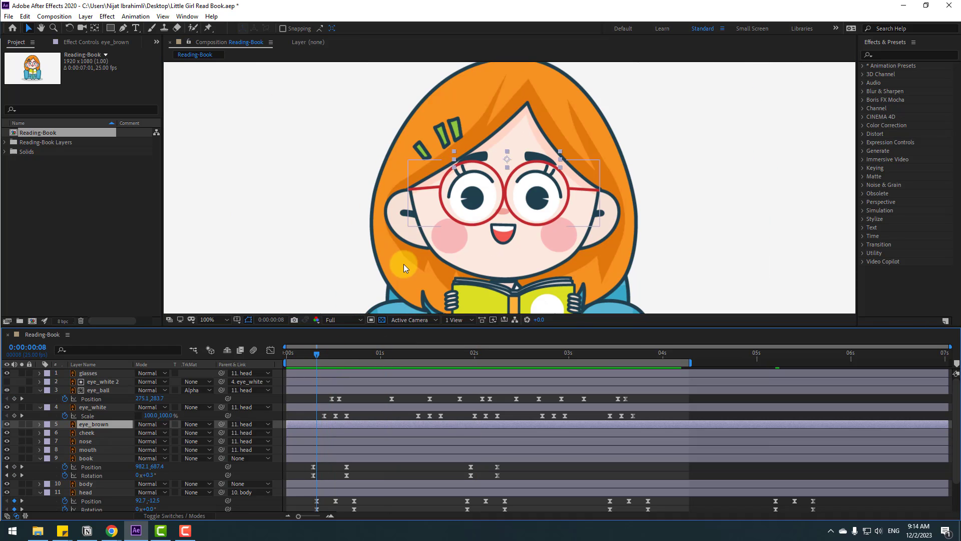
pyautogui.press('pageup')
pyautogui.press('p')
pyautogui.hotkey('alt', 'shift', 'p')
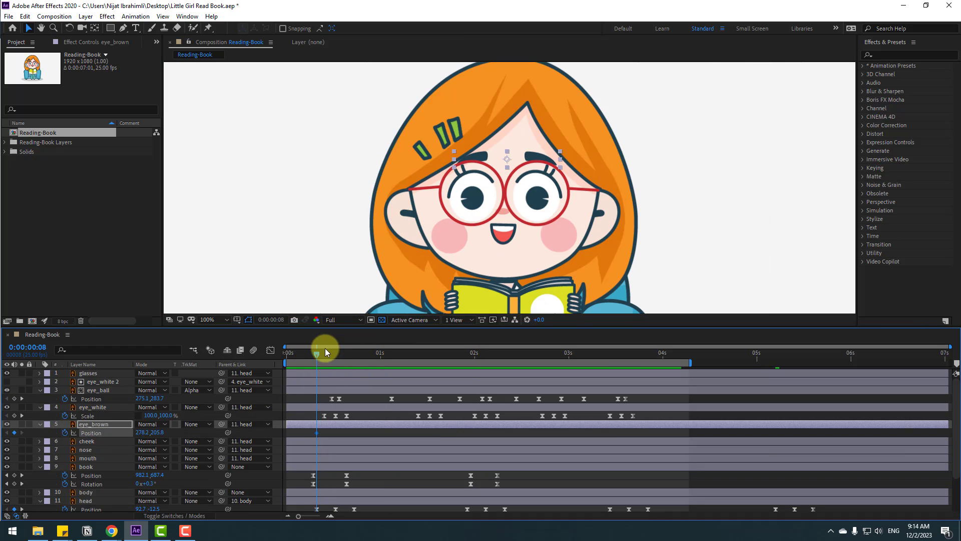
pyautogui.moveTo(323, 354); pyautogui.dragTo(335, 353)
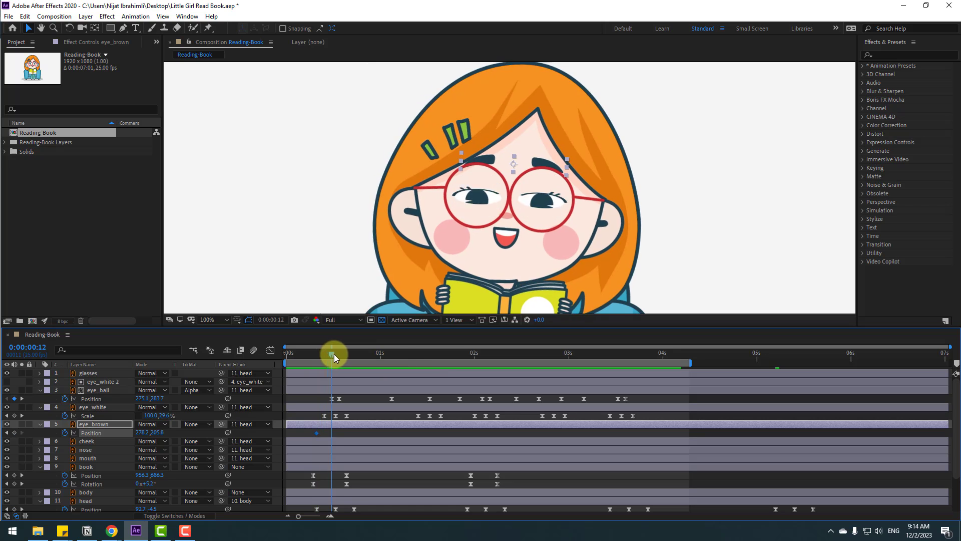
pyautogui.moveTo(486, 160); pyautogui.dragTo(486, 172)
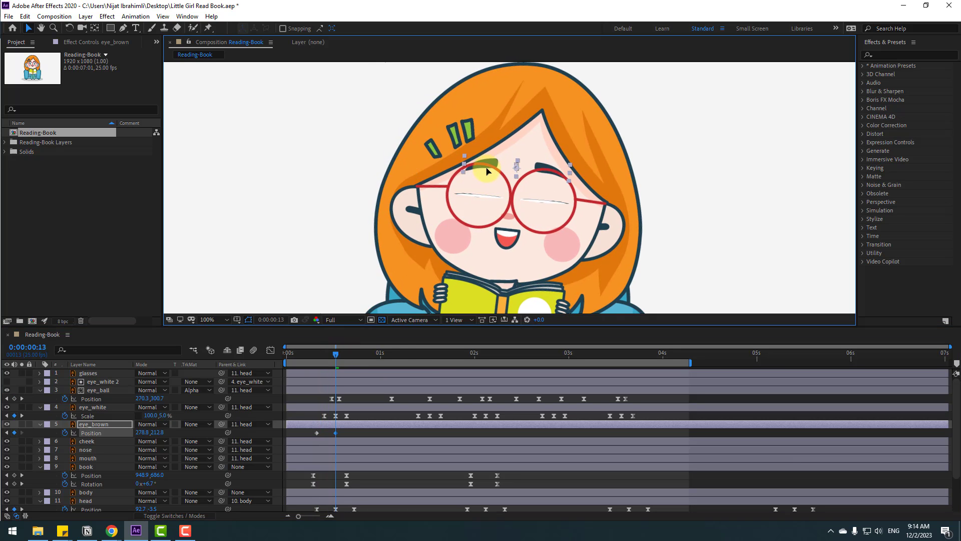
# - Hold the eye_brown Position just before the second blink's midpoint and raise the eyebrows to about 280.9, 200.0 at 0:00:01:13
pyautogui.moveTo(335, 354); pyautogui.dragTo(429, 354)
pyautogui.click(486, 171)
pyautogui.click(14, 433)
pyautogui.moveTo(499, 164); pyautogui.dragTo(500, 156)
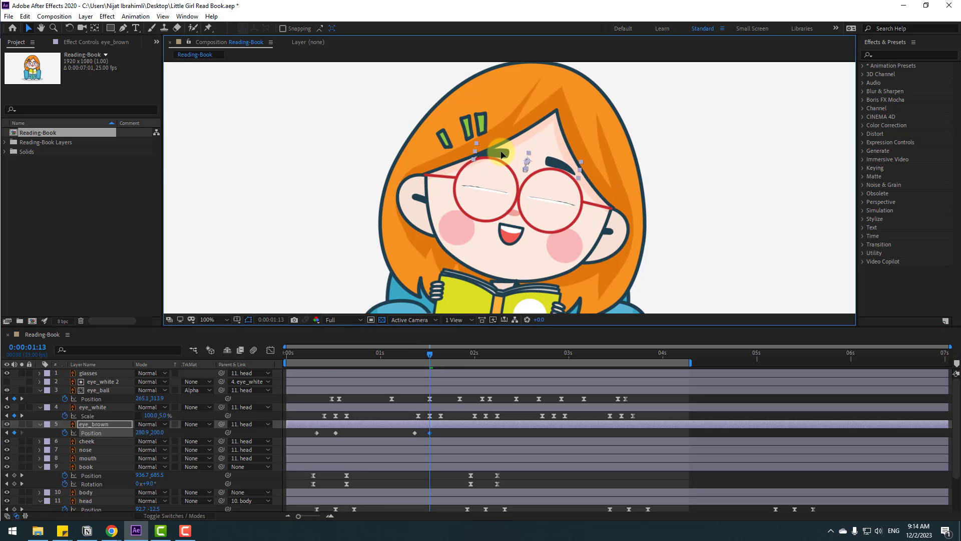
# - Hold the eye_brown Position at 0:00:01:24 and lower the eyebrows to about 281.6, 215.0 at about 0:00:02:03
pyautogui.click(407, 355)
pyautogui.moveTo(414, 354); pyautogui.dragTo(472, 369)
pyautogui.click(14, 432)
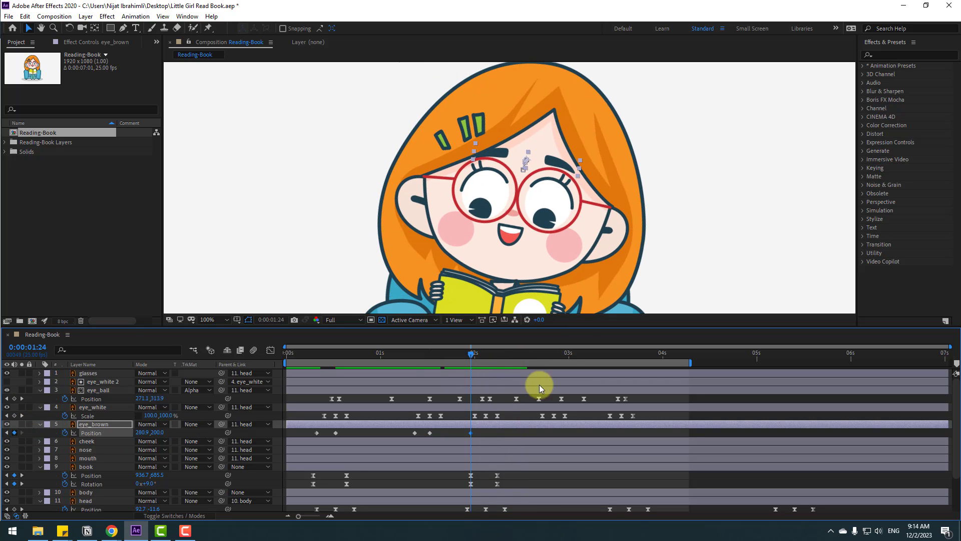
pyautogui.click(485, 354)
pyautogui.moveTo(473, 161); pyautogui.dragTo(473, 168)
# - Hold the eye_brown Position at 0:00:02:18 and raise the eyebrows to about 285.6, 192.3 at 0:00:02:22
pyautogui.moveTo(467, 352); pyautogui.dragTo(542, 355)
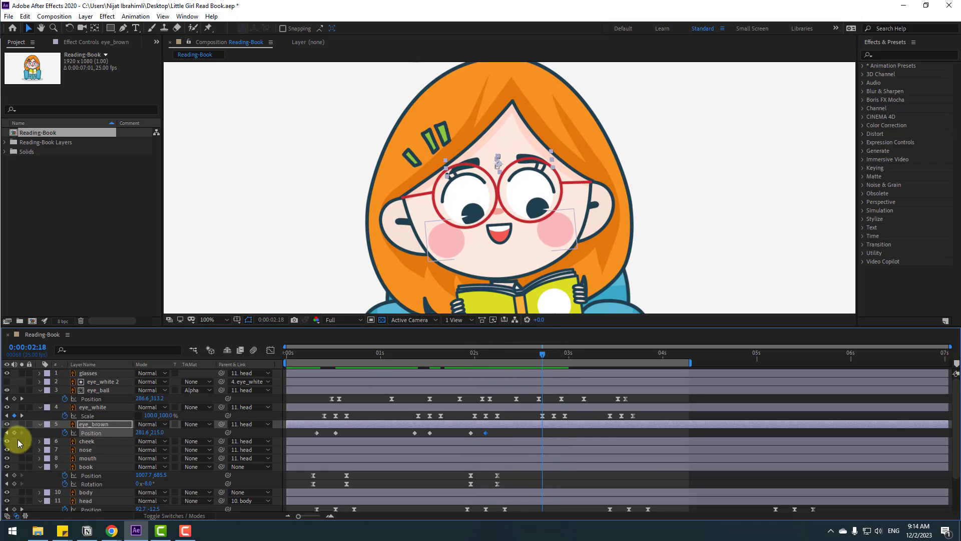
pyautogui.click(14, 433)
pyautogui.press('pagedown')
pyautogui.press('pagedown')
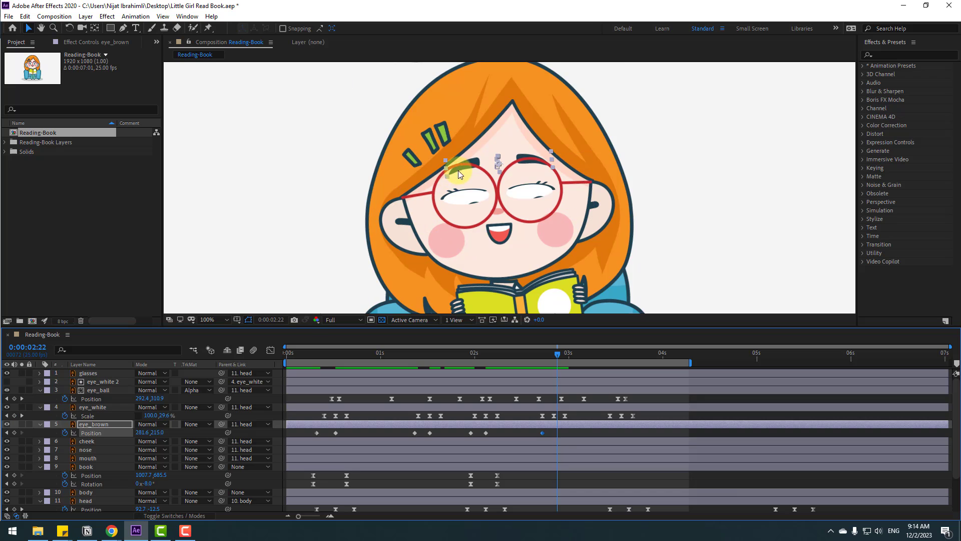
pyautogui.moveTo(458, 170); pyautogui.dragTo(459, 159)
# - Hold the eye_brown Position at 0:00:03:11 and lower the eyebrows to about 285.1, 209.3 at 0:00:03:16
pyautogui.moveTo(587, 356); pyautogui.dragTo(610, 356)
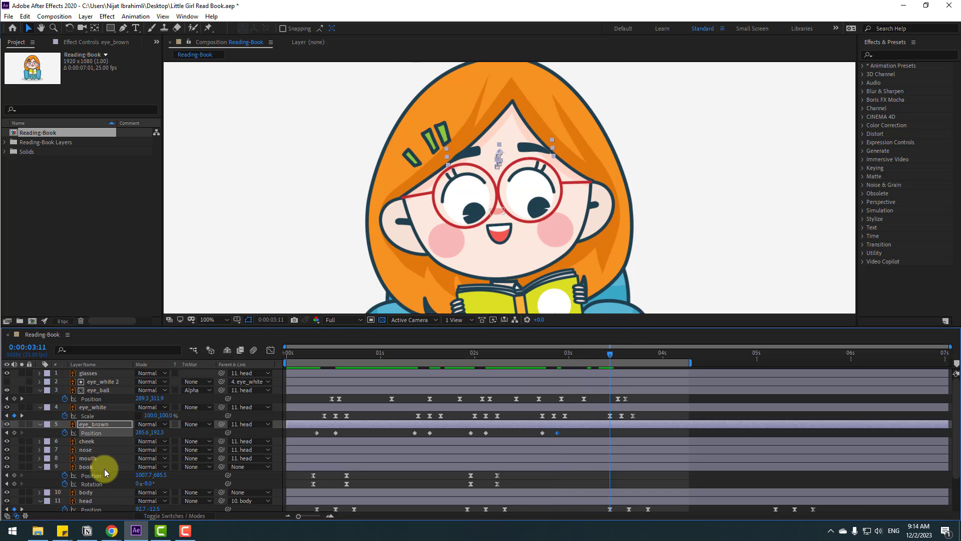
pyautogui.click(14, 433)
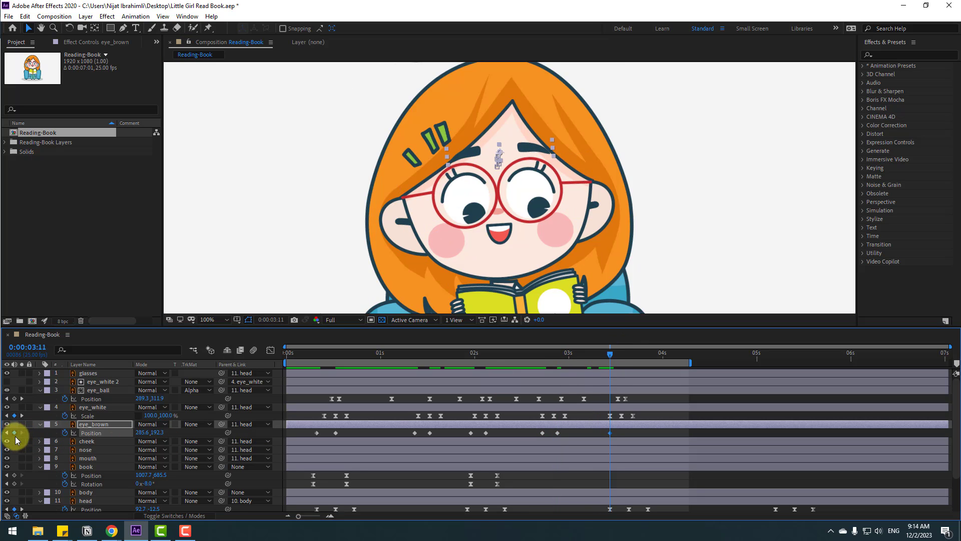
pyautogui.moveTo(599, 358); pyautogui.dragTo(624, 362)
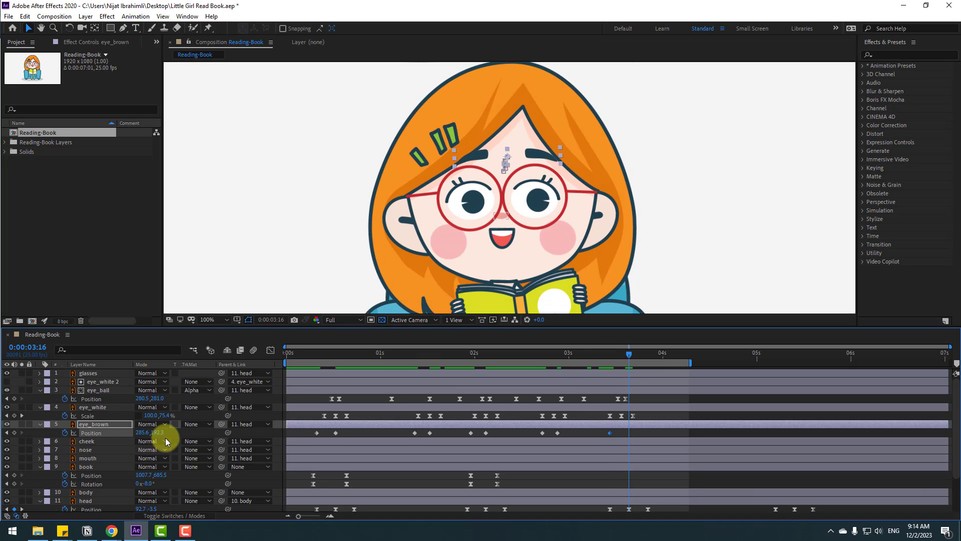
pyautogui.moveTo(470, 158); pyautogui.dragTo(470, 169)
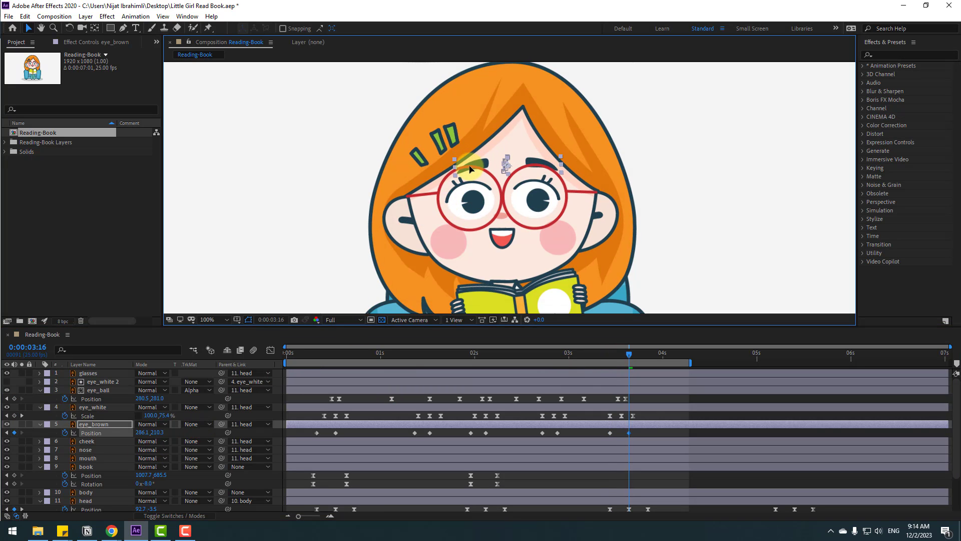
# - Apply Easy Ease to all of the eye_brown layer's Position keyframes
pyautogui.moveTo(644, 428); pyautogui.dragTo(314, 434)
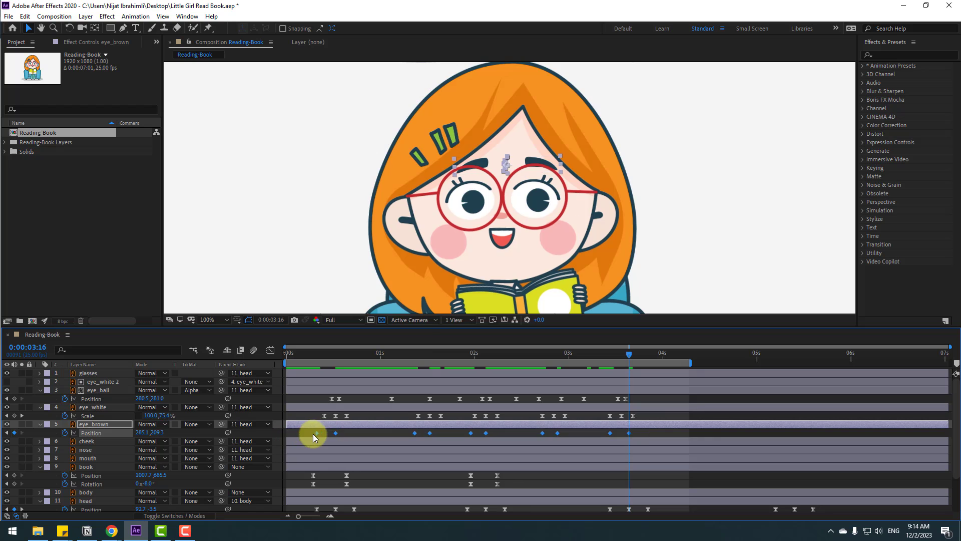
pyautogui.rightClick(317, 433)
pyautogui.moveTo(390, 426)
pyautogui.click(461, 457)
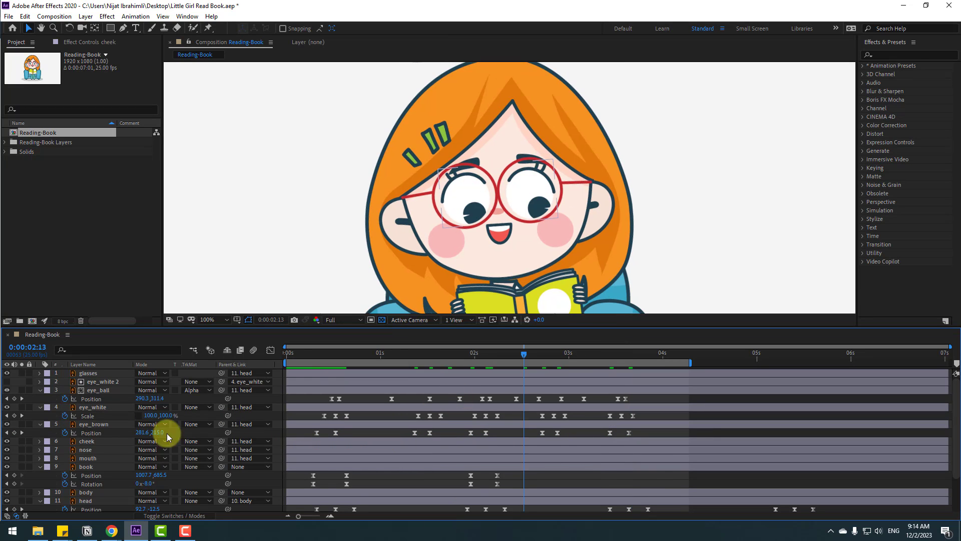
# - Keyframe the cheek layer's Position at 0:00:00:07 and shift the cheeks to about 285.8, 356.4 at 0:00:00:16
pyautogui.click(97, 443)
pyautogui.moveTo(321, 352); pyautogui.dragTo(328, 354)
pyautogui.hotkey('alt', 'shift', 'p')
pyautogui.click(73, 451)
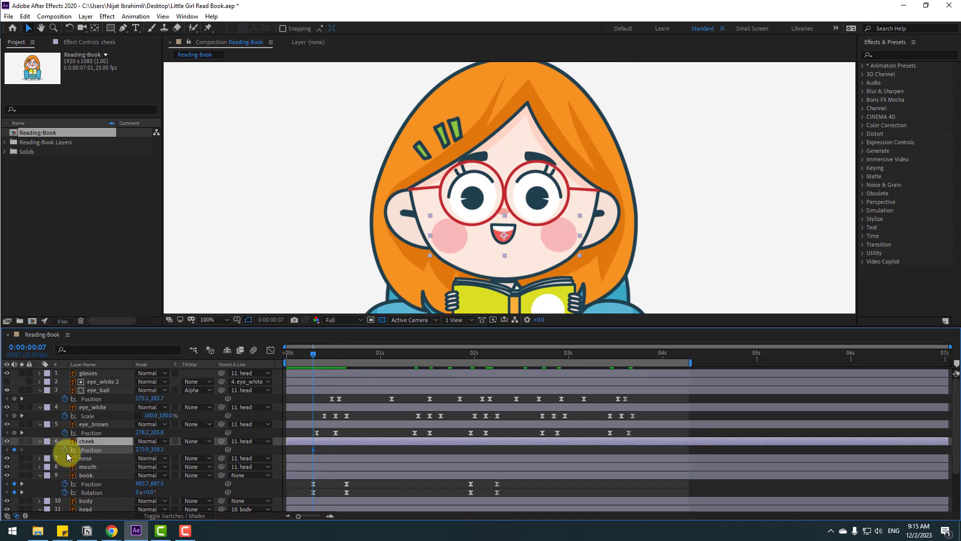
pyautogui.moveTo(319, 351); pyautogui.dragTo(347, 354)
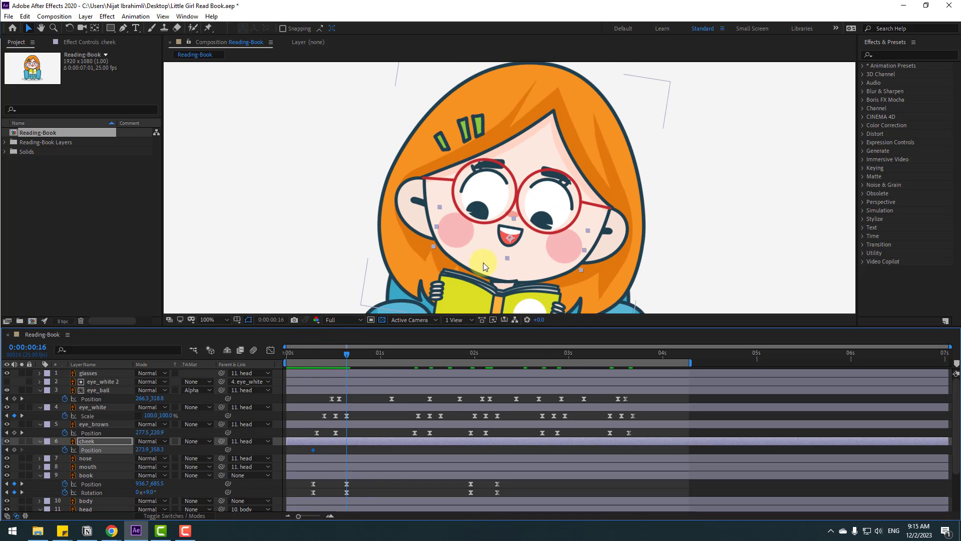
pyautogui.moveTo(459, 239); pyautogui.dragTo(466, 240)
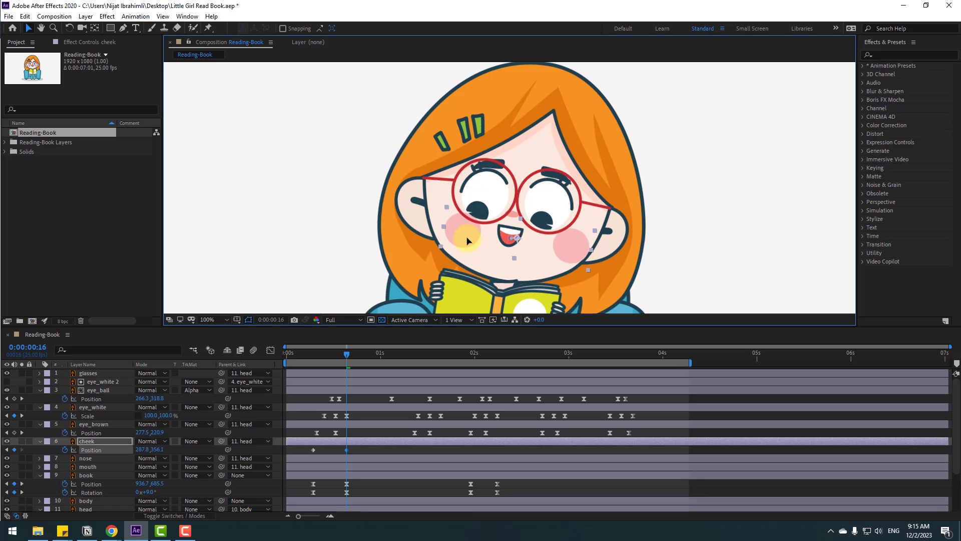
# - Apply Easy Ease to both cheek Position keyframes and preview the movement
pyautogui.moveTo(344, 354)
pyautogui.mouseDown()
pyautogui.moveTo(295, 357)
pyautogui.moveTo(354, 356)
pyautogui.mouseUp()
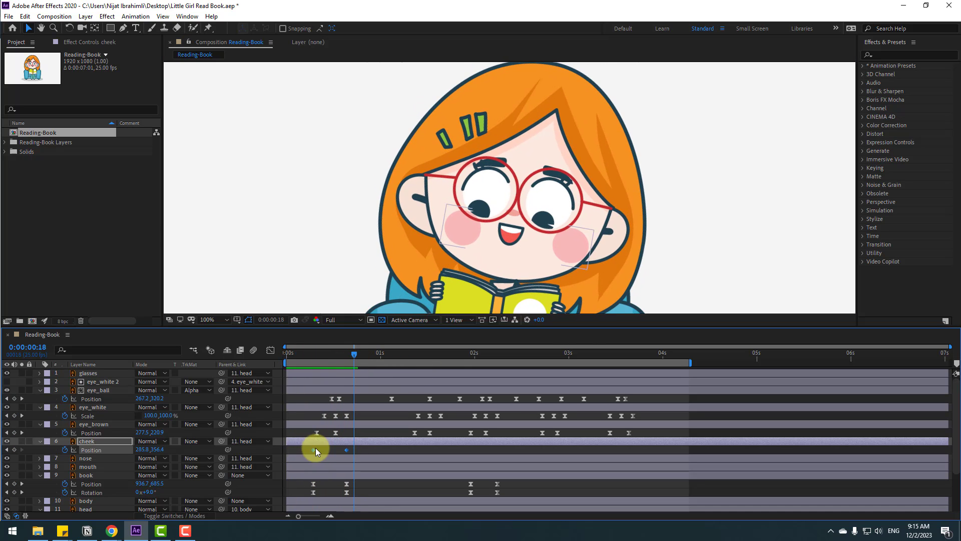
pyautogui.rightClick(315, 449)
pyautogui.moveTo(360, 502)
pyautogui.click(465, 376)
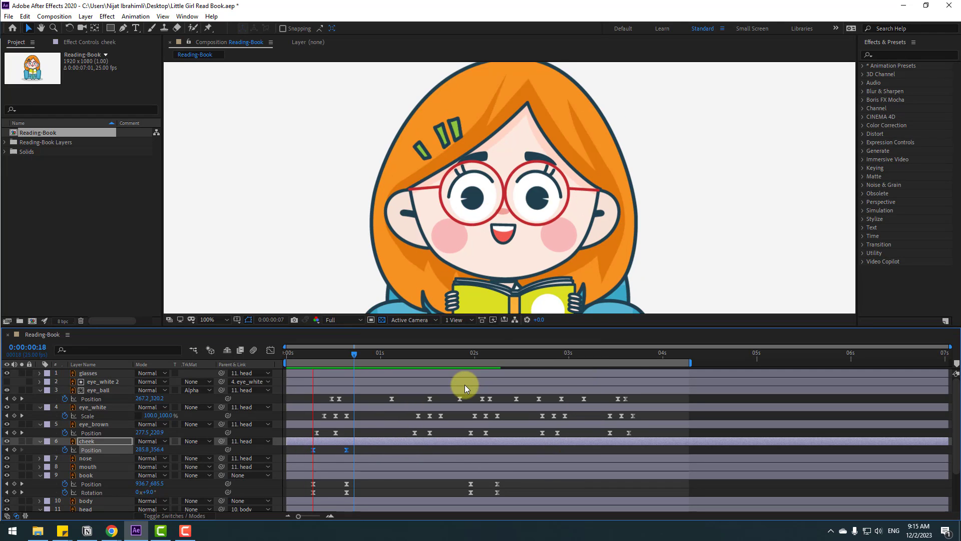
# - Hold the cheek Position at 0:00:01:24 and shift the cheeks to about 267.6, 360.5 at 0:00:02:06
pyautogui.moveTo(379, 356); pyautogui.dragTo(471, 359)
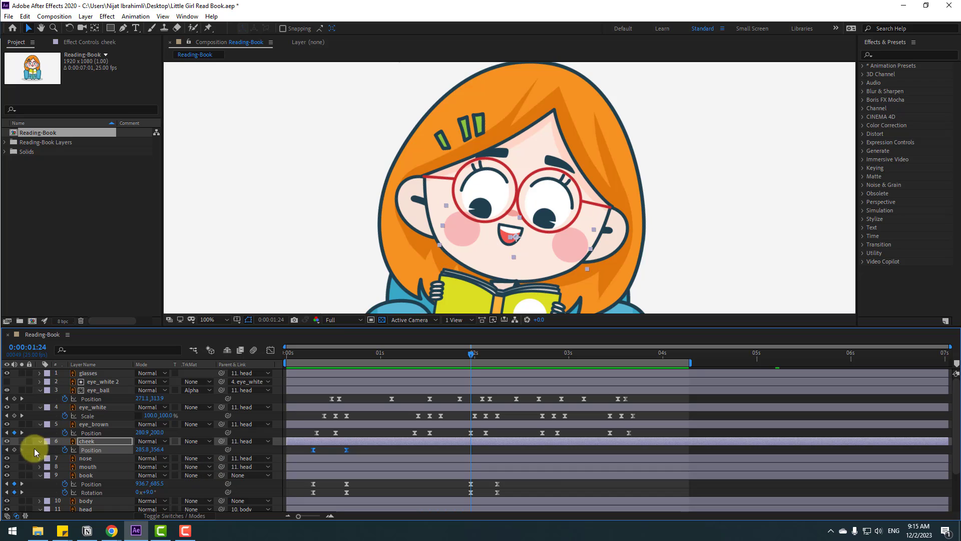
pyautogui.click(14, 449)
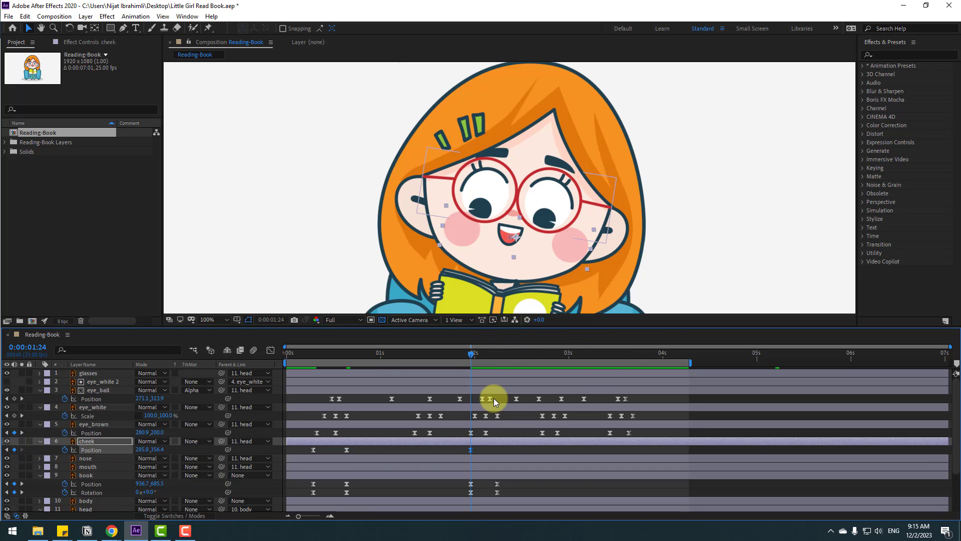
pyautogui.moveTo(481, 355); pyautogui.dragTo(497, 356)
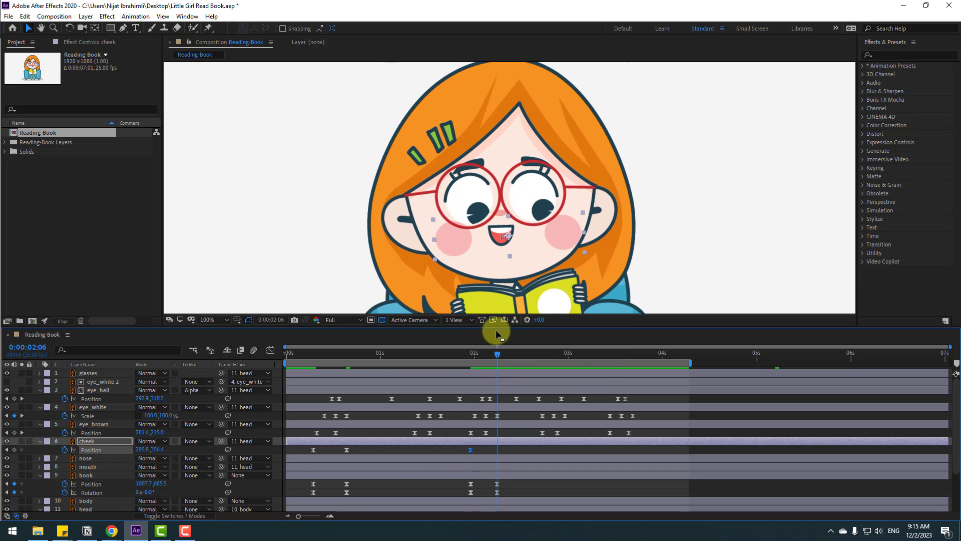
pyautogui.moveTo(461, 241); pyautogui.dragTo(452, 242)
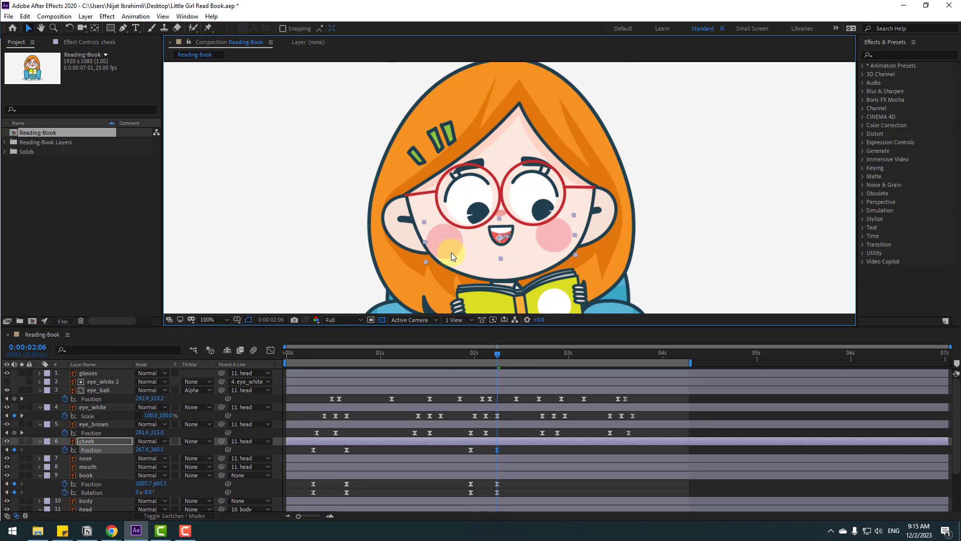
# - Move the book's last Position and Rotation keyframes to align with the head keyframes just after 0:00:02:06
pyautogui.moveTo(457, 356); pyautogui.dragTo(488, 358)
pyautogui.scroll(-3, 641, 381)
pyautogui.moveTo(499, 448); pyautogui.dragTo(505, 466)
# - Hold the cheek Position at 0:00:03:11 and paste a copy of its first keyframe at 0:00:03:21
pyautogui.click(604, 355)
pyautogui.moveTo(605, 356); pyautogui.dragTo(610, 357)
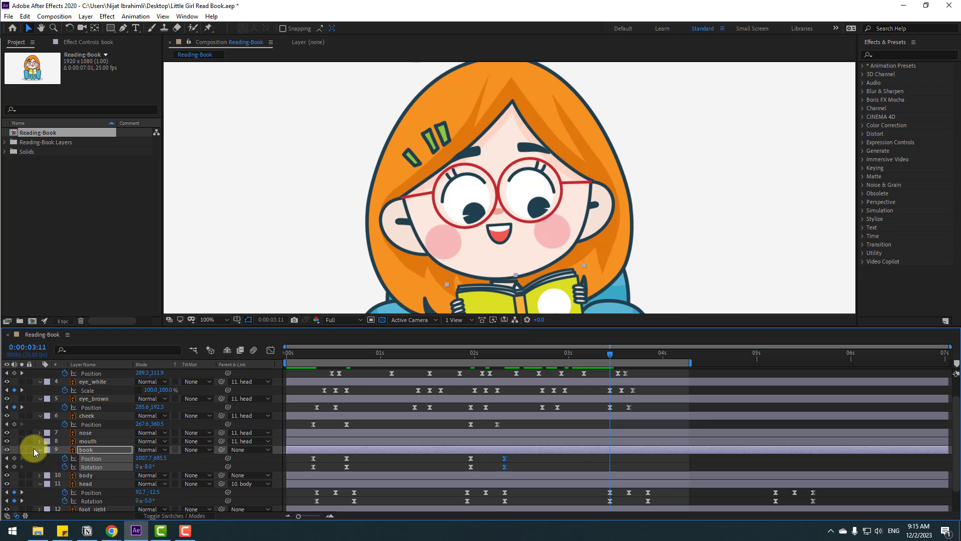
pyautogui.click(14, 424)
pyautogui.click(635, 356)
pyautogui.moveTo(636, 356); pyautogui.dragTo(646, 357)
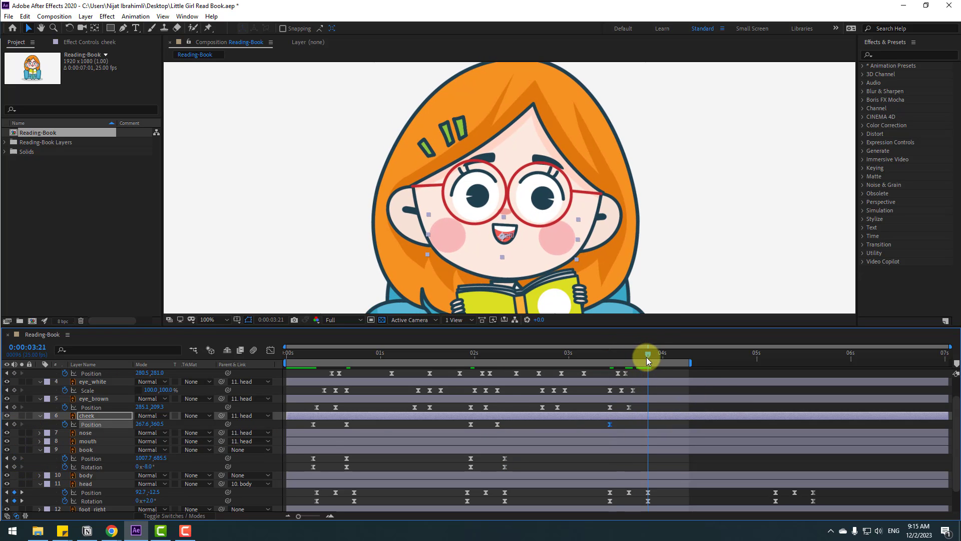
pyautogui.click(315, 424)
pyautogui.hotkey('ctrl', 'c')
pyautogui.hotkey('ctrl', 'v')
# - Preview the animation with the whole character in view at 50% zoom
pyautogui.press('space')
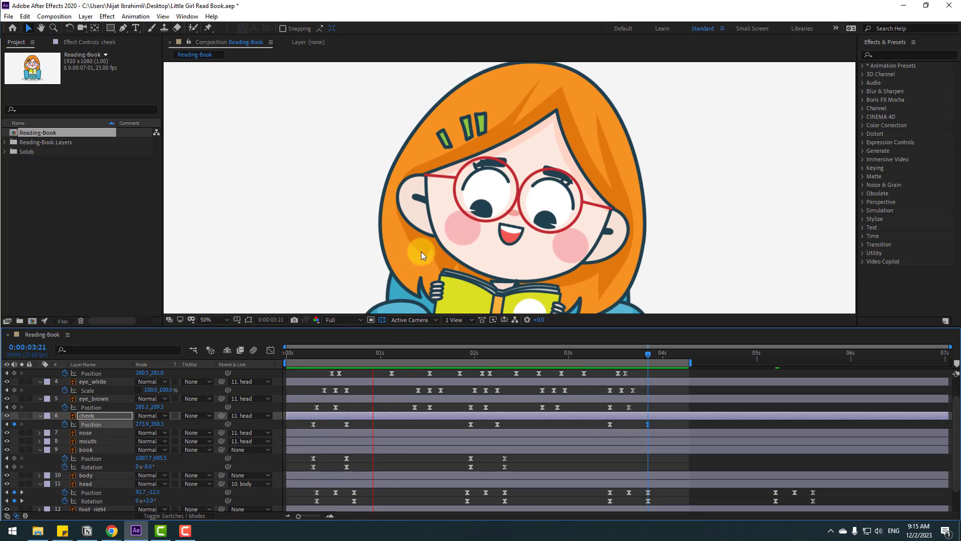
pyautogui.scroll(-2, 421, 251)
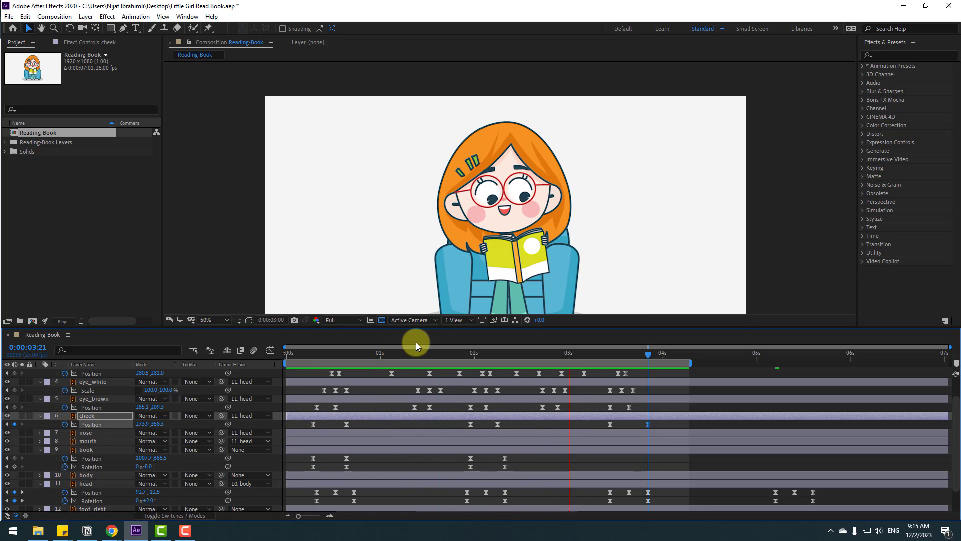
pyautogui.moveTo(379, 344); pyautogui.dragTo(365, 353)
# - Select the foot_right and foot_left layers and solo them to isolate the legs
pyautogui.scroll(-2, 217, 404)
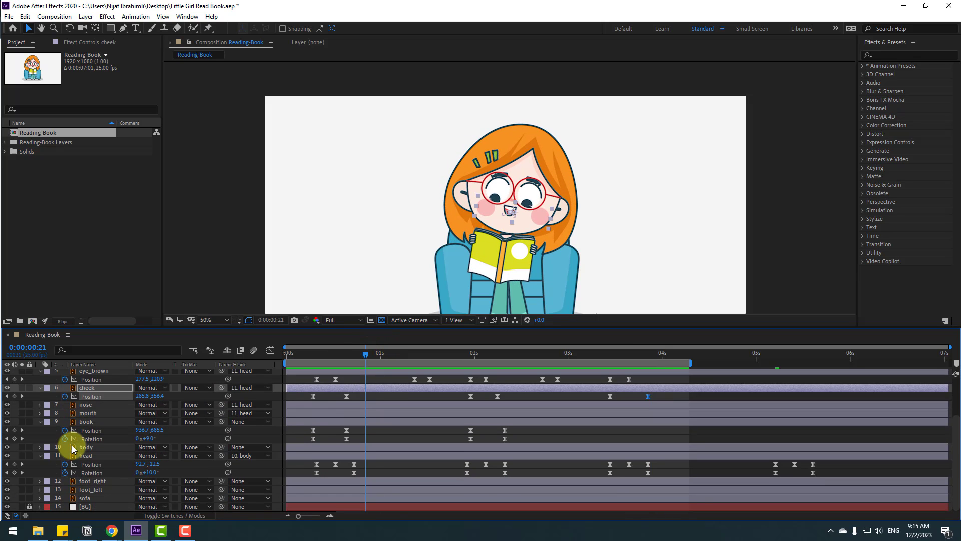
pyautogui.click(96, 481)
pyautogui.moveTo(407, 203); pyautogui.dragTo(399, 152)
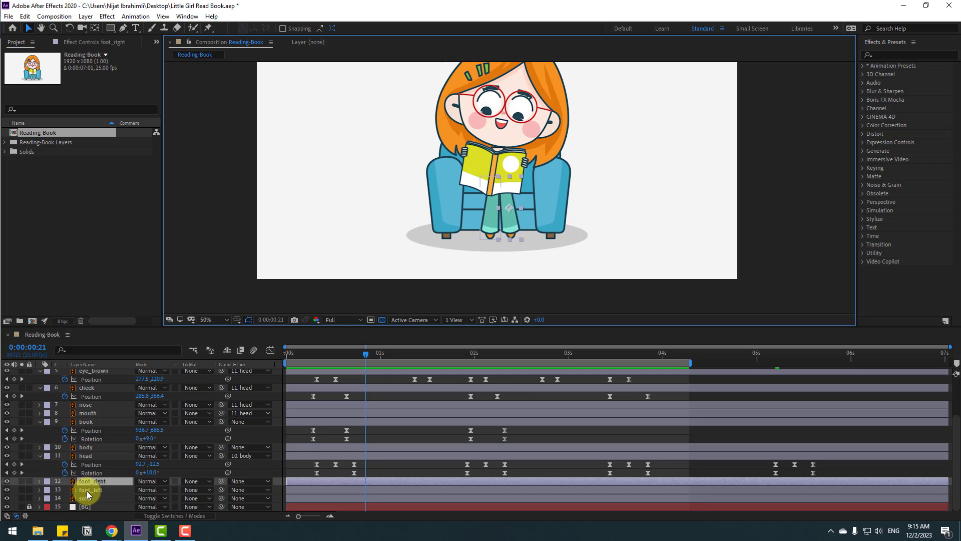
pyautogui.keyDown('shift'); pyautogui.click(87, 489); pyautogui.keyUp('shift')
pyautogui.click(22, 481)
pyautogui.scroll(1, 405, 217)
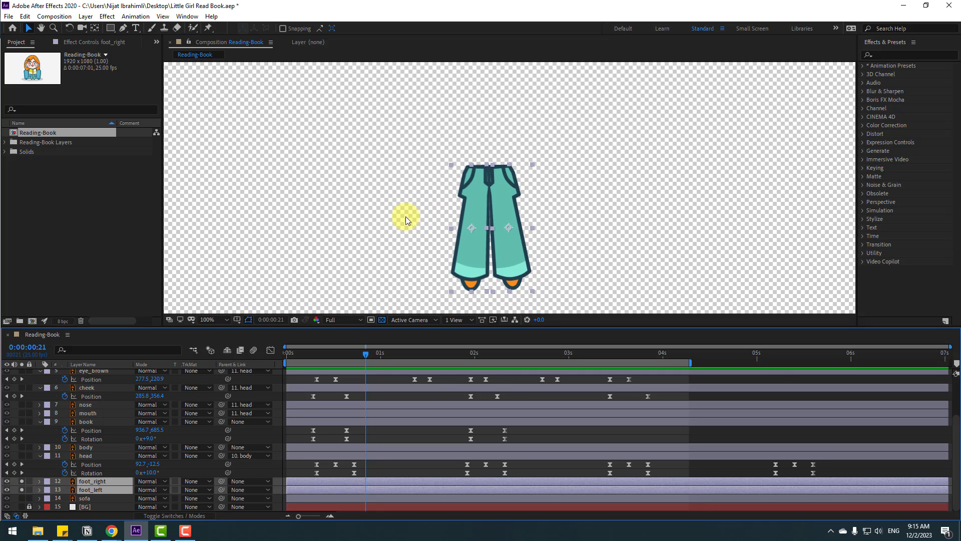
# - Move the foot_left layer's anchor point up to the hip at the waistband
pyautogui.click(405, 217)
pyautogui.click(464, 225)
pyautogui.click(94, 29)
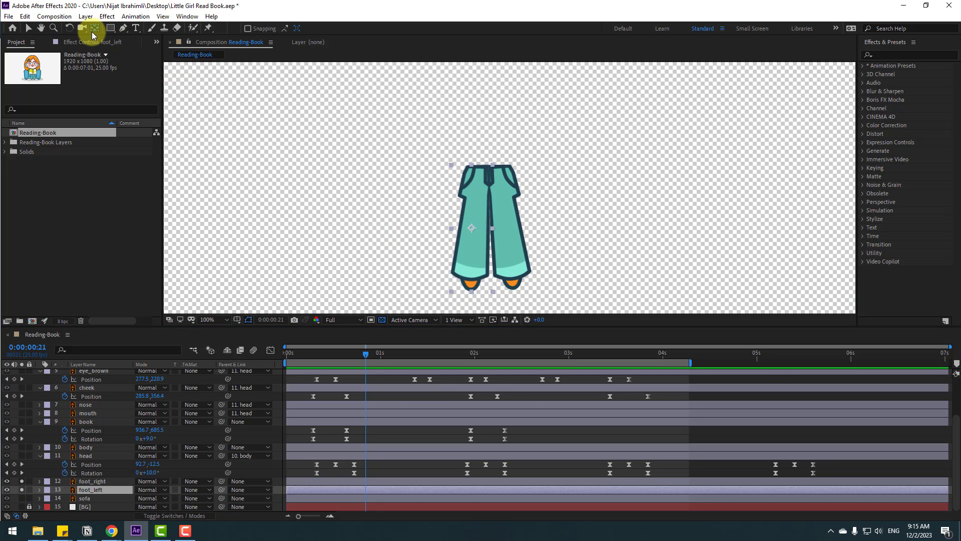
pyautogui.moveTo(476, 230); pyautogui.dragTo(480, 172)
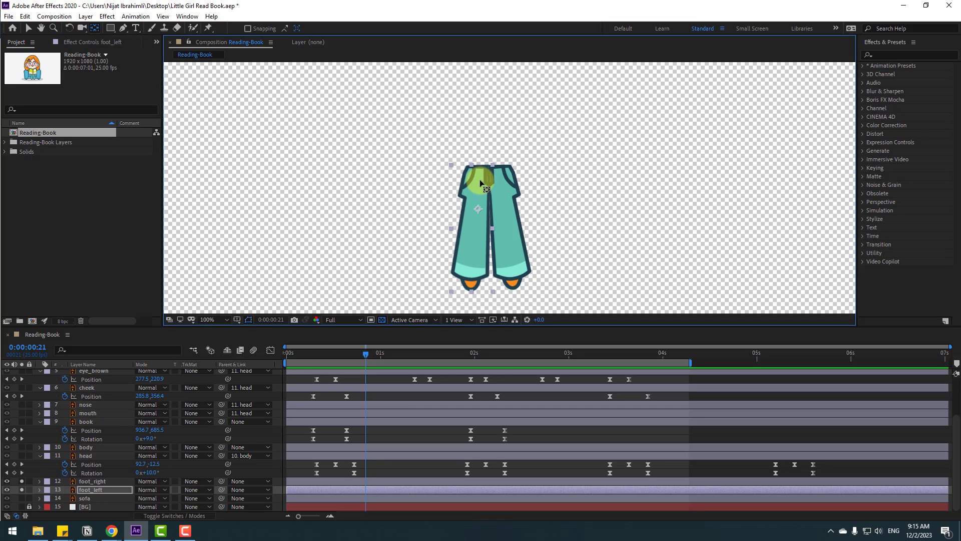
# - Move the foot_right layer's anchor point up to the hip at the waistband
pyautogui.press('v')
pyautogui.click(516, 223)
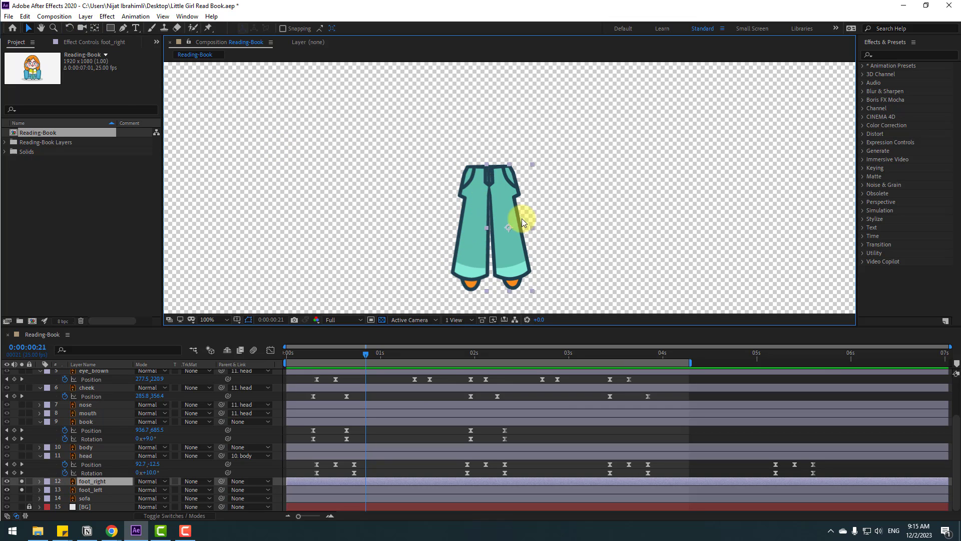
pyautogui.click(93, 28)
pyautogui.moveTo(509, 229); pyautogui.dragTo(500, 171)
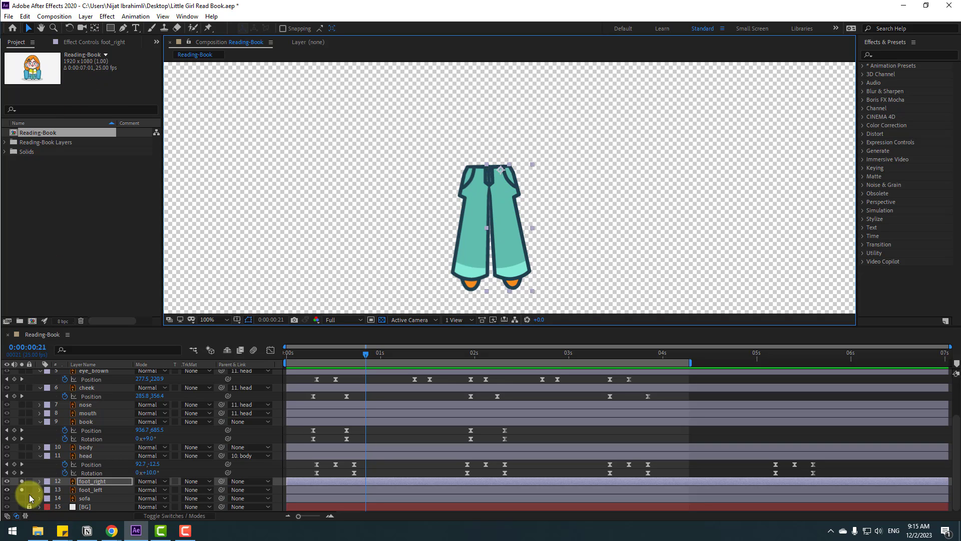
# - Turn off solo for both foot layers and save the project
pyautogui.moveTo(22, 481); pyautogui.dragTo(21, 489)
pyautogui.press(',')
pyautogui.press(',')
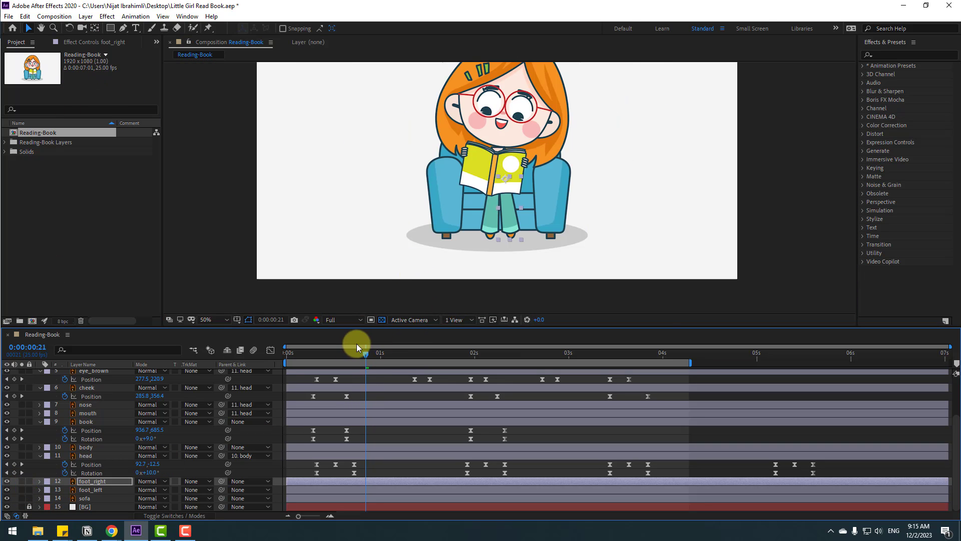
pyautogui.hotkey('ctrl', 's')
# - Reveal Rotation on both foot layers, add the expression wiggle(1,6) to foot_right's Rotation, and preview it
pyautogui.moveTo(362, 359); pyautogui.dragTo(343, 353)
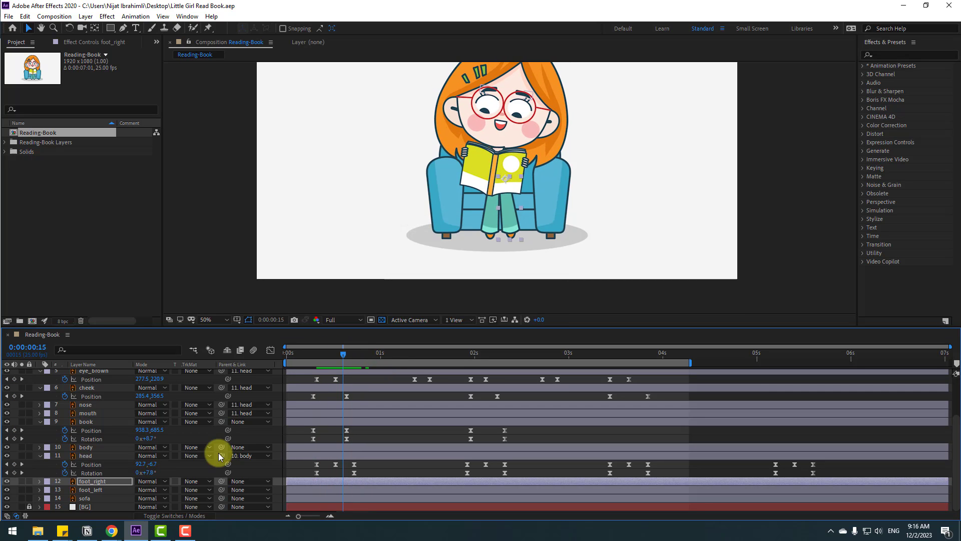
pyautogui.click(104, 482)
pyautogui.keyDown('ctrl'); pyautogui.click(104, 490); pyautogui.keyUp('ctrl')
pyautogui.press('r')
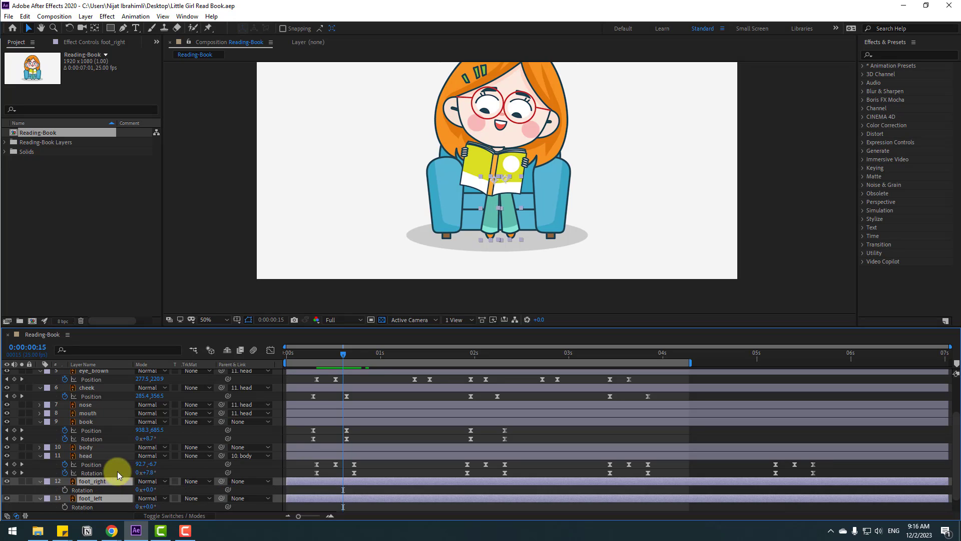
pyautogui.click(307, 494)
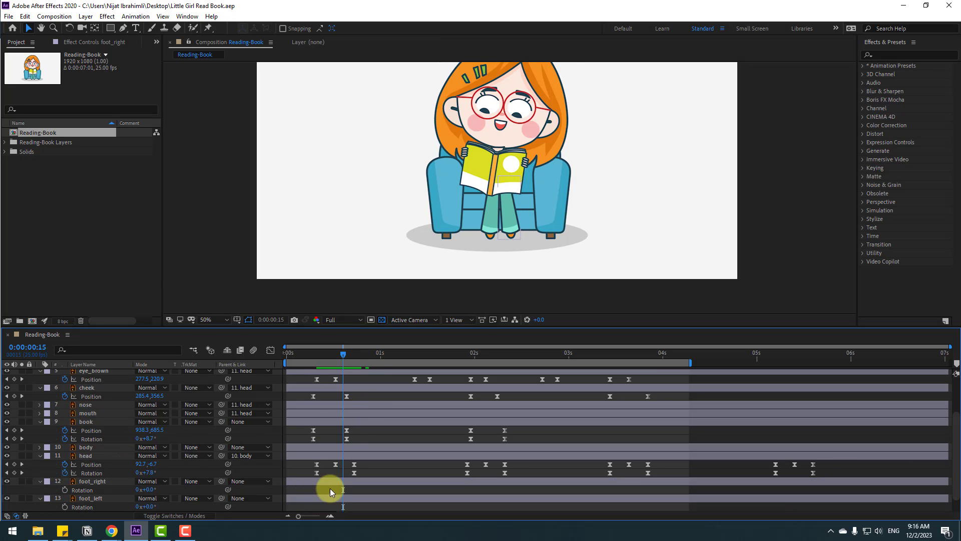
pyautogui.keyDown('alt'); pyautogui.click(65, 490); pyautogui.keyUp('alt')
pyautogui.write('wiggle(1,6')
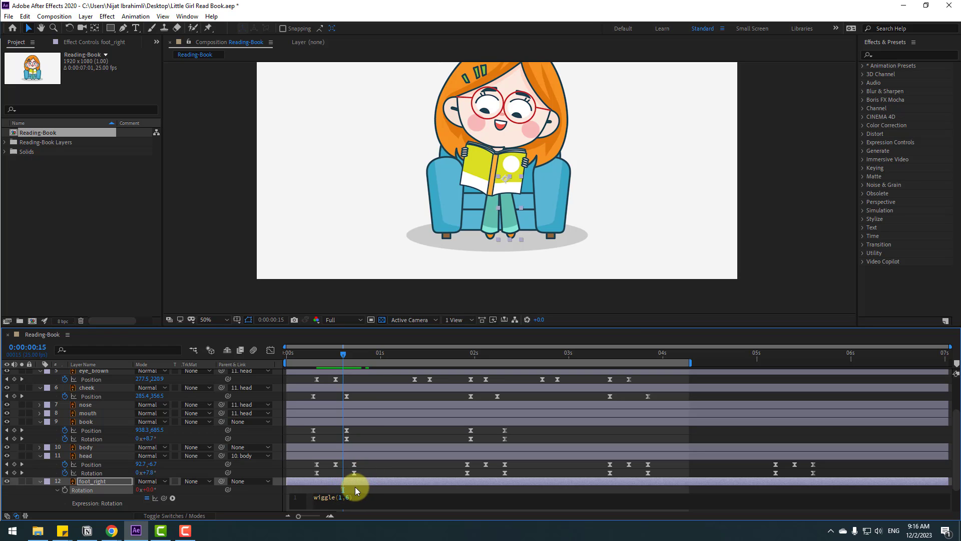
pyautogui.click(356, 487)
pyautogui.press('space')
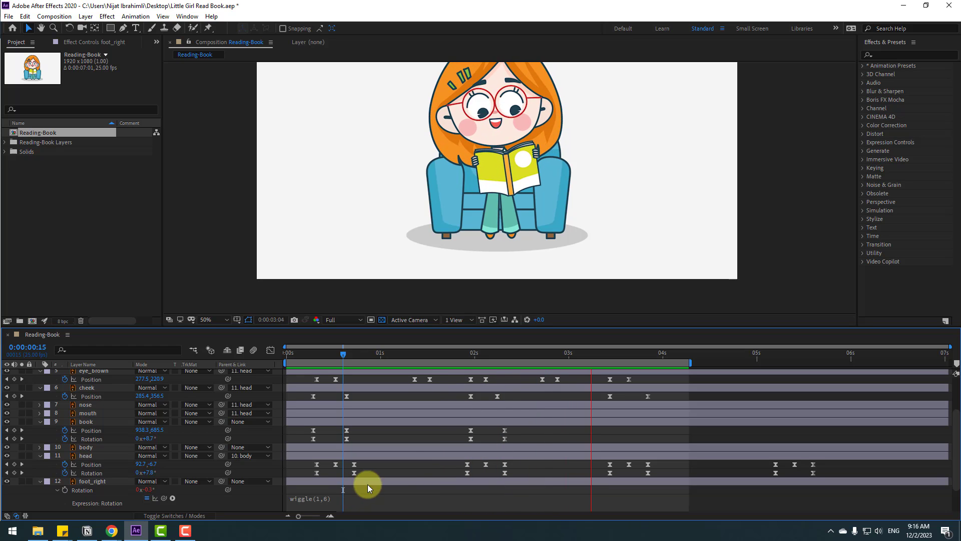
# - Copy the wiggle(1,6) expression from foot_right to the foot_left layer's Rotation
pyautogui.click(361, 355)
pyautogui.click(320, 504)
pyautogui.moveTo(357, 498); pyautogui.dragTo(296, 500)
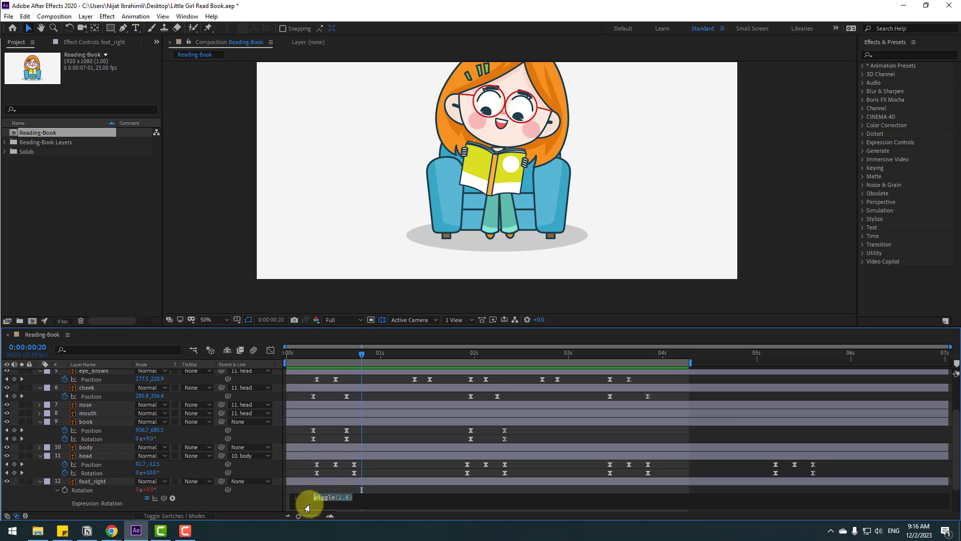
pyautogui.click(310, 489)
pyautogui.scroll(-2, 311, 488)
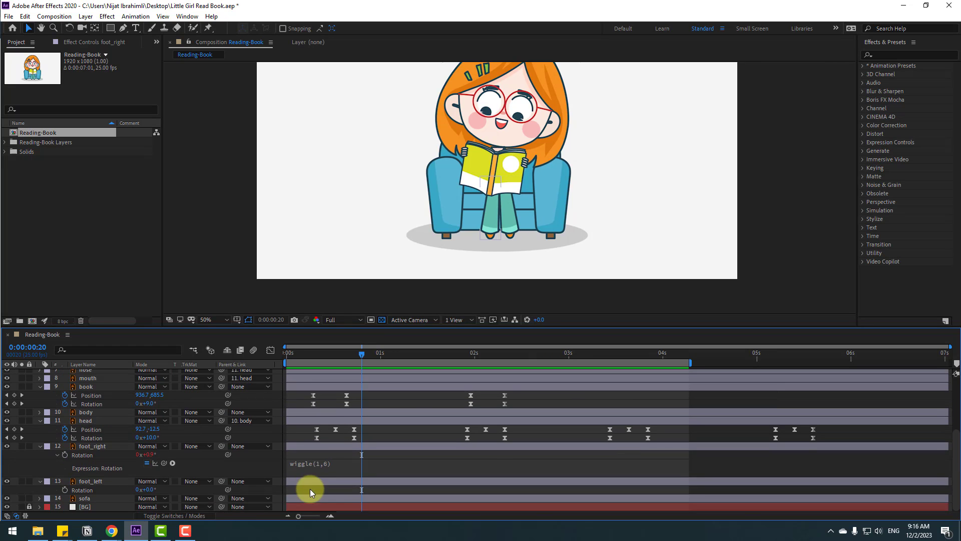
pyautogui.keyDown('alt'); pyautogui.click(65, 490); pyautogui.keyUp('alt')
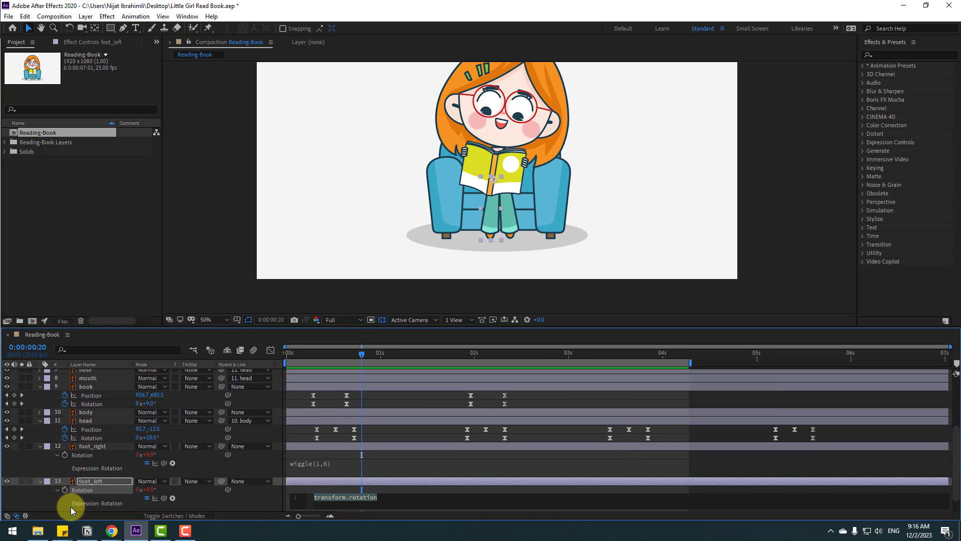
pyautogui.click(297, 488)
# - Preview the leg movement and fit the whole composition in the viewer
pyautogui.press('space')
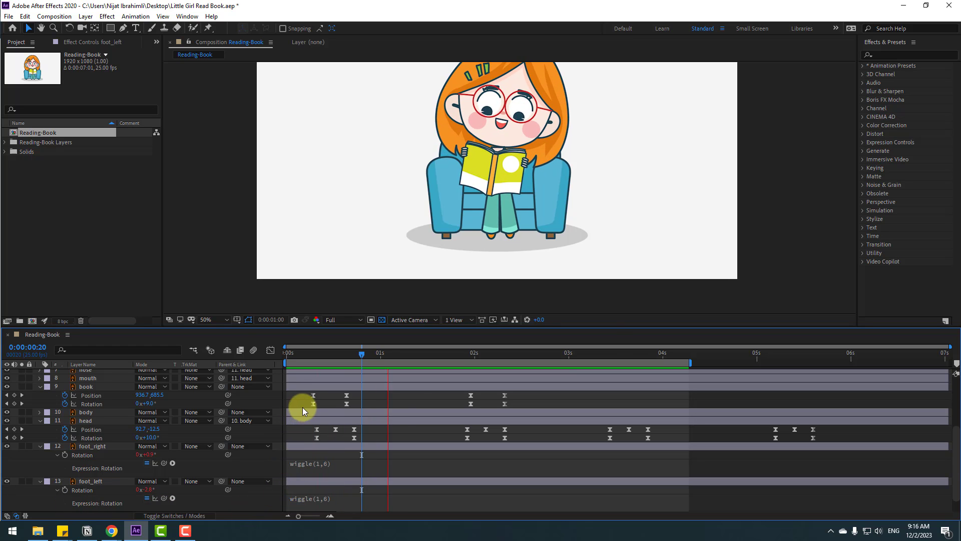
pyautogui.click(215, 319)
pyautogui.click(212, 337)
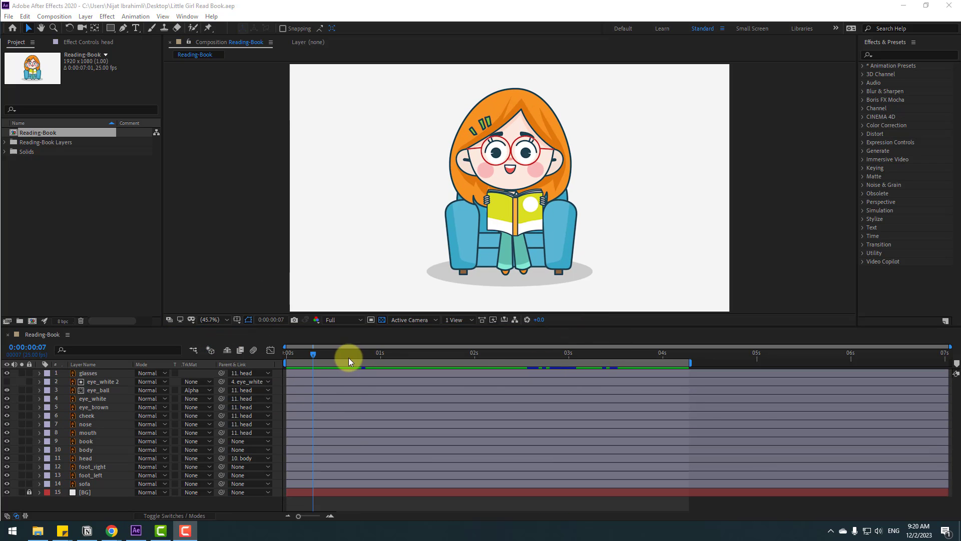
# - Go to 0:00:00:00 and duplicate the head layer
pyautogui.scroll(3, 543, 219)
pyautogui.moveTo(288, 356)
pyautogui.mouseDown()
pyautogui.moveTo(362, 353)
pyautogui.moveTo(271, 353)
pyautogui.mouseUp()
pyautogui.click(86, 459)
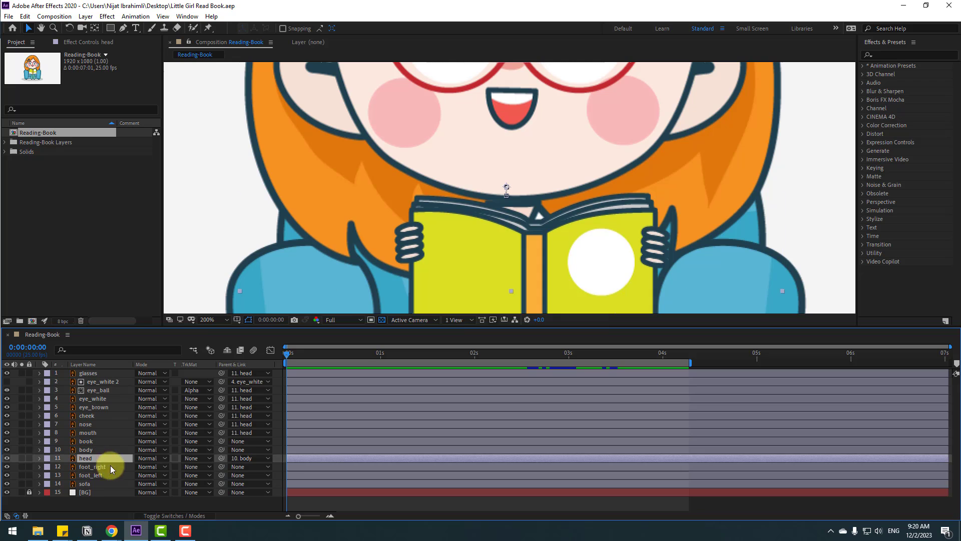
pyautogui.hotkey('ctrl', 'd')
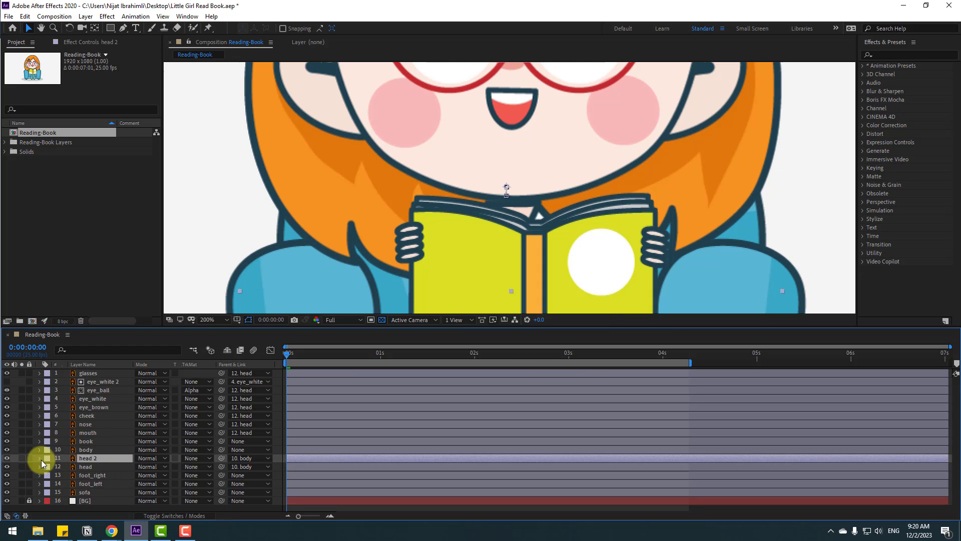
# - Solo the head 2 layer and draw a closed Pen mask along the chin line and around the lower hair
pyautogui.click(22, 458)
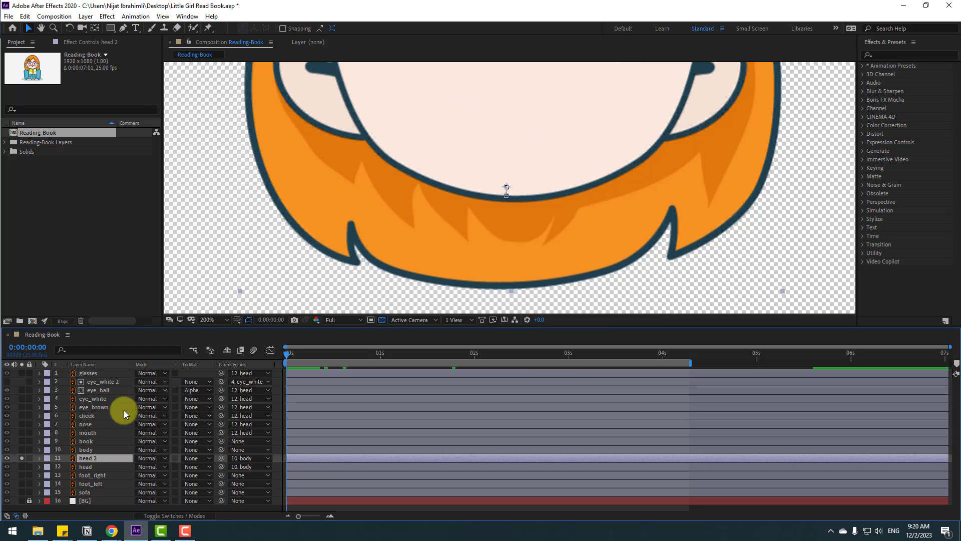
pyautogui.click(122, 28)
pyautogui.moveTo(378, 150); pyautogui.dragTo(391, 167)
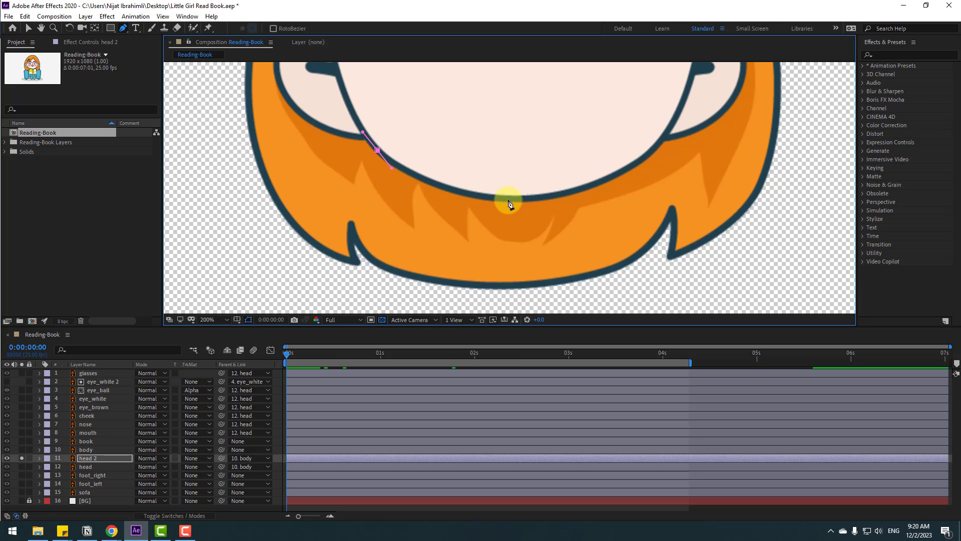
pyautogui.moveTo(506, 200); pyautogui.dragTo(548, 199)
pyautogui.moveTo(662, 148); pyautogui.dragTo(688, 116)
pyautogui.moveTo(790, 244); pyautogui.dragTo(527, 305)
pyautogui.moveTo(275, 284); pyautogui.dragTo(229, 197)
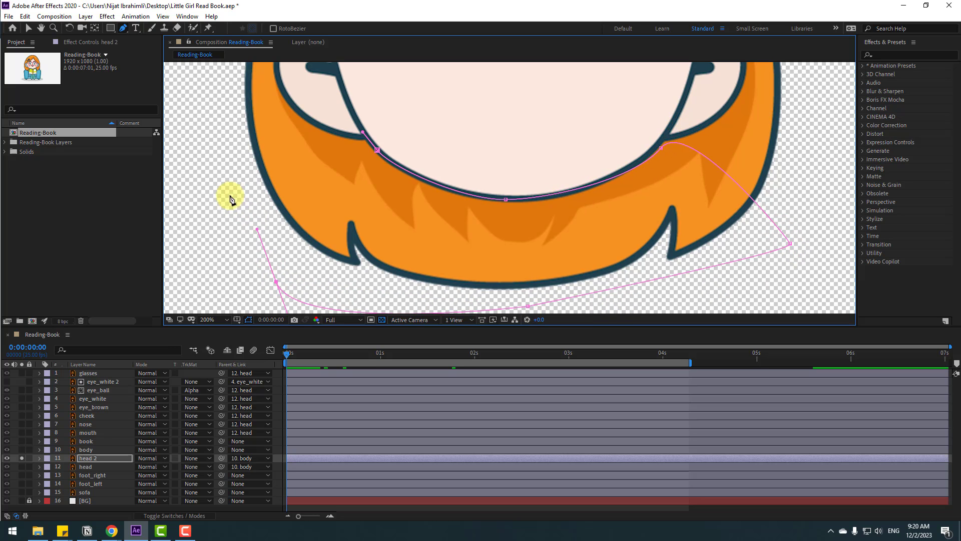
pyautogui.click(230, 197)
pyautogui.moveTo(376, 149); pyautogui.dragTo(345, 197)
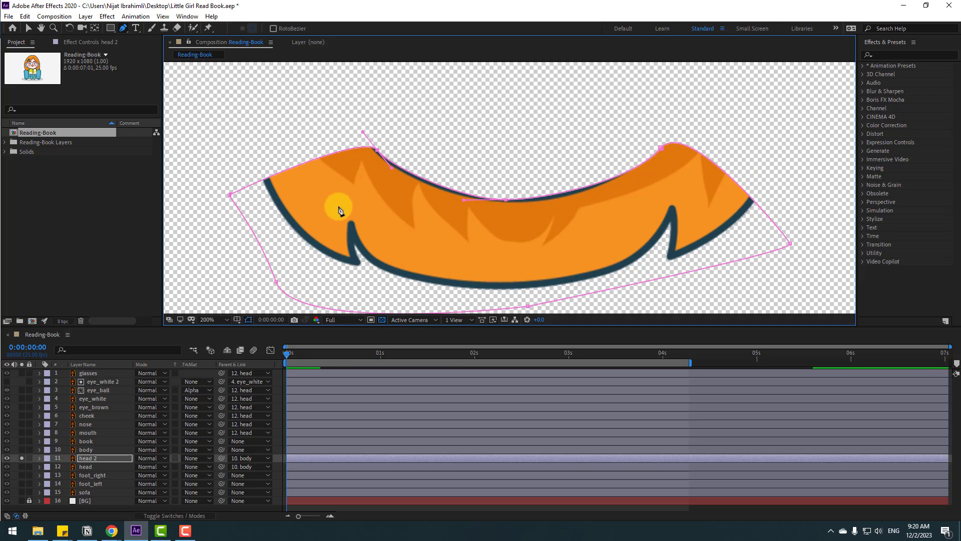
# - Adjust the mask's upper points and curve handles on head 2 so the edge follows the inside of the chin outline
pyautogui.click(661, 144)
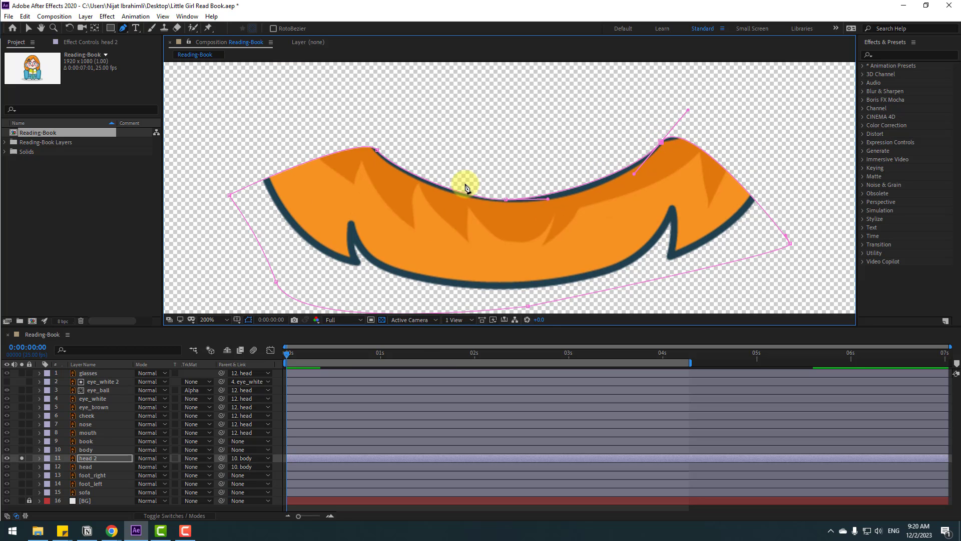
pyautogui.moveTo(504, 200); pyautogui.dragTo(505, 197)
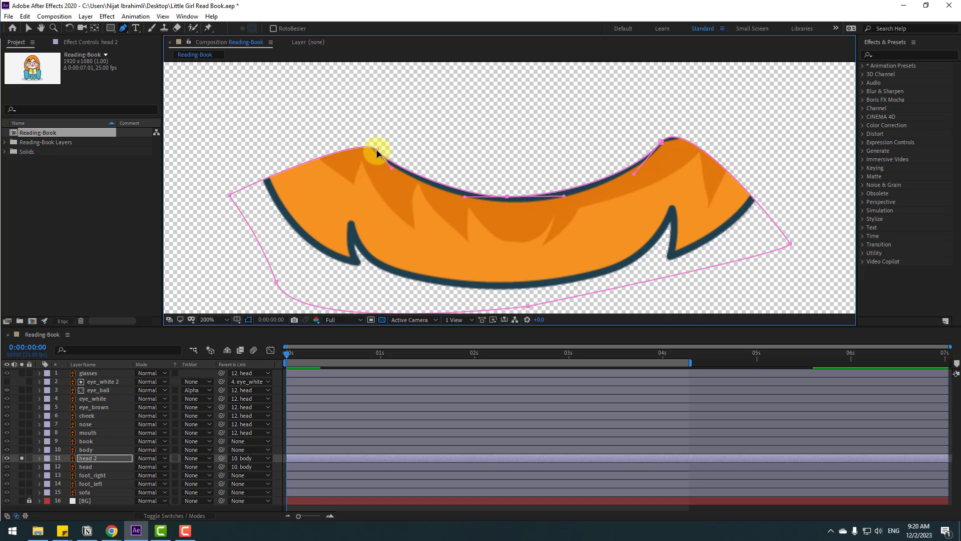
pyautogui.moveTo(377, 150); pyautogui.dragTo(371, 144)
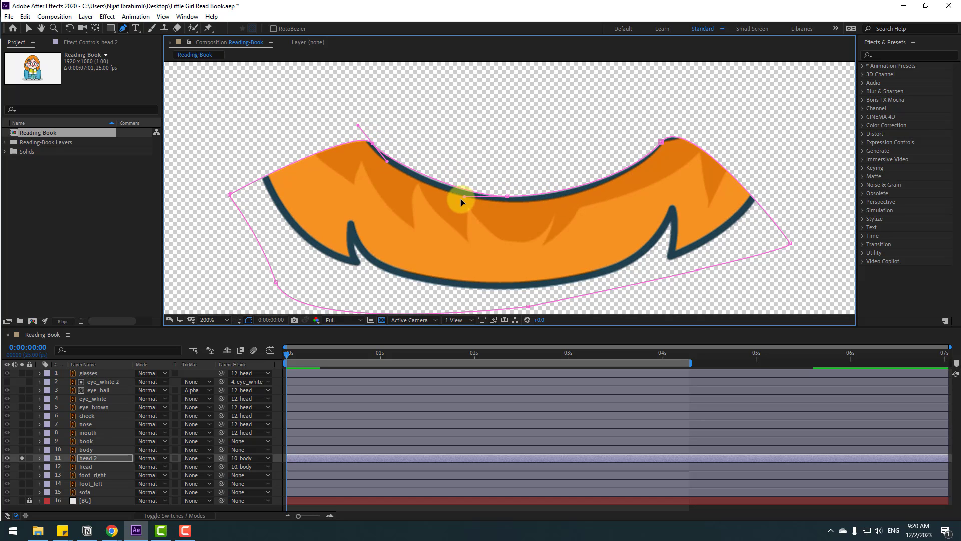
pyautogui.moveTo(461, 199); pyautogui.dragTo(507, 198)
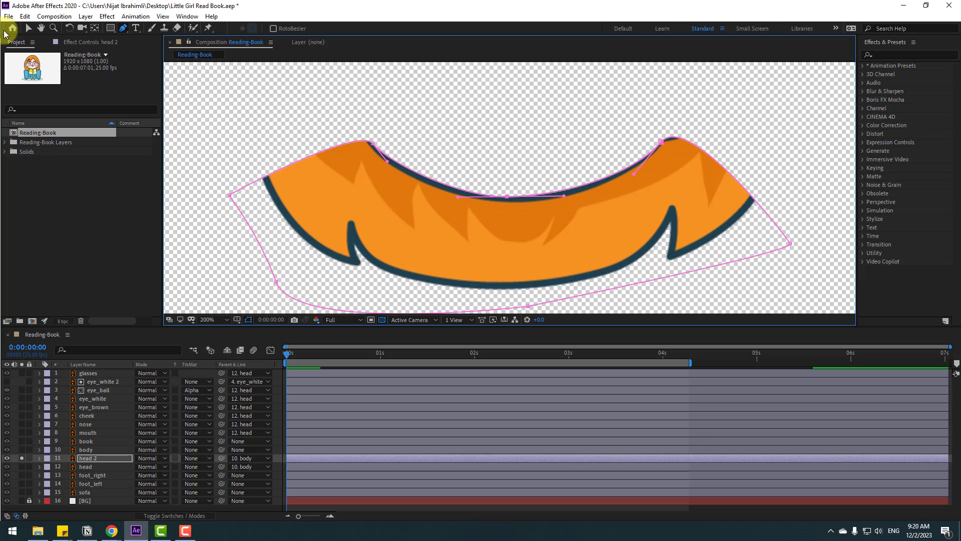
pyautogui.click(29, 28)
# - Copy Mask 1 from head 2 onto the head layer, with the head layer soloed as well
pyautogui.click(85, 458)
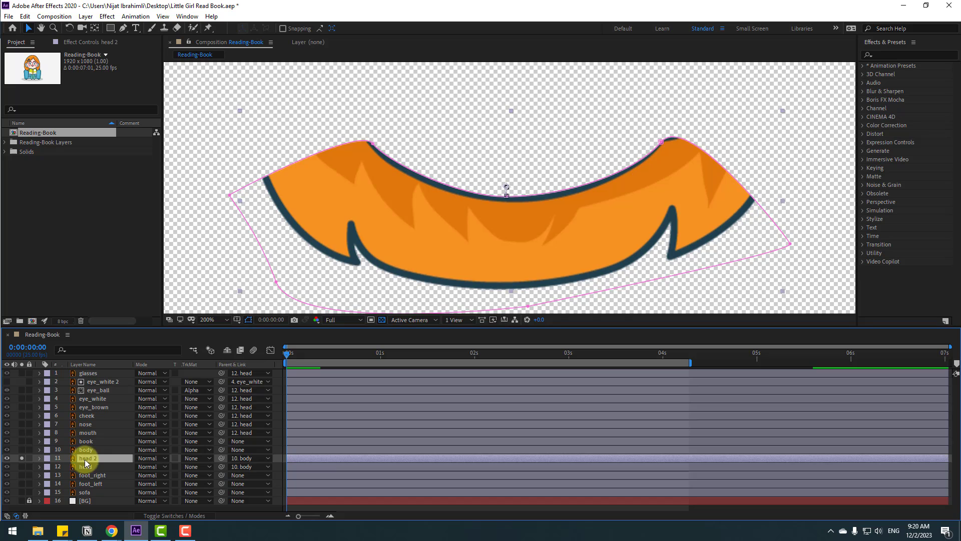
pyautogui.press('m')
pyautogui.click(82, 467)
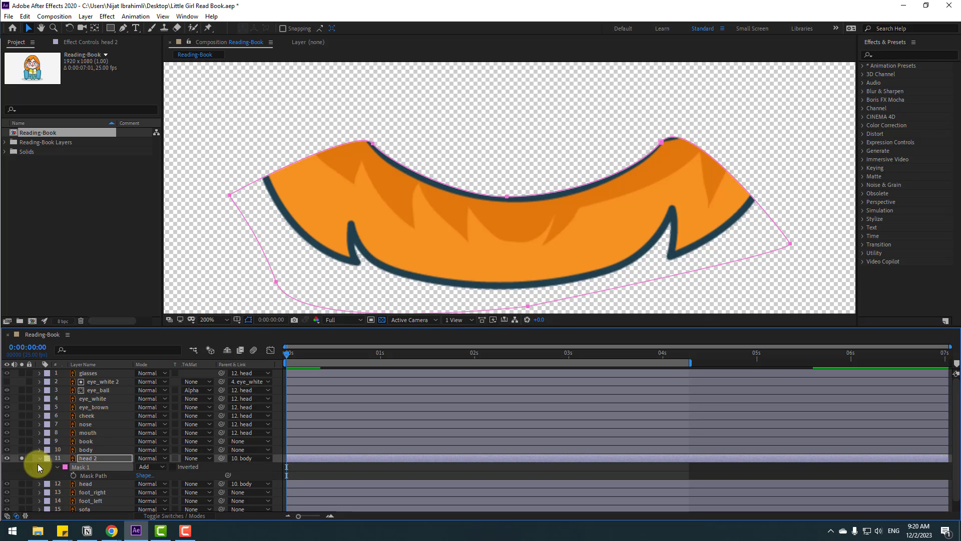
pyautogui.click(40, 458)
pyautogui.click(82, 466)
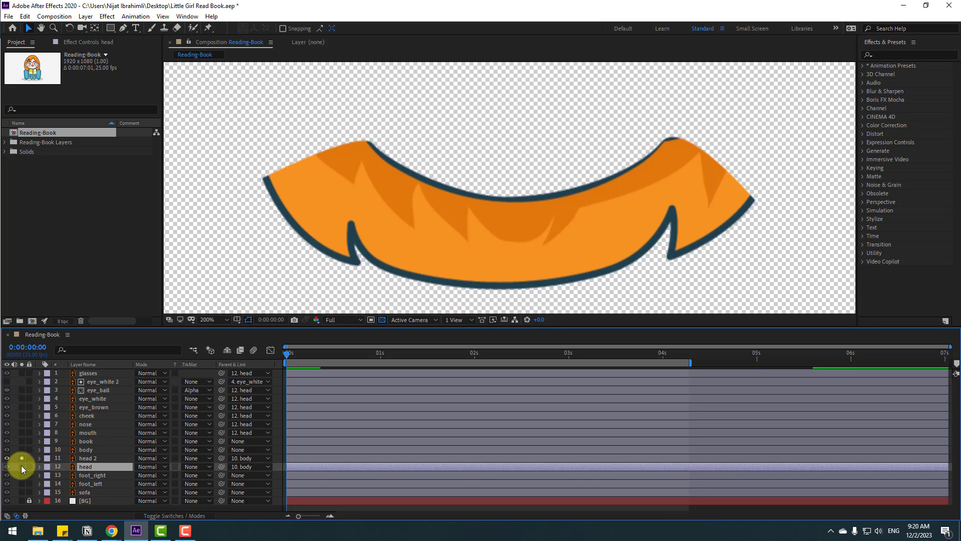
pyautogui.click(22, 467)
pyautogui.press('Return')
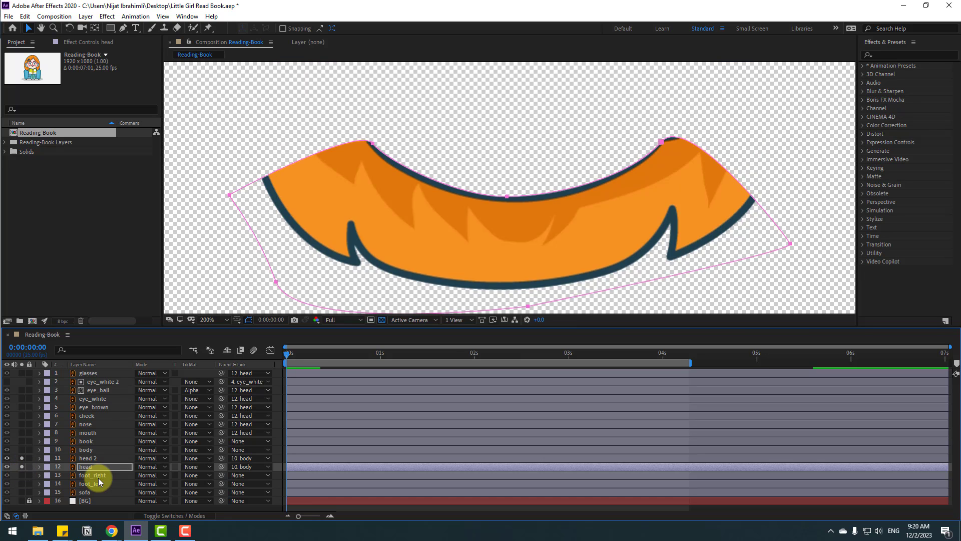
pyautogui.press('Return')
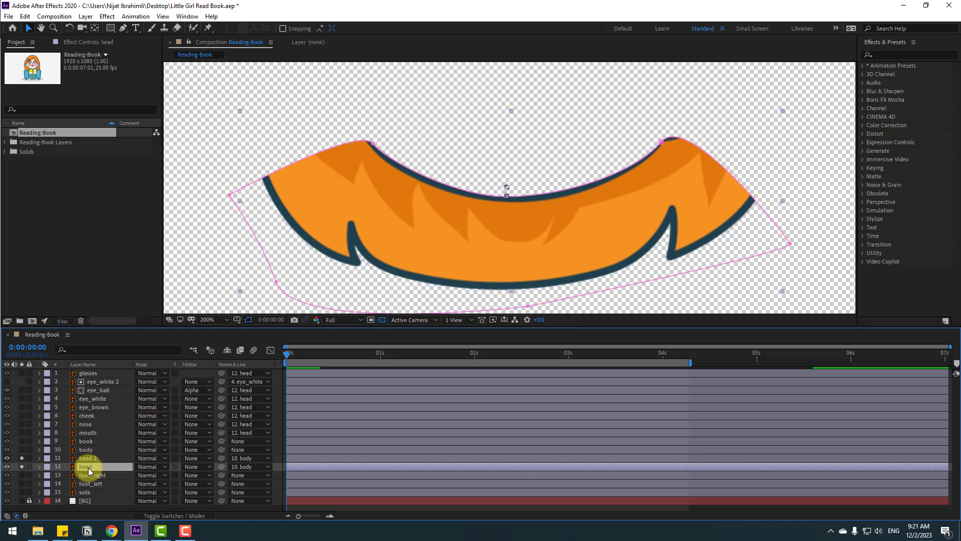
# - Invert Mask 1 on the head layer and turn off solo for both head layers
pyautogui.press('m')
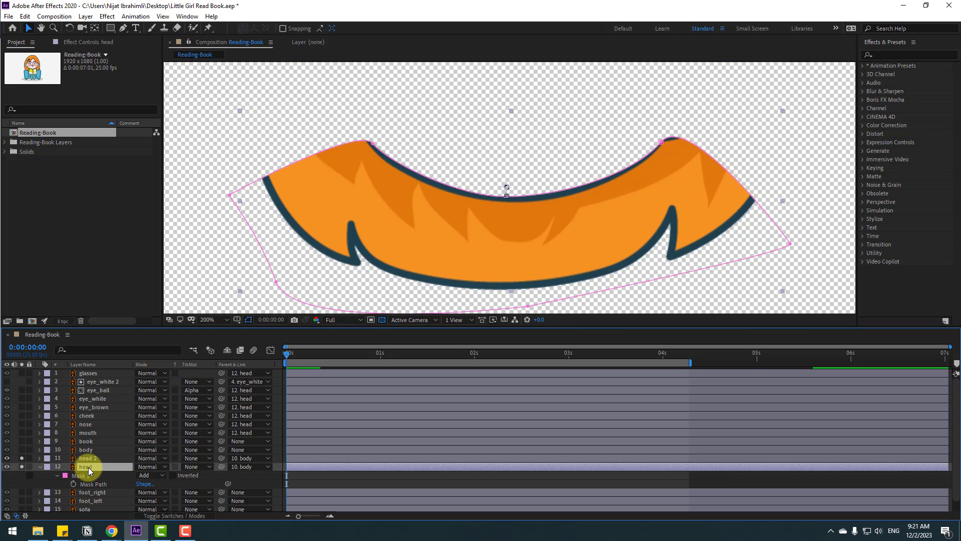
pyautogui.click(172, 476)
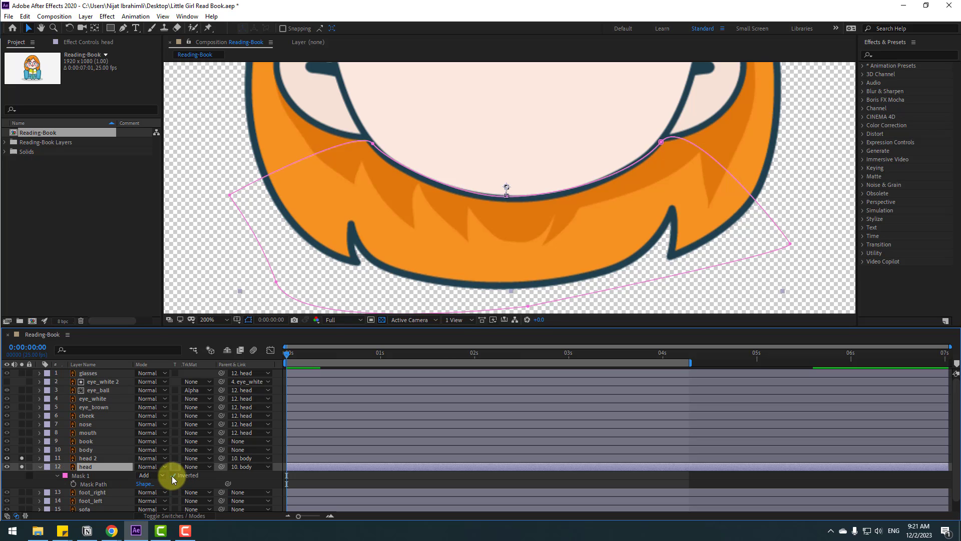
pyautogui.click(39, 469)
pyautogui.moveTo(22, 458); pyautogui.dragTo(21, 469)
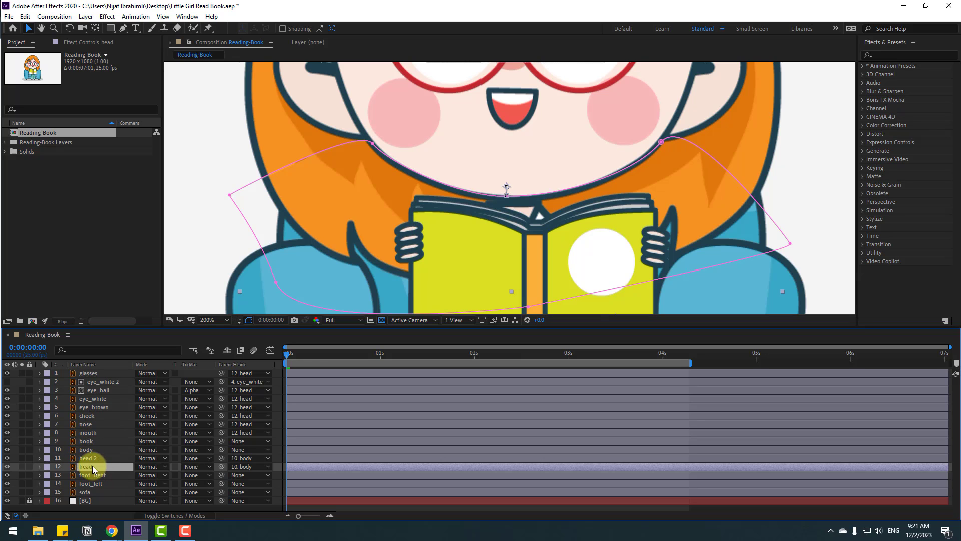
# - Move the head layer above the body layer and set the parent of head and head 2 to None
pyautogui.moveTo(83, 465); pyautogui.dragTo(93, 449)
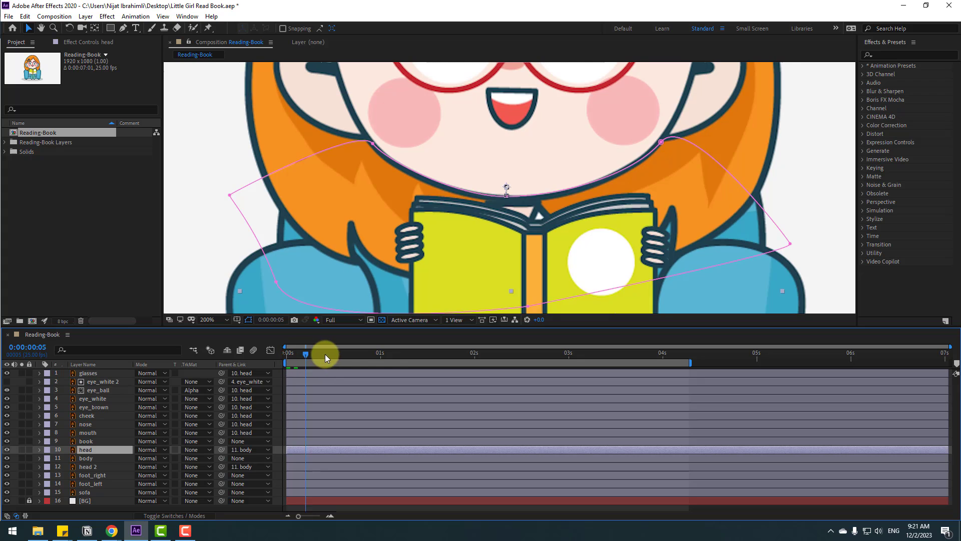
pyautogui.moveTo(326, 353); pyautogui.dragTo(84, 448)
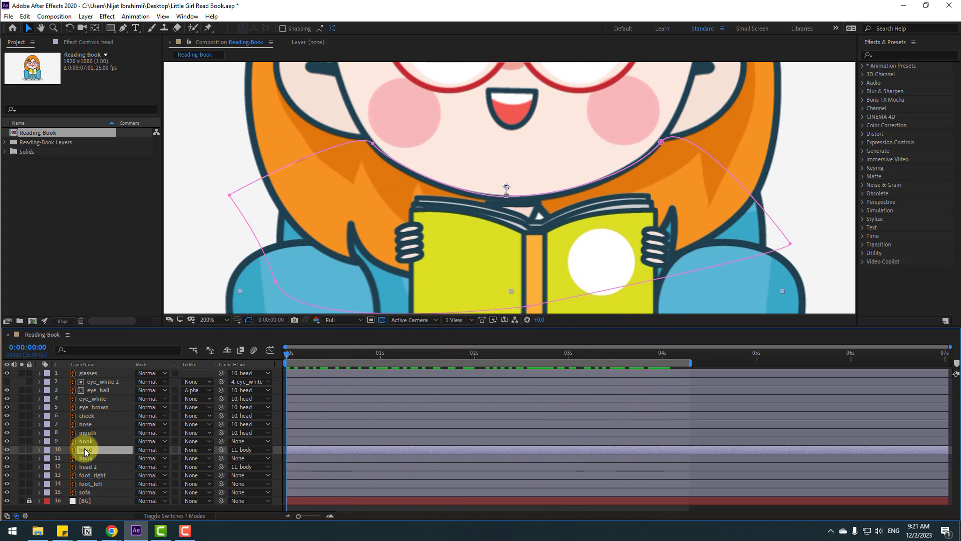
pyautogui.click(94, 467)
pyautogui.click(240, 450)
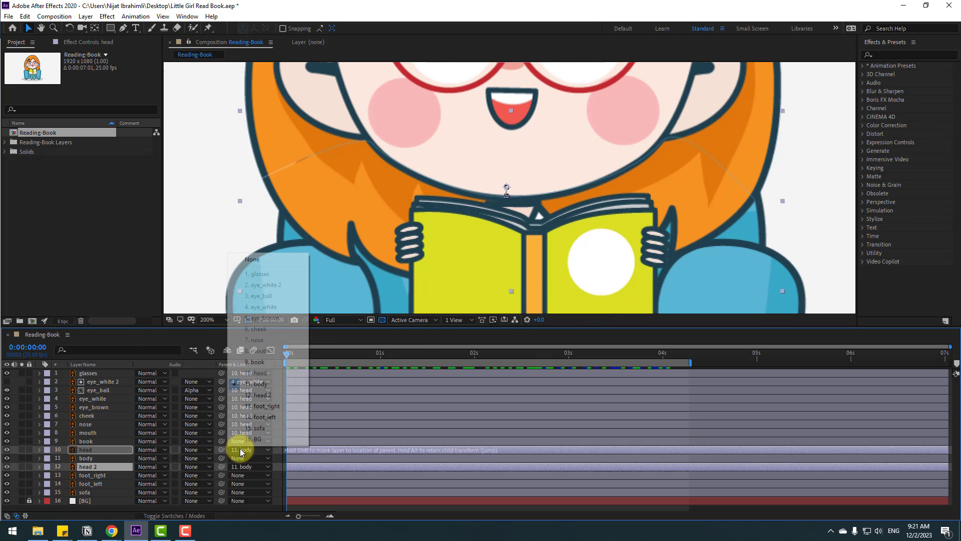
pyautogui.click(250, 259)
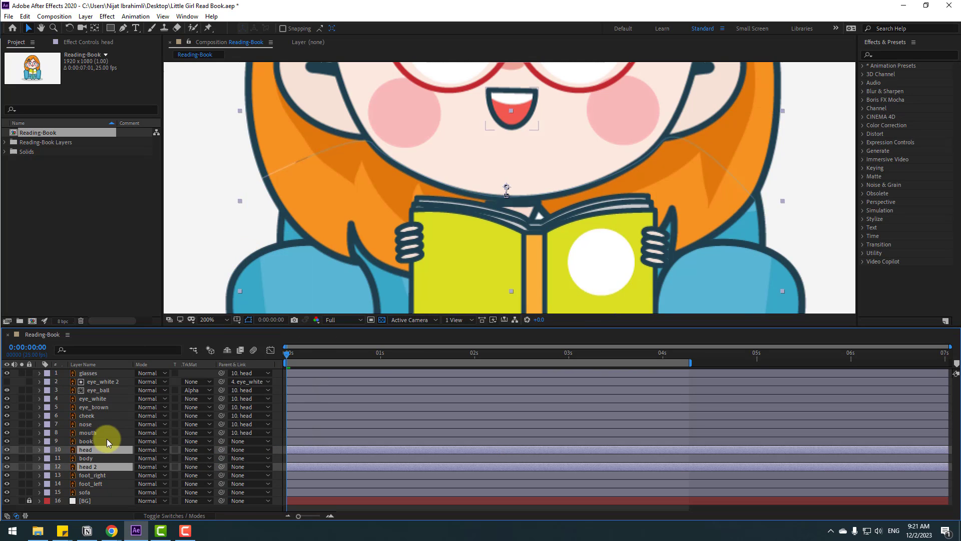
# - Scrub to 0:00:02:19, zoom out to the whole composition, and preview how the head, hair and body layers overlap
pyautogui.click(89, 459)
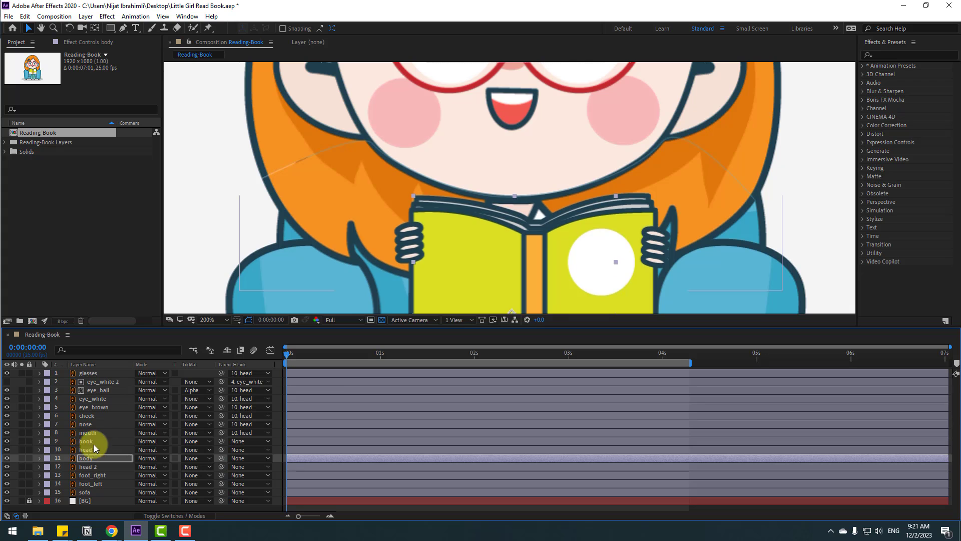
pyautogui.moveTo(304, 357); pyautogui.dragTo(545, 352)
pyautogui.scroll(-2, 474, 277)
pyautogui.press('space')
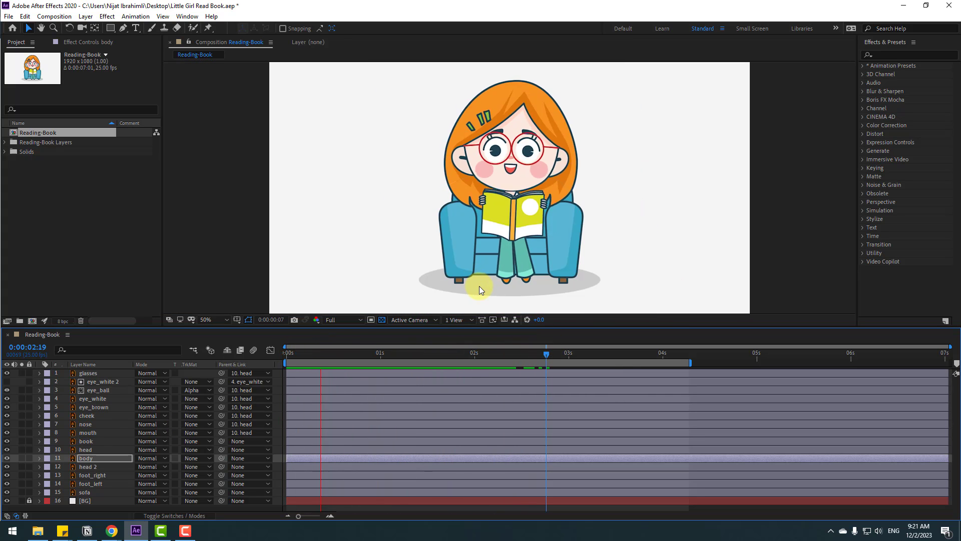